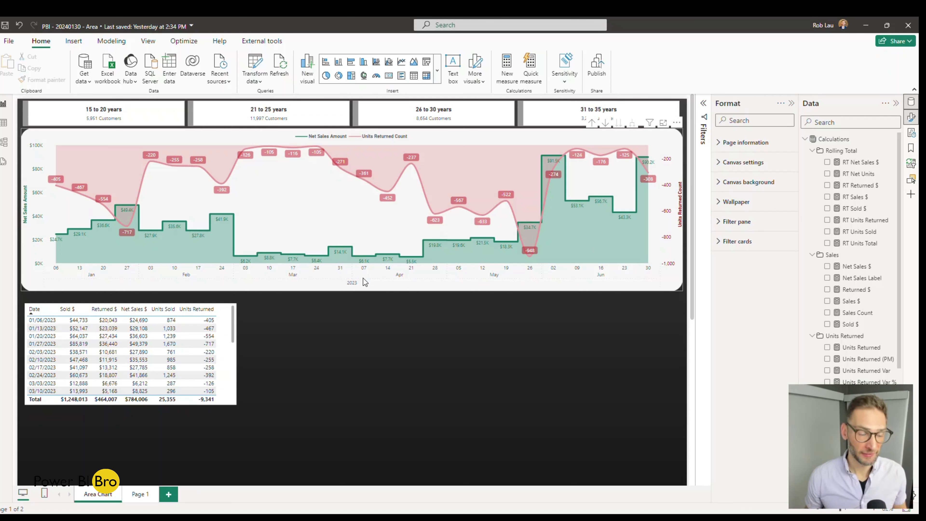
# Look at the Net Sales $ and Units Returned line chart on Page 1, then return to the Area Chart page.
pyautogui.click(141, 494)
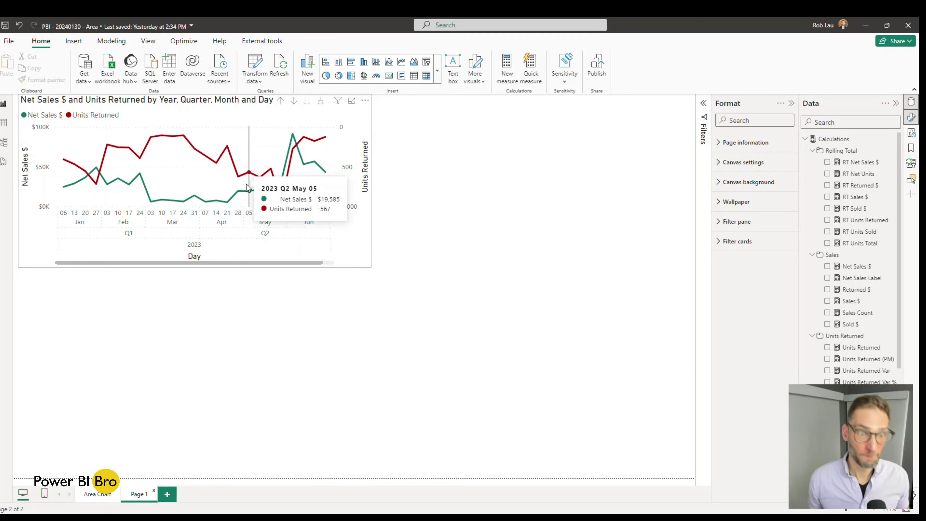
pyautogui.moveTo(247, 188)
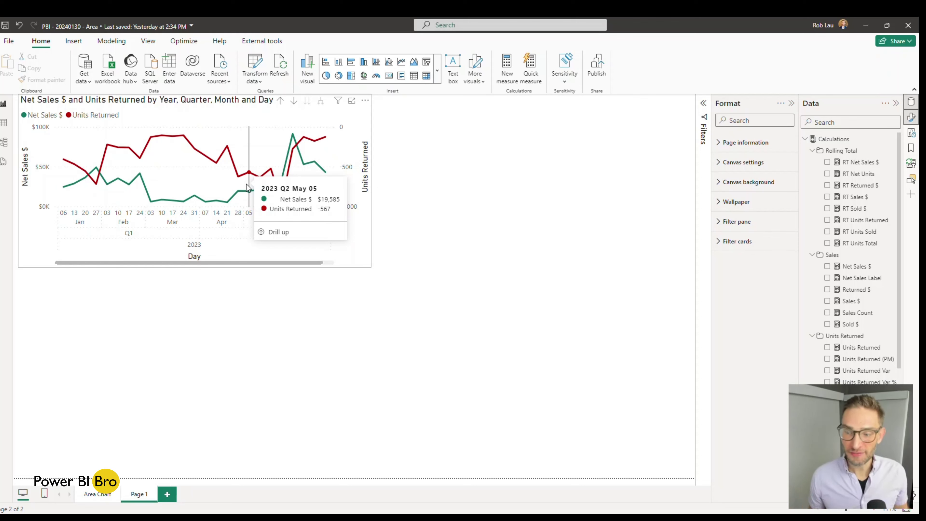
pyautogui.click(93, 491)
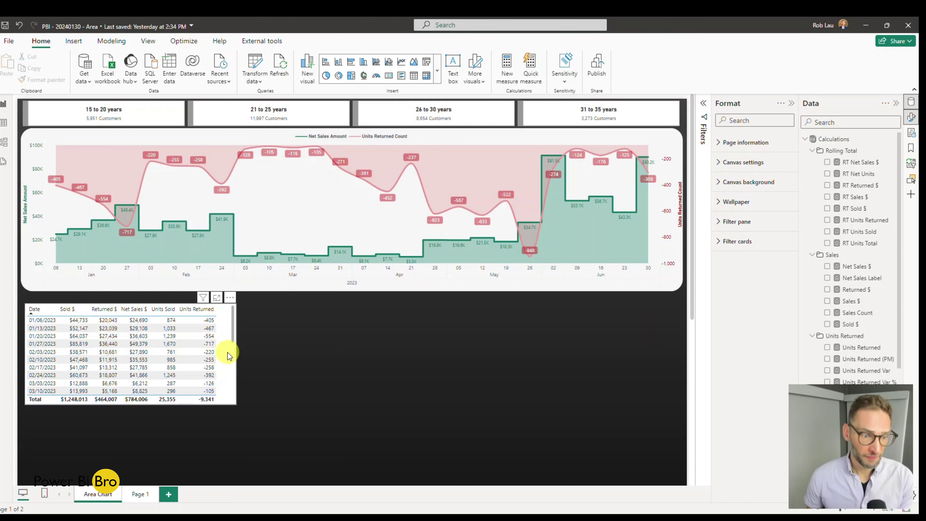
# Move the sales and returns table toward the middle of the page, below the area chart.
pyautogui.moveTo(227, 352); pyautogui.dragTo(521, 356)
pyautogui.scroll(3, 515, 355)
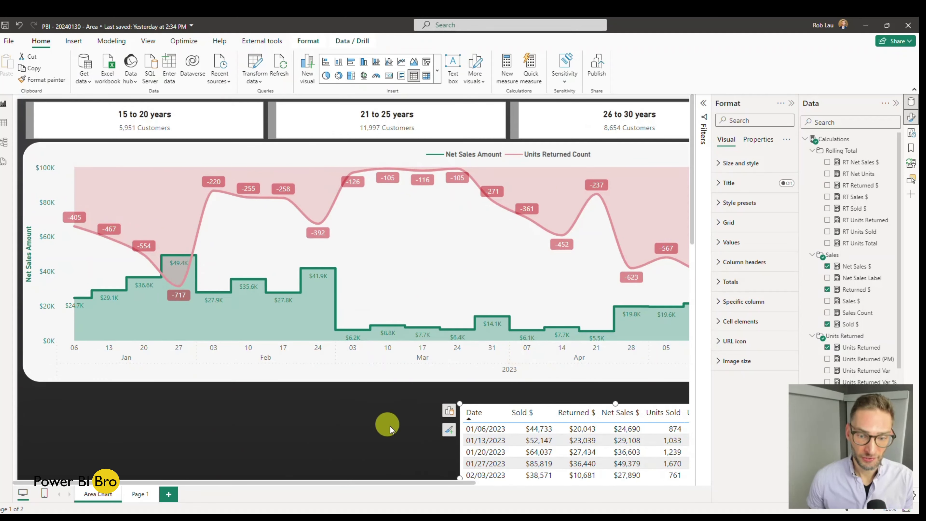
pyautogui.click(390, 426)
pyautogui.scroll(-5, 388, 393)
pyautogui.scroll(3, 398, 399)
pyautogui.scroll(-2, 394, 438)
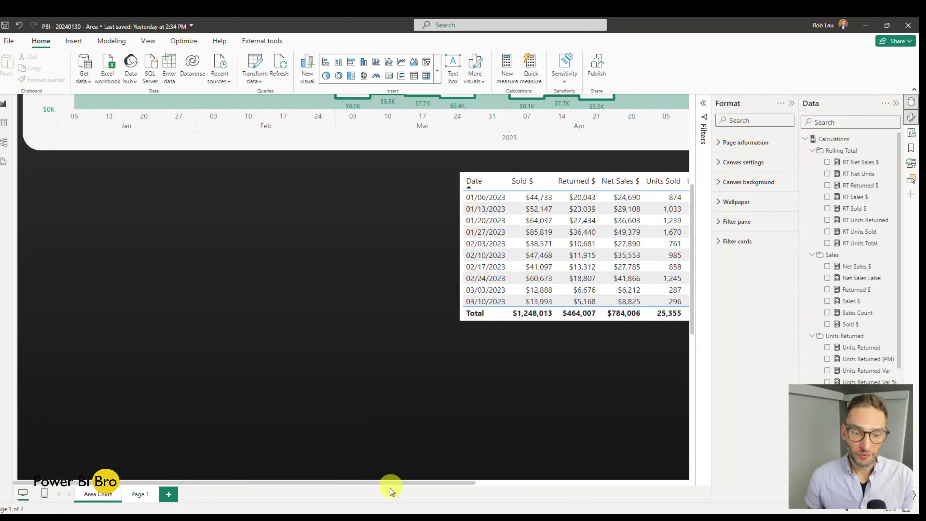
pyautogui.moveTo(384, 482); pyautogui.dragTo(522, 459)
pyautogui.scroll(2, 552, 414)
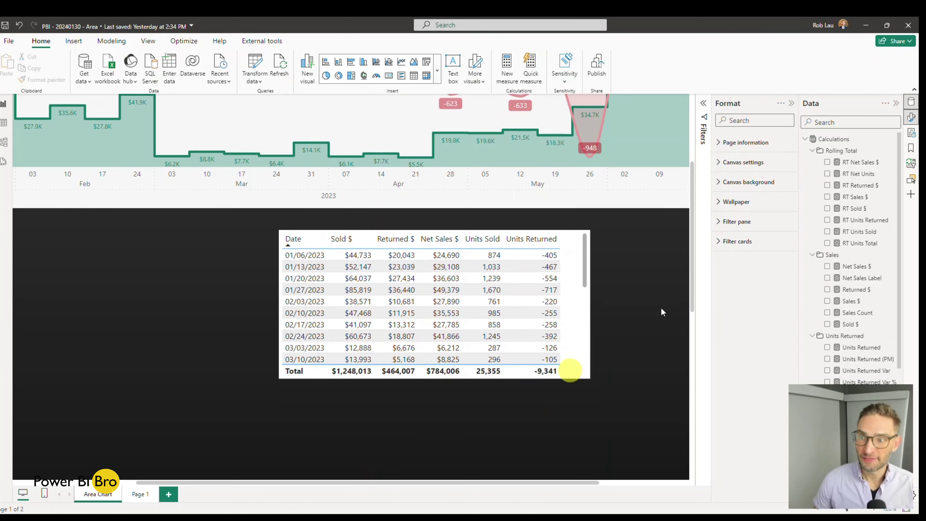
# Compare the table's weekly sales and returns values with the area chart, and check the chart's May 26 data point.
pyautogui.click(576, 276)
pyautogui.scroll(-3, 847, 272)
pyautogui.scroll(-3, 847, 271)
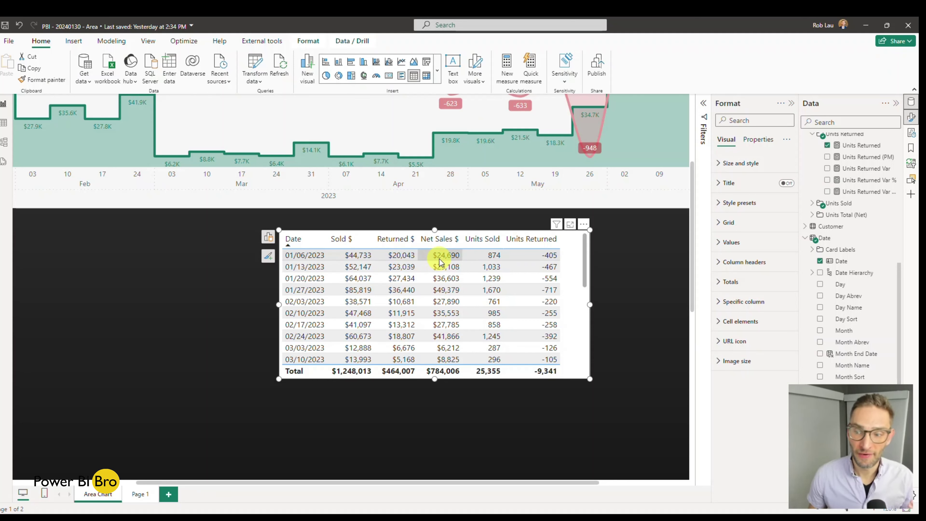
pyautogui.scroll(3, 196, 262)
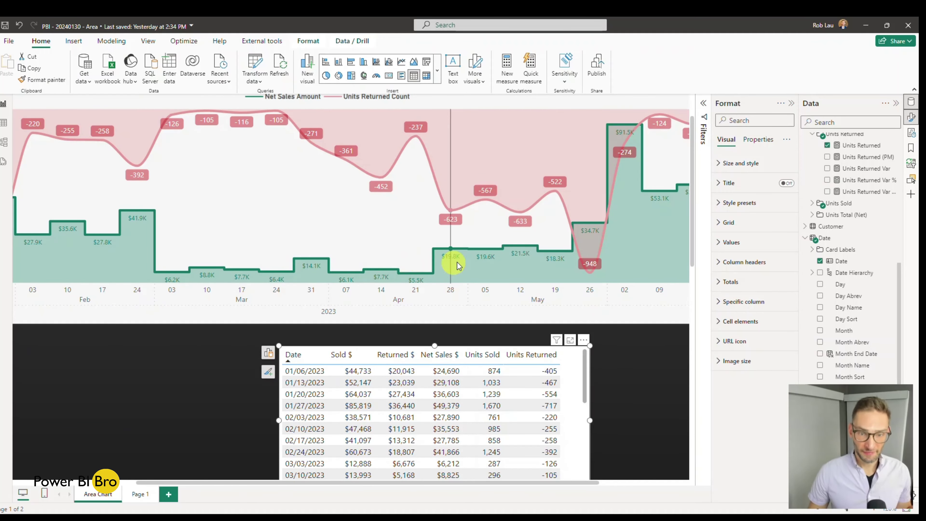
pyautogui.scroll(-2, 197, 371)
pyautogui.scroll(-2, 198, 371)
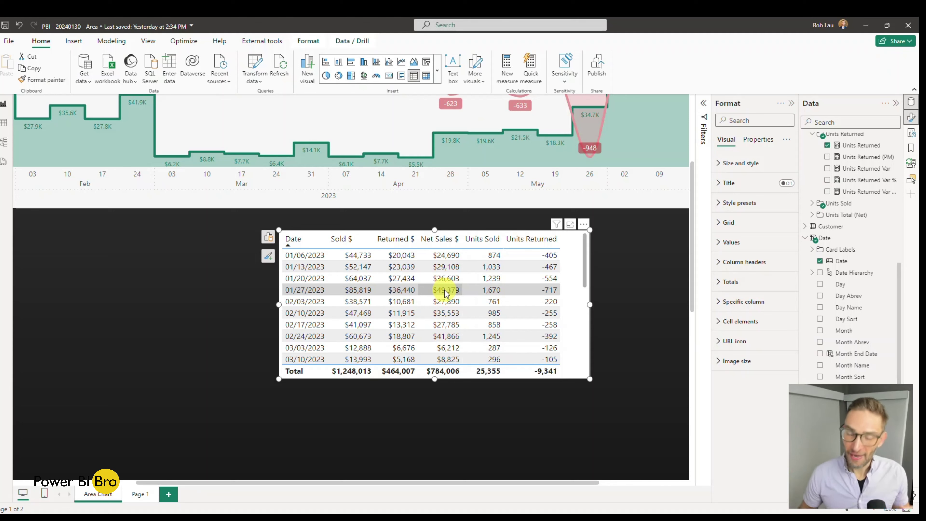
pyautogui.scroll(5, 461, 293)
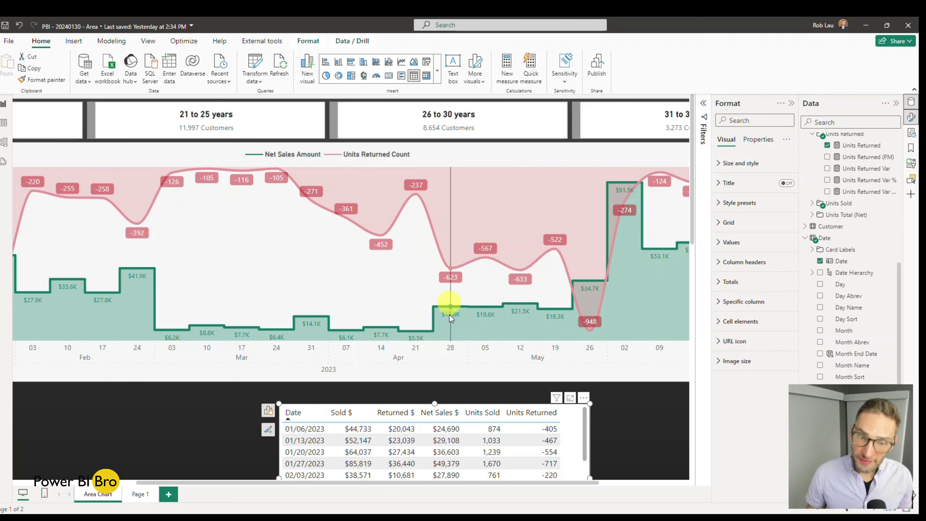
pyautogui.scroll(-3, 448, 313)
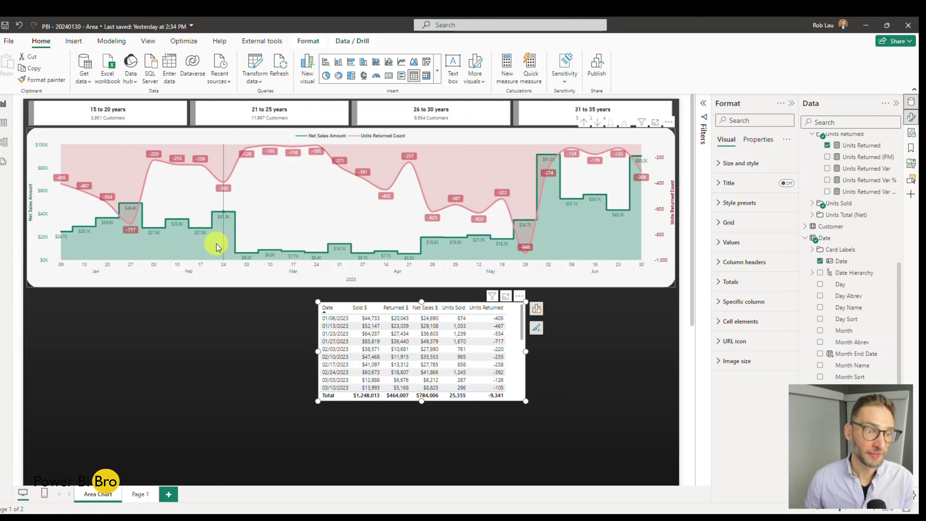
pyautogui.moveTo(204, 251)
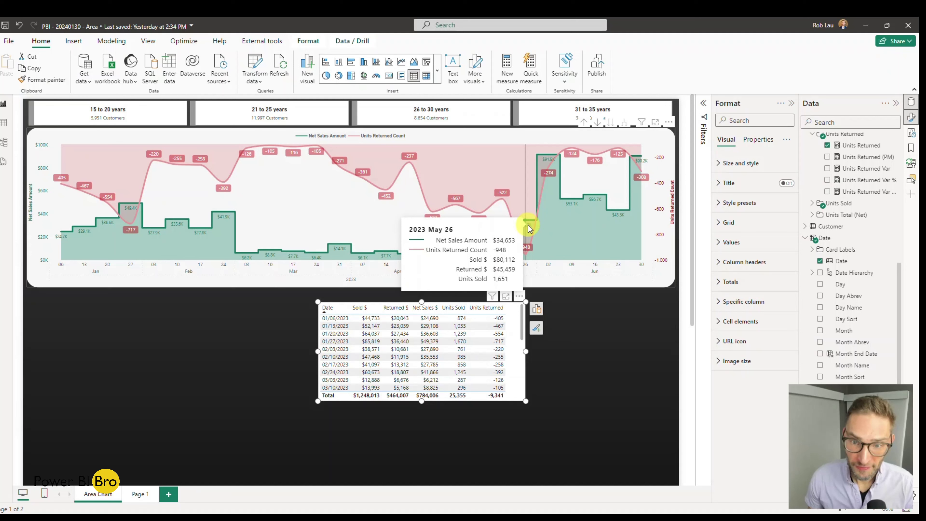
pyautogui.moveTo(529, 228)
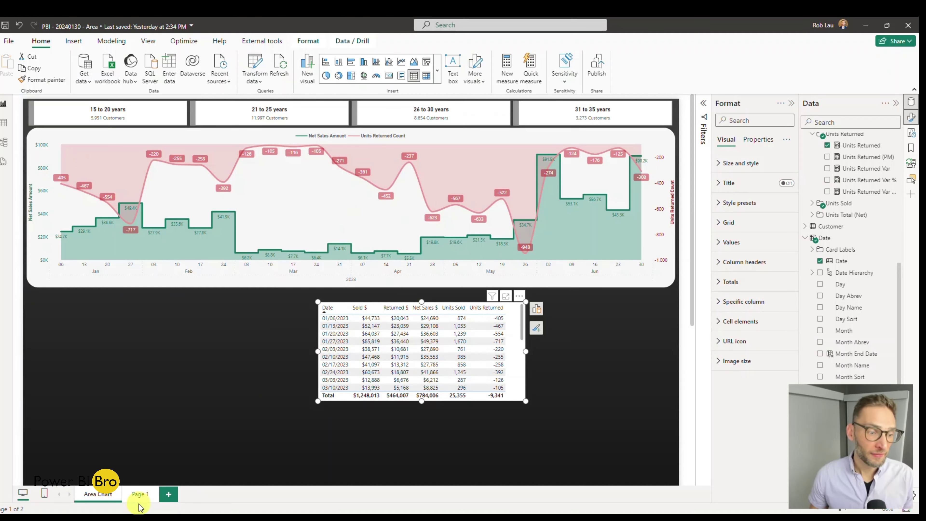
# Inspect the late April and May data points of the line chart on Page 1.
pyautogui.click(138, 494)
pyautogui.scroll(2, 425, 212)
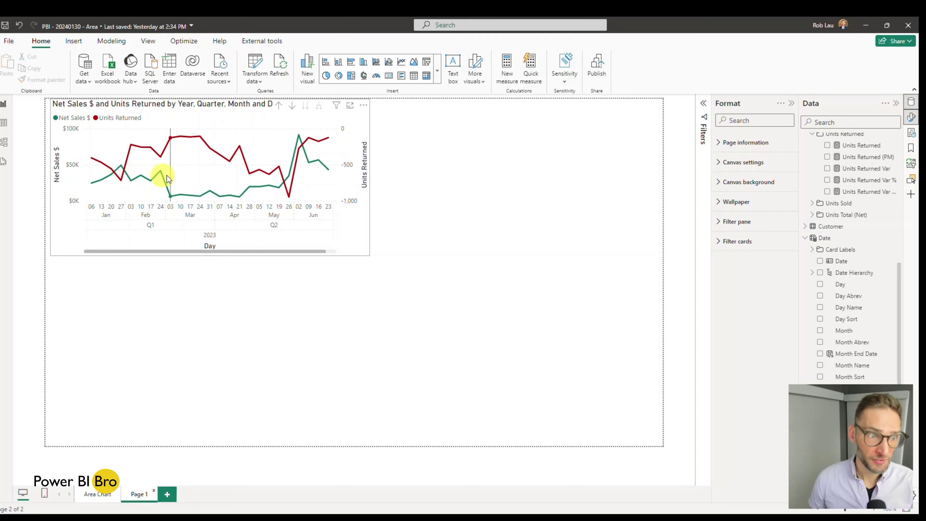
pyautogui.moveTo(269, 202)
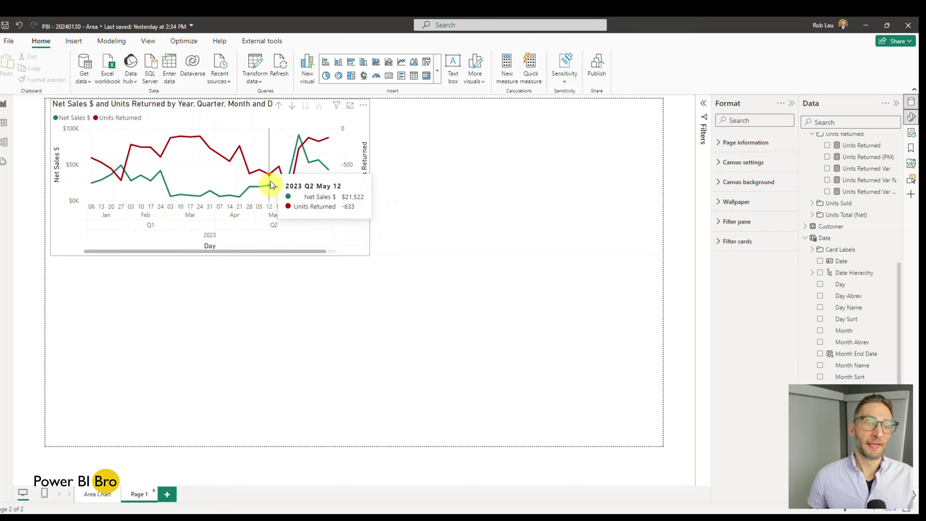
pyautogui.moveTo(270, 179)
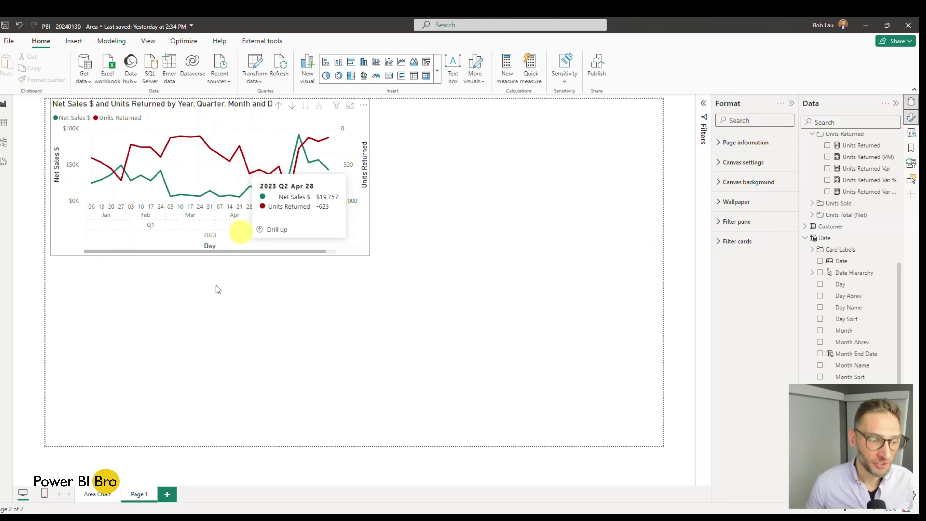
# Return to the Area Chart page and examine the area chart, including the details of its Mar 31 data point.
pyautogui.click(97, 494)
pyautogui.moveTo(416, 217)
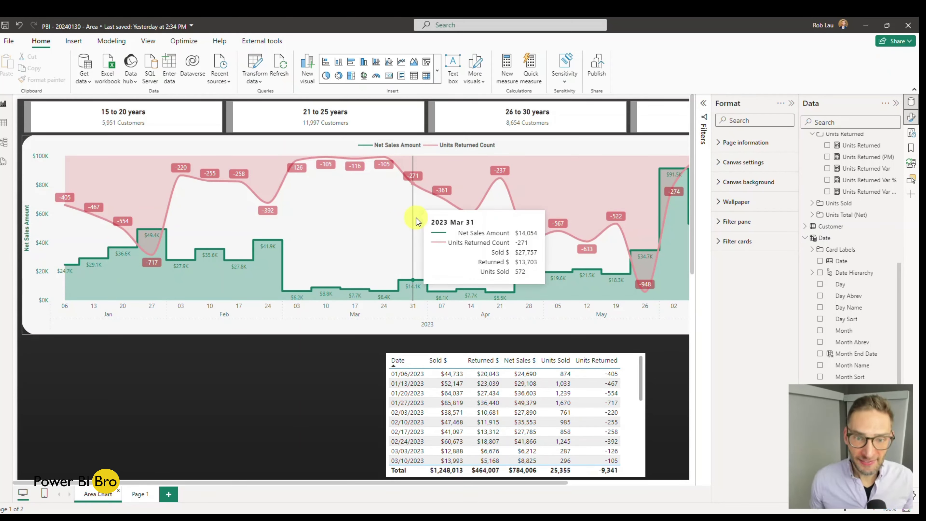
pyautogui.scroll(-1, 120, 227)
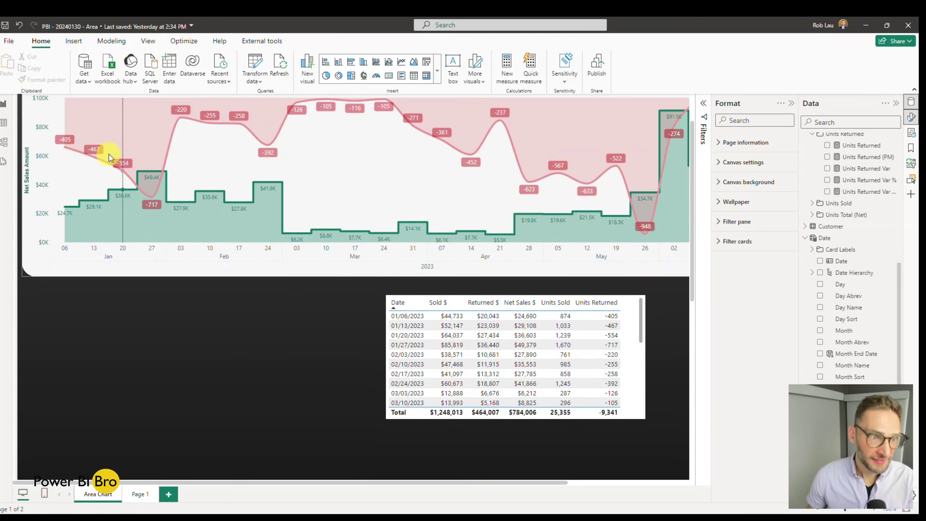
pyautogui.scroll(1, 103, 155)
pyautogui.scroll(-2, 476, 289)
pyautogui.scroll(1, 479, 283)
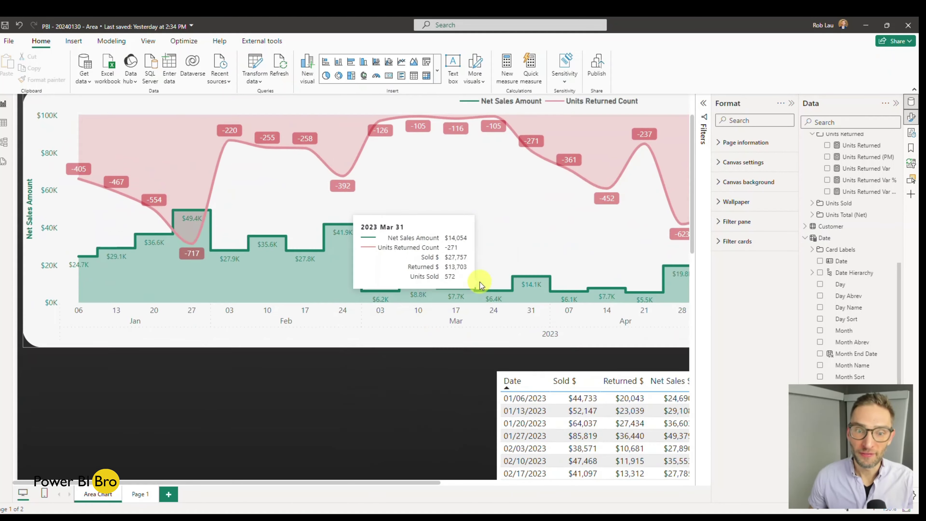
pyautogui.scroll(-1, 376, 383)
pyautogui.scroll(-1, 437, 350)
pyautogui.scroll(2, 490, 325)
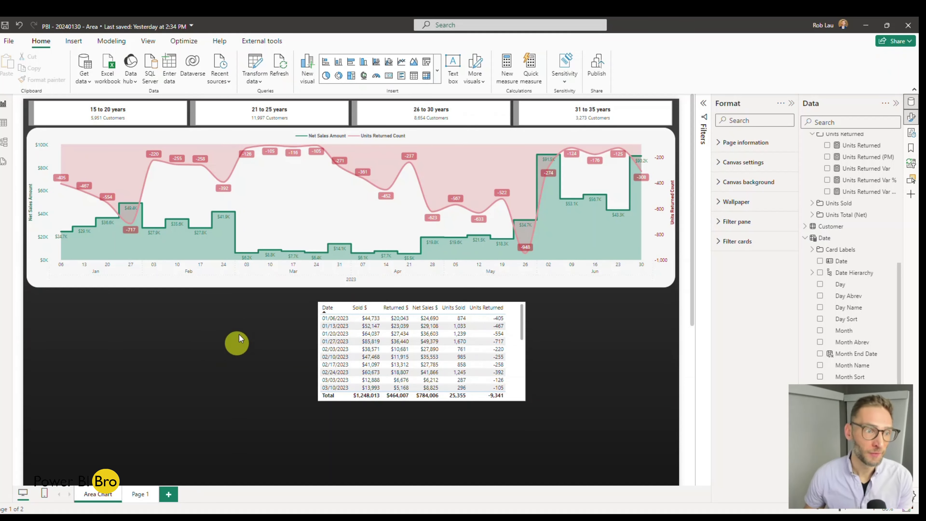
# Filter the report to customers aged 15 to 20, 21 to 25 and 26 to 30 years, toggling 21 to 25 off and on.
pyautogui.click(136, 113)
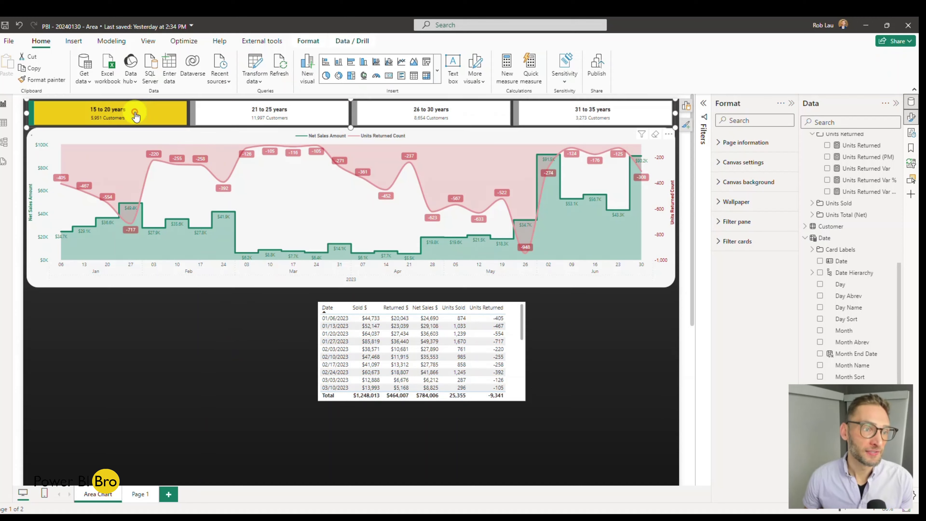
pyautogui.keyDown('ctrl'); pyautogui.click(264, 115); pyautogui.keyUp('ctrl')
pyautogui.keyDown('ctrl'); pyautogui.click(445, 121); pyautogui.keyUp('ctrl')
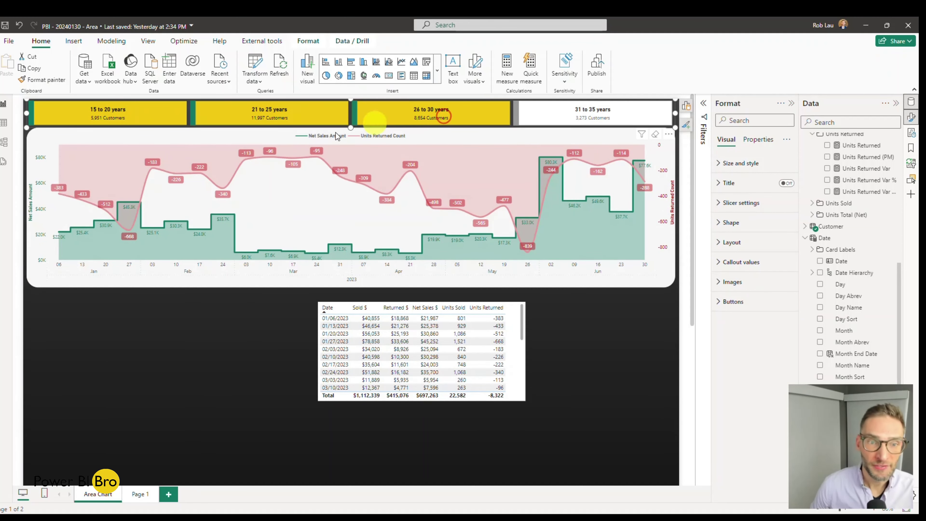
pyautogui.keyDown('ctrl'); pyautogui.click(272, 123); pyautogui.keyUp('ctrl')
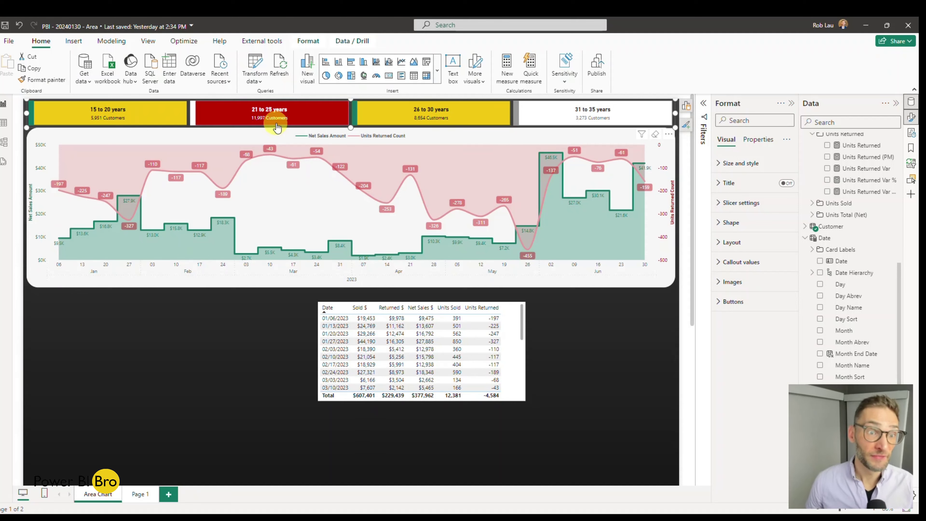
pyautogui.keyDown('ctrl'); pyautogui.click(264, 122); pyautogui.keyUp('ctrl')
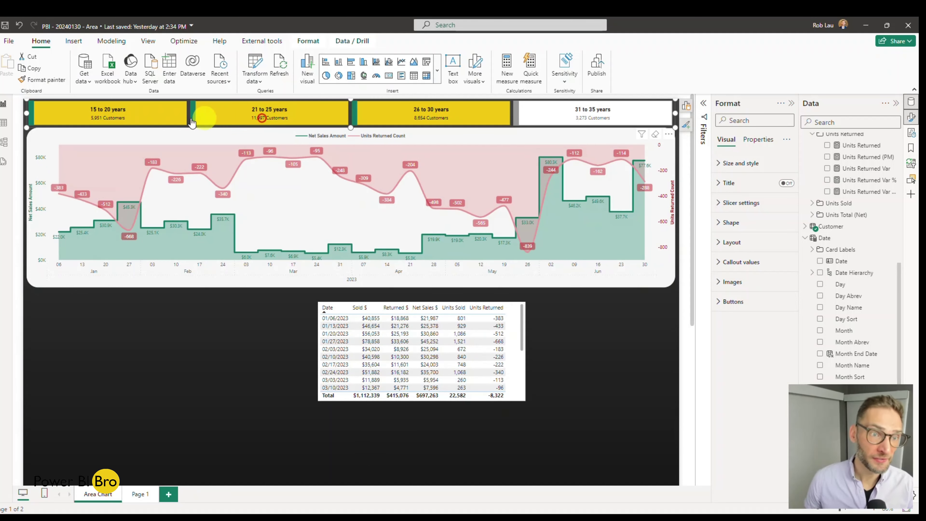
# Reduce the age filter to 26 to 30 years, then replace it with 15 to 20 years.
pyautogui.keyDown('ctrl'); pyautogui.click(152, 117); pyautogui.keyUp('ctrl')
pyautogui.keyDown('ctrl'); pyautogui.click(296, 116); pyautogui.keyUp('ctrl')
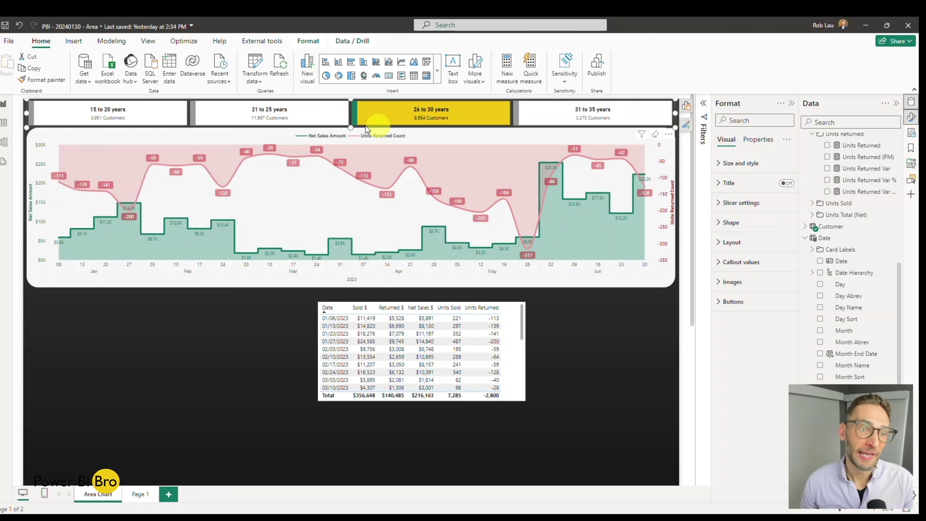
pyautogui.keyDown('ctrl'); pyautogui.click(126, 113); pyautogui.keyUp('ctrl')
pyautogui.keyDown('ctrl'); pyautogui.click(418, 111); pyautogui.keyUp('ctrl')
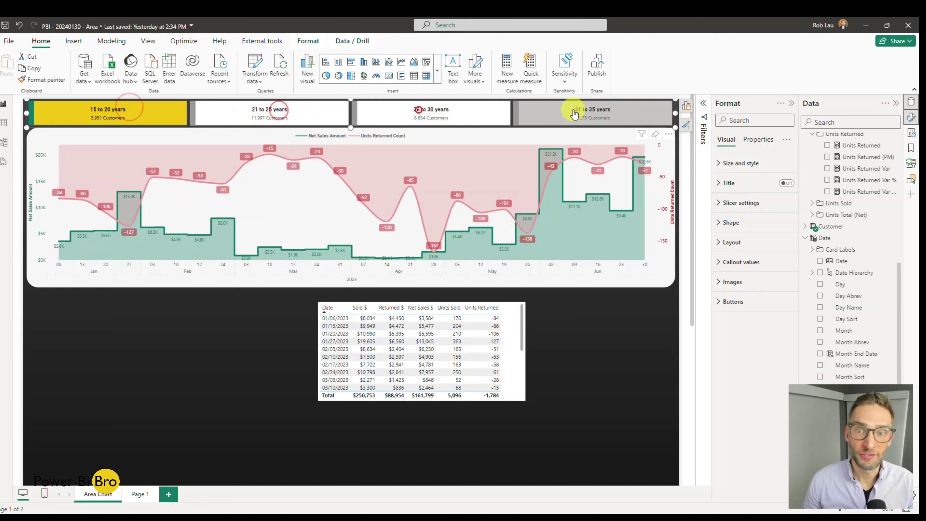
# Switch the age filter to 31 to 35 years, then to 26 to 30 years, and clear all selections.
pyautogui.keyDown('ctrl'); pyautogui.click(572, 109); pyautogui.keyUp('ctrl')
pyautogui.keyDown('ctrl'); pyautogui.click(161, 116); pyautogui.keyUp('ctrl')
pyautogui.keyDown('ctrl'); pyautogui.click(368, 114); pyautogui.keyUp('ctrl')
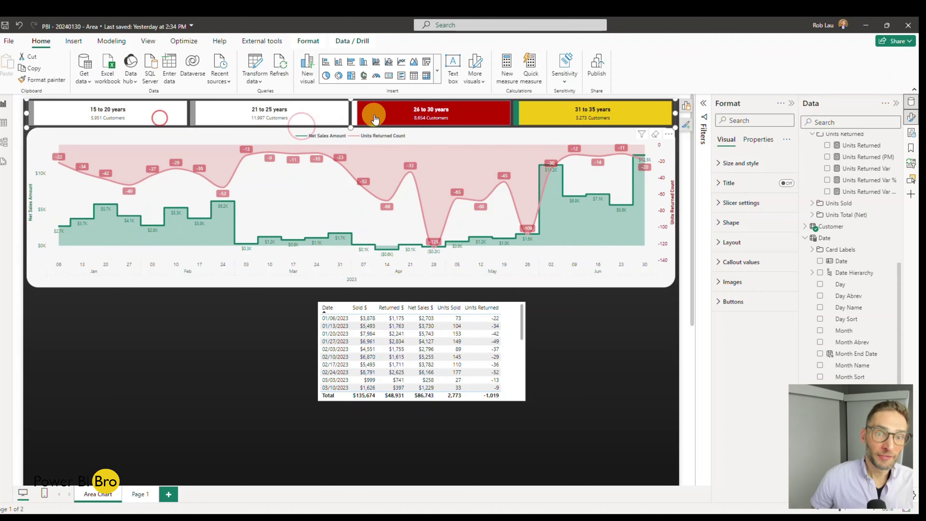
pyautogui.keyDown('ctrl'); pyautogui.click(621, 111); pyautogui.keyUp('ctrl')
pyautogui.click(464, 119)
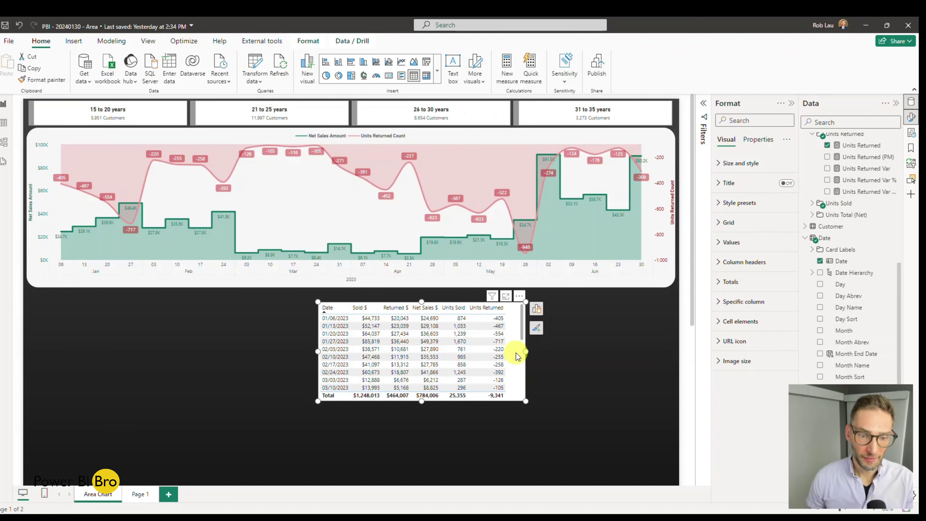
# Delete the sales and returns table below the area chart, and revisit the line chart on Page 1 for comparison.
pyautogui.press('Delete')
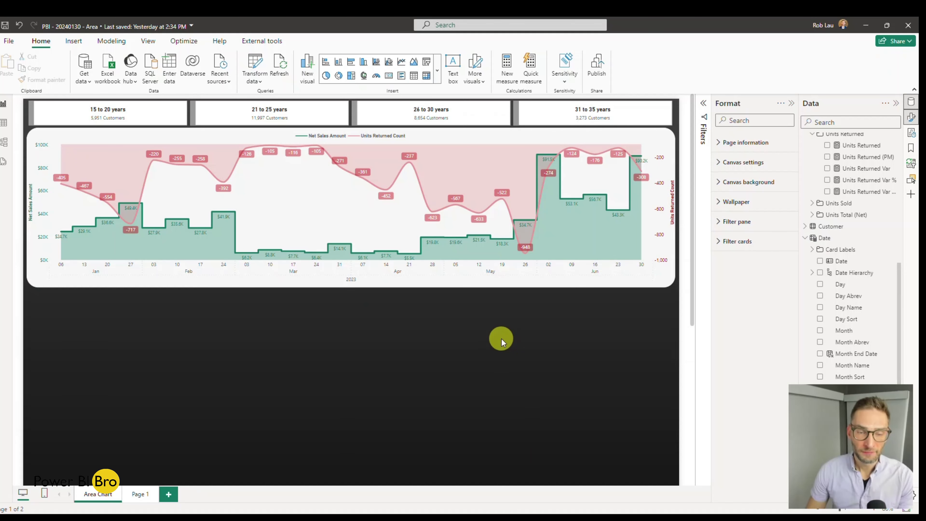
pyautogui.moveTo(412, 197)
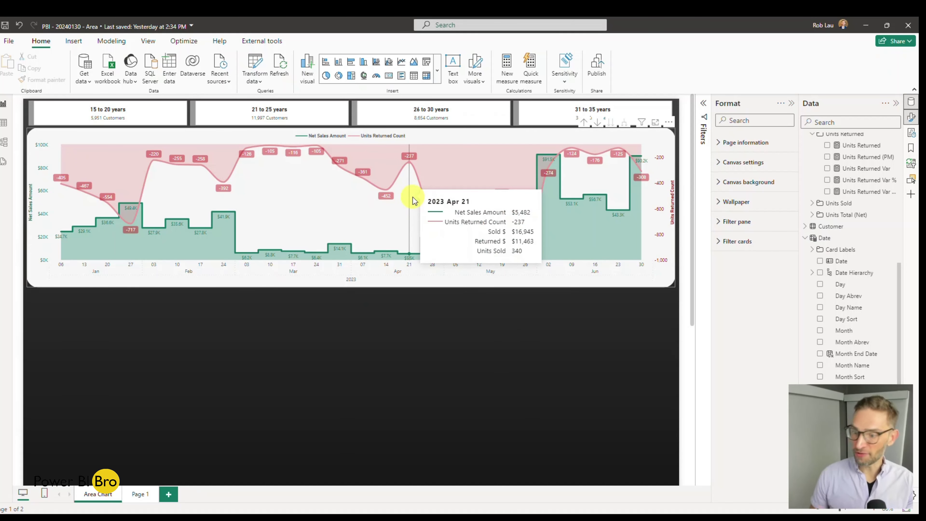
pyautogui.click(134, 494)
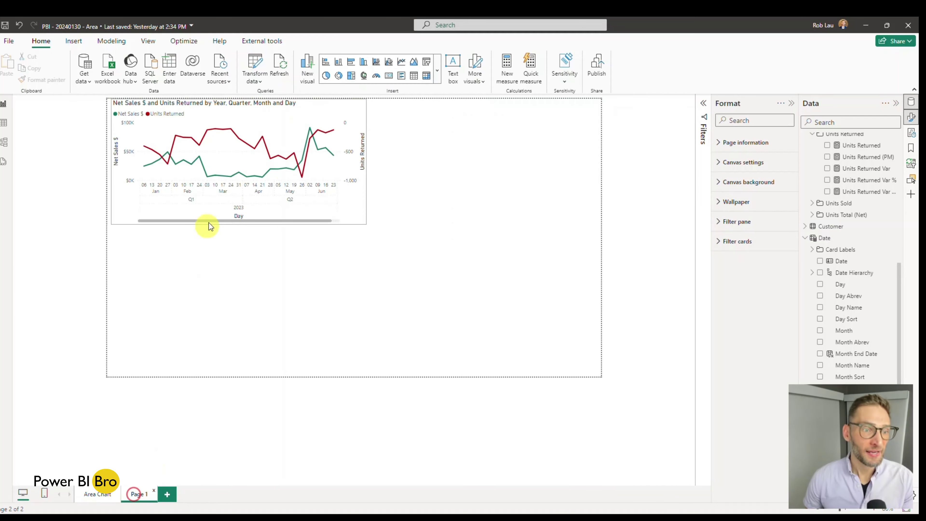
pyautogui.click(97, 495)
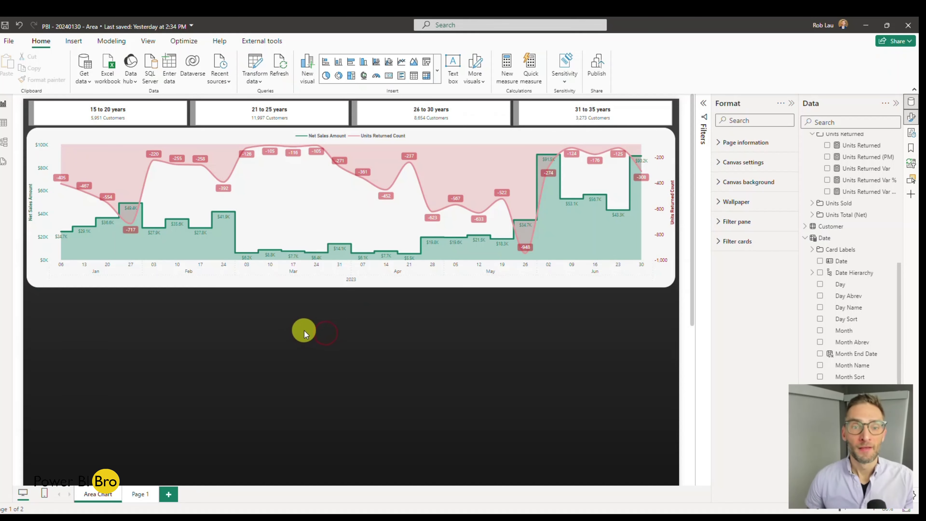
# Insert a blank area chart visual below the existing chart on the Area Chart page and look through the available data fields.
pyautogui.click(437, 71)
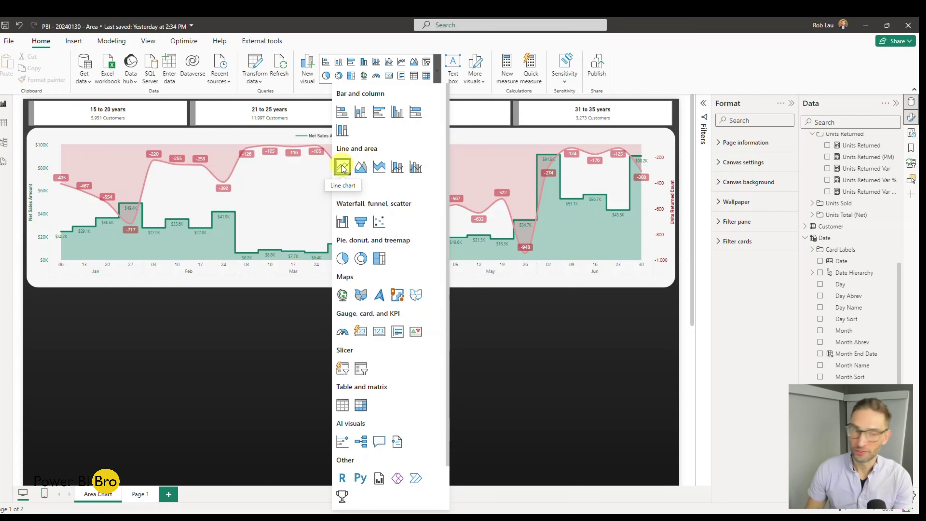
pyautogui.click(359, 169)
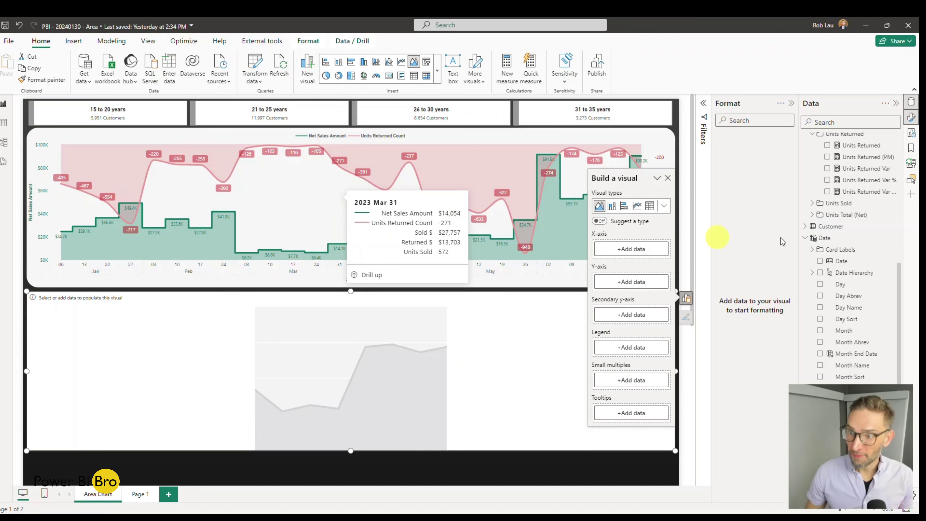
pyautogui.scroll(3, 868, 244)
pyautogui.scroll(-3, 868, 244)
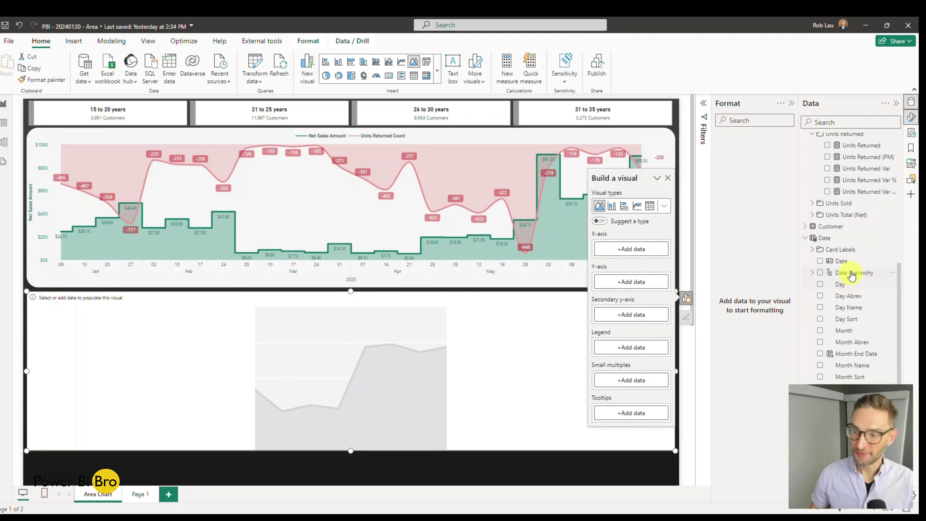
# Populate the blank area chart with Date Hierarchy on the x-axis, Net Sales $ on the y-axis and Units Returned on the secondary y-axis.
pyautogui.moveTo(853, 276); pyautogui.dragTo(643, 280)
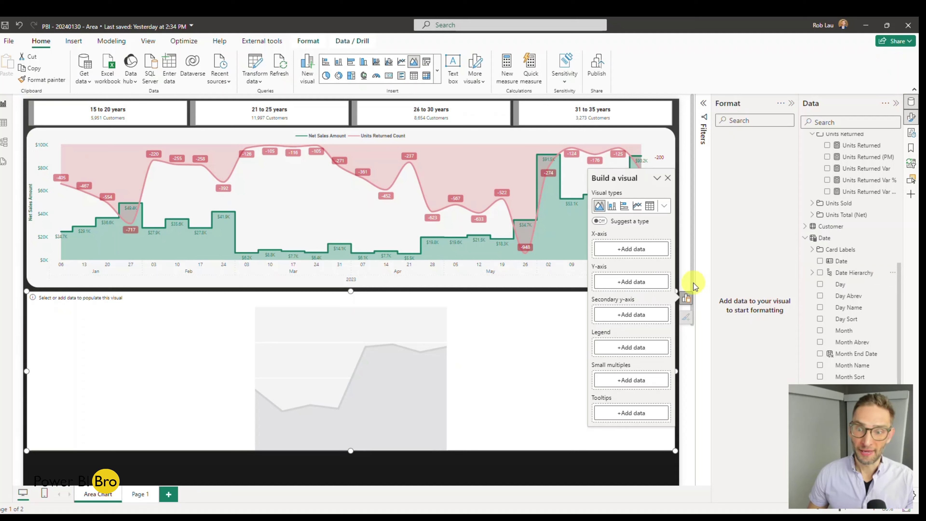
pyautogui.moveTo(853, 273); pyautogui.dragTo(636, 252)
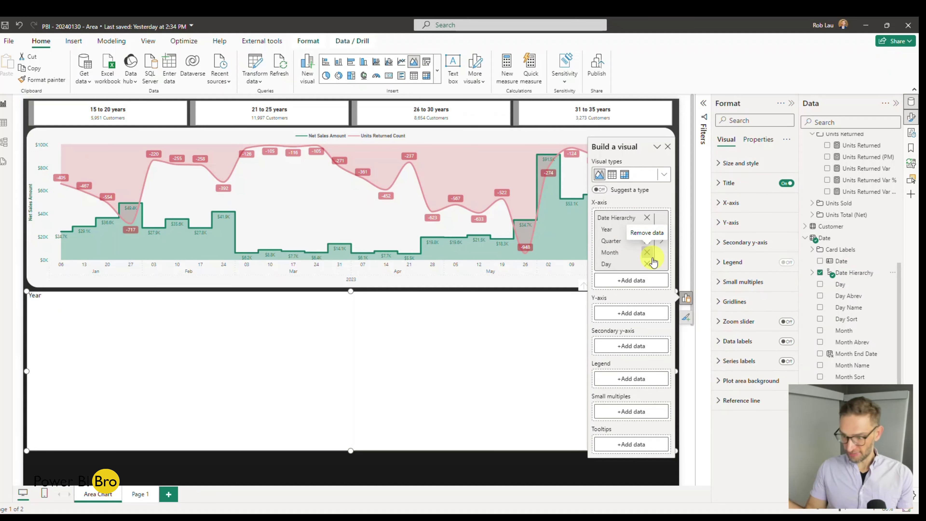
pyautogui.scroll(5, 838, 262)
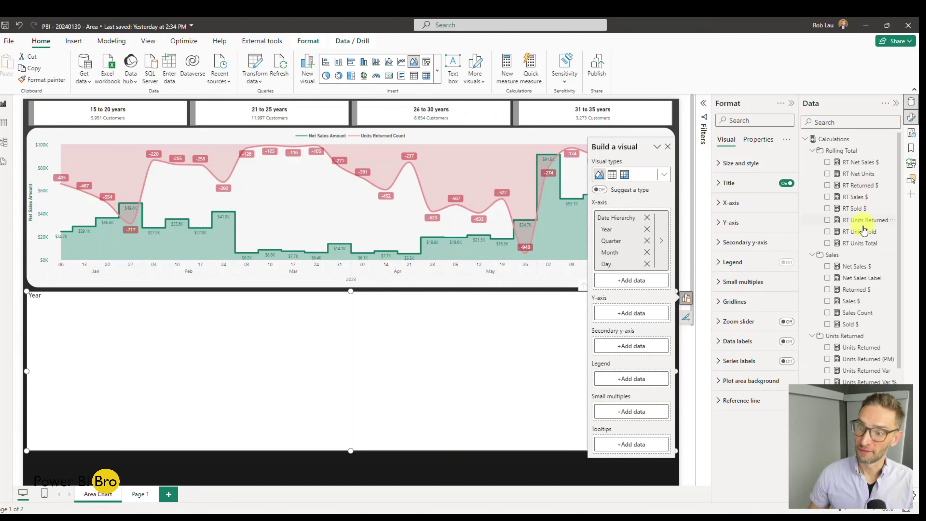
pyautogui.moveTo(859, 270); pyautogui.dragTo(641, 316)
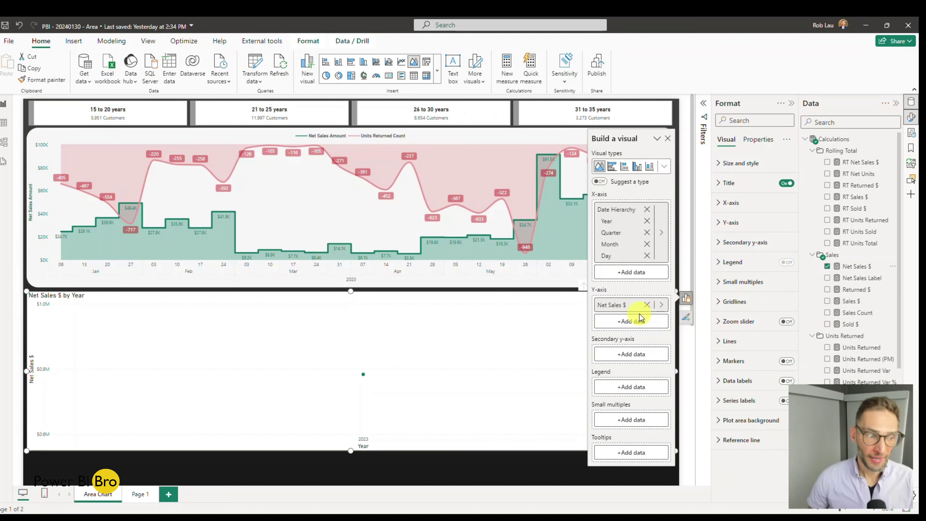
pyautogui.scroll(-3, 857, 251)
pyautogui.moveTo(860, 297); pyautogui.dragTo(637, 361)
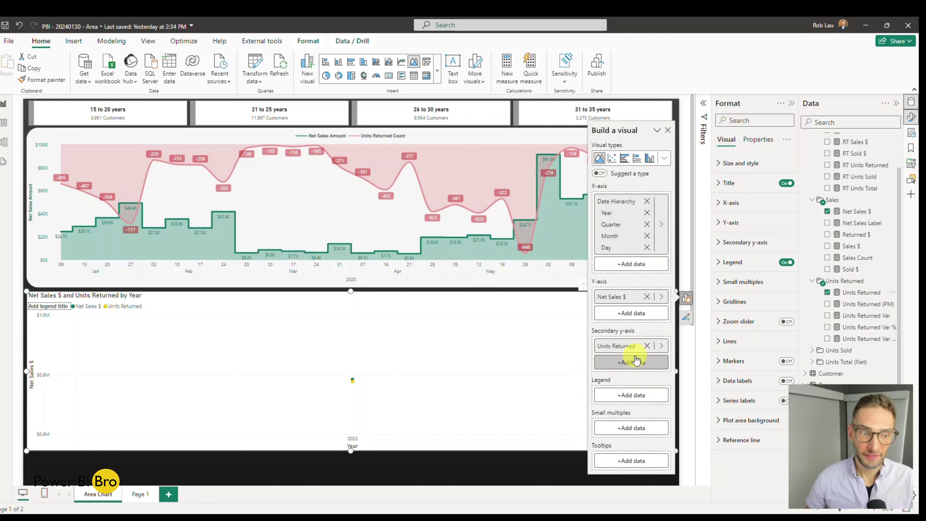
pyautogui.click(514, 463)
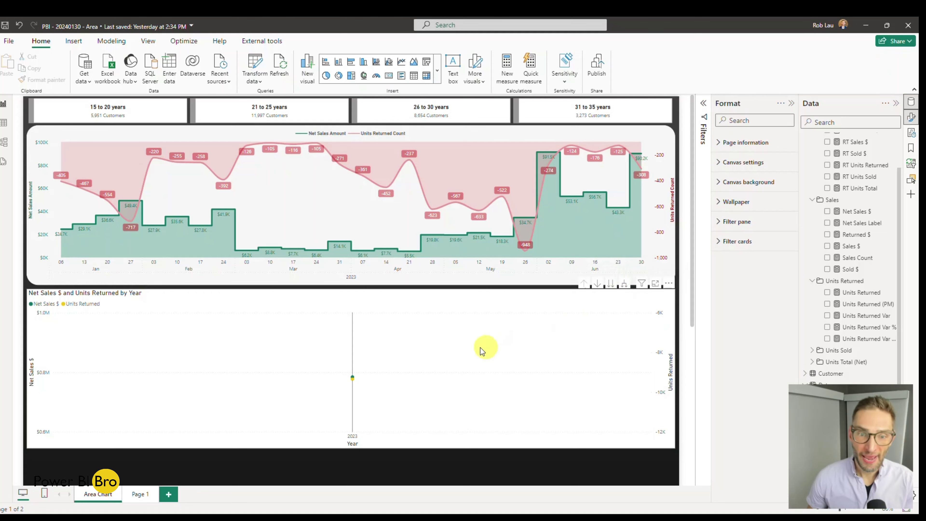
pyautogui.click(668, 284)
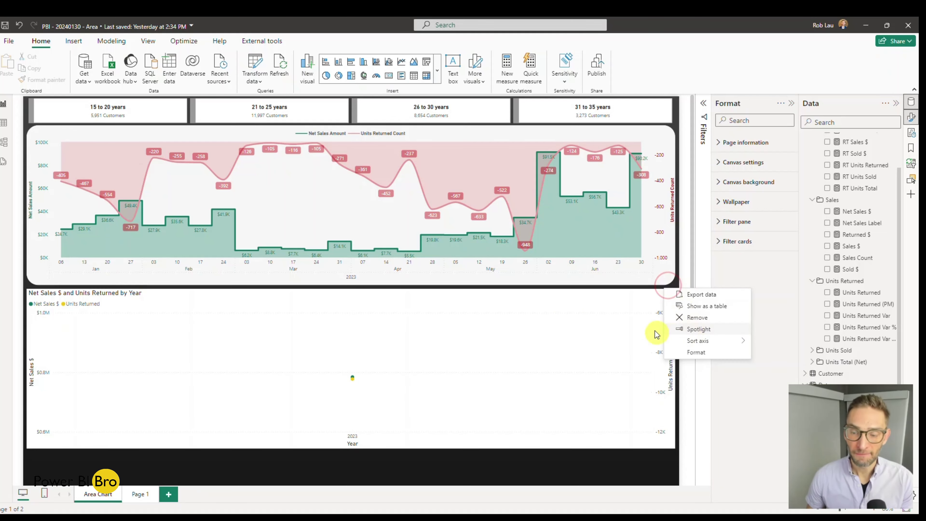
pyautogui.click(643, 308)
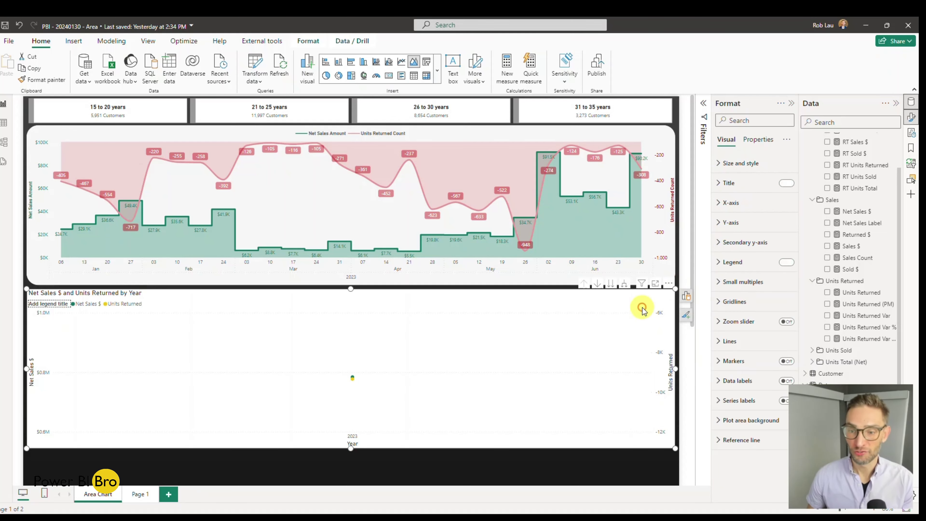
pyautogui.click(686, 295)
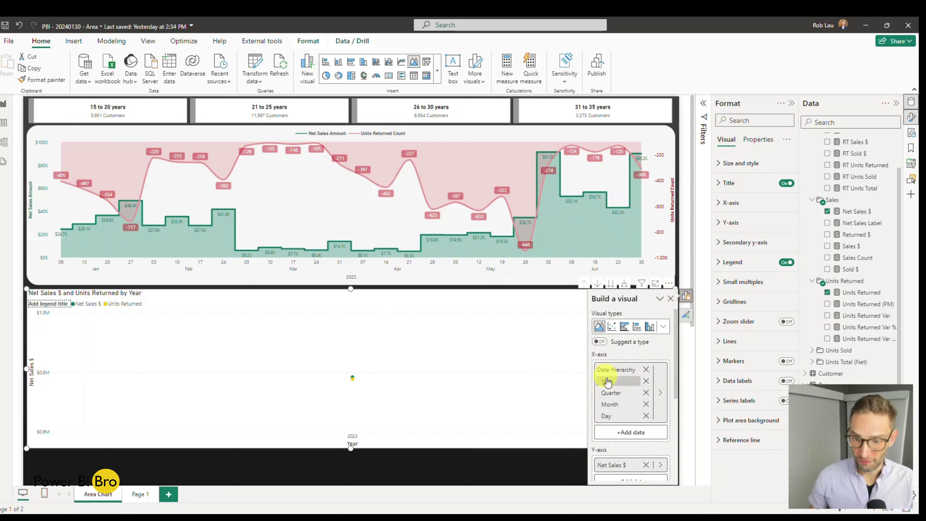
pyautogui.click(558, 456)
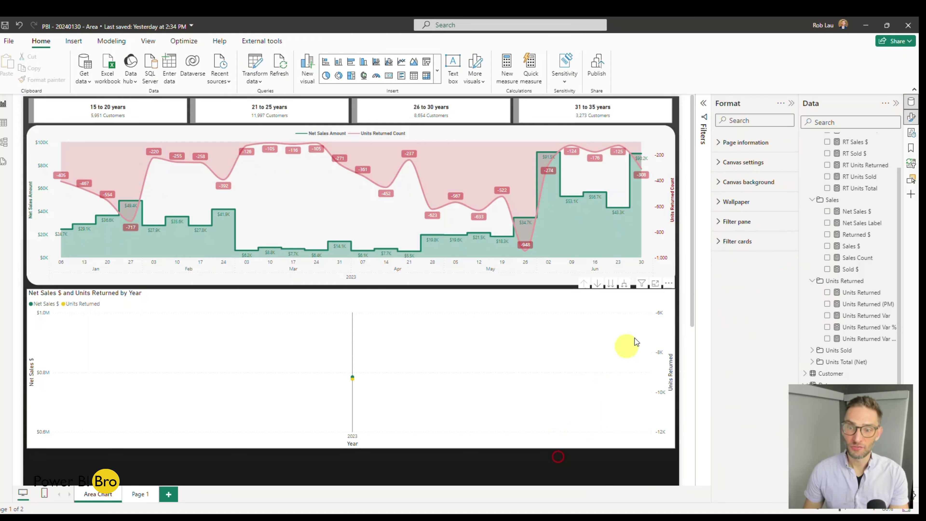
# Expand the new area chart's date hierarchy from year through quarter and month down to day level.
pyautogui.click(625, 284)
pyautogui.click(625, 285)
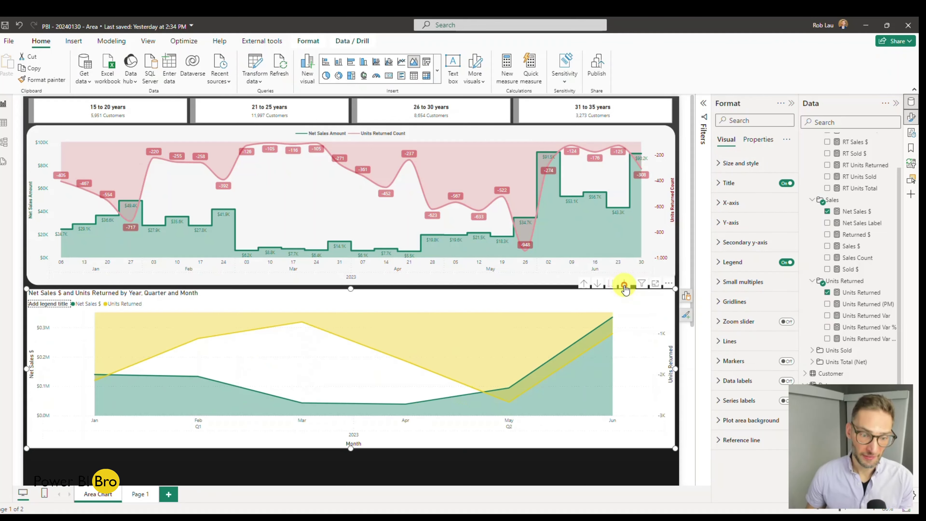
pyautogui.click(624, 286)
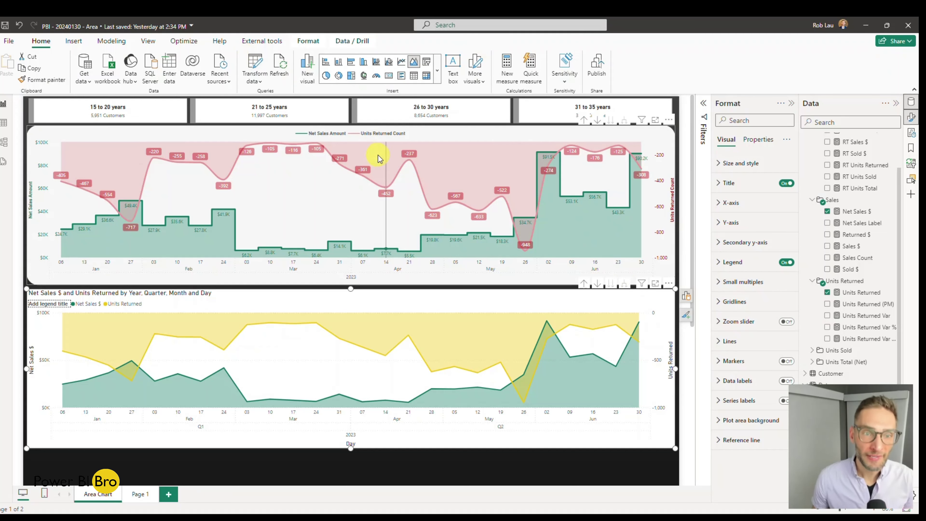
pyautogui.moveTo(430, 386)
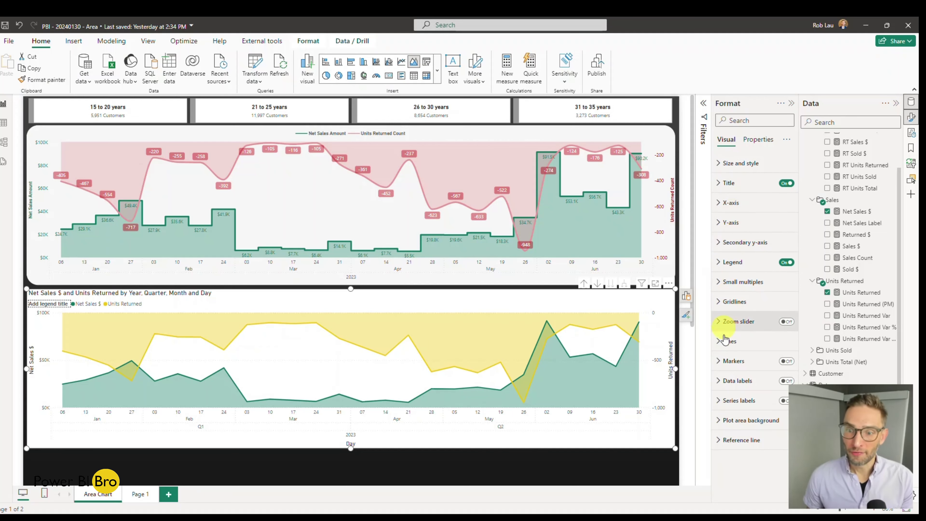
pyautogui.moveTo(345, 205)
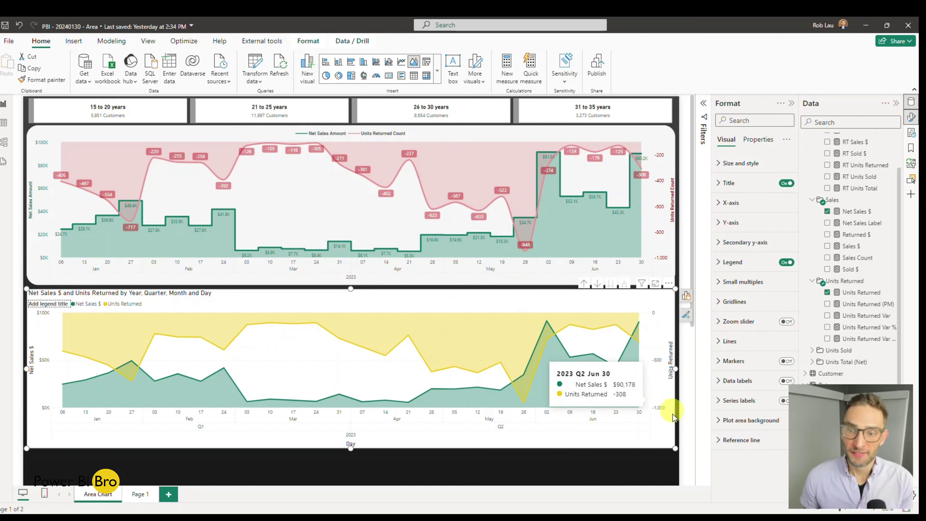
pyautogui.click(493, 476)
pyautogui.scroll(-1, 494, 476)
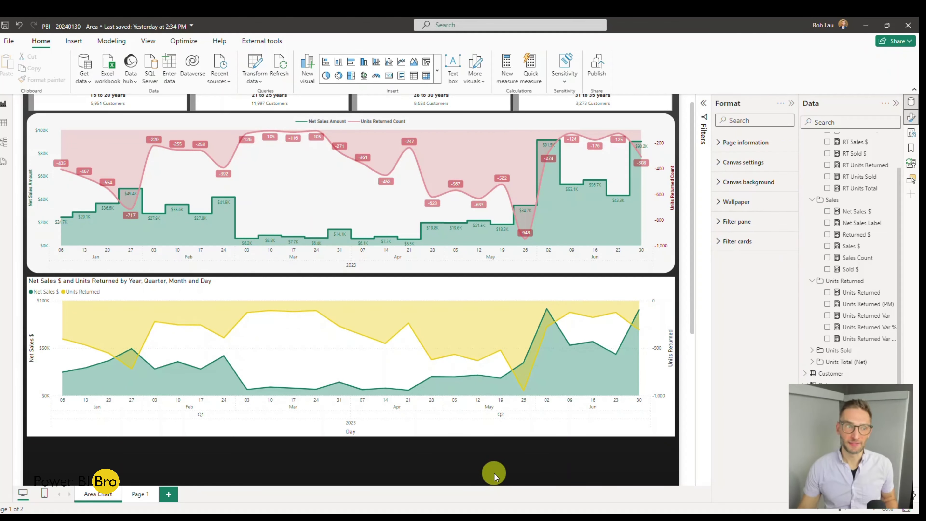
pyautogui.scroll(1, 494, 474)
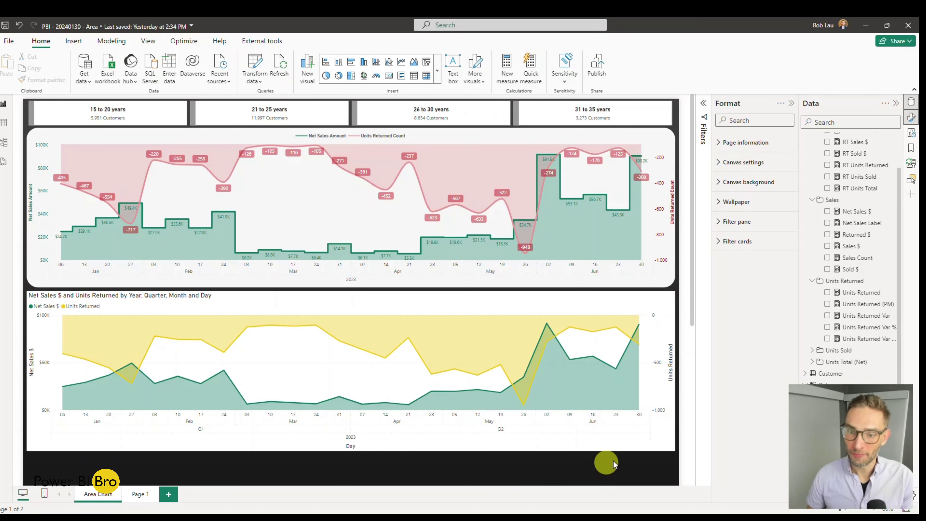
# Turn on the new chart's visual border and round its corners to match the finished chart above.
pyautogui.click(646, 448)
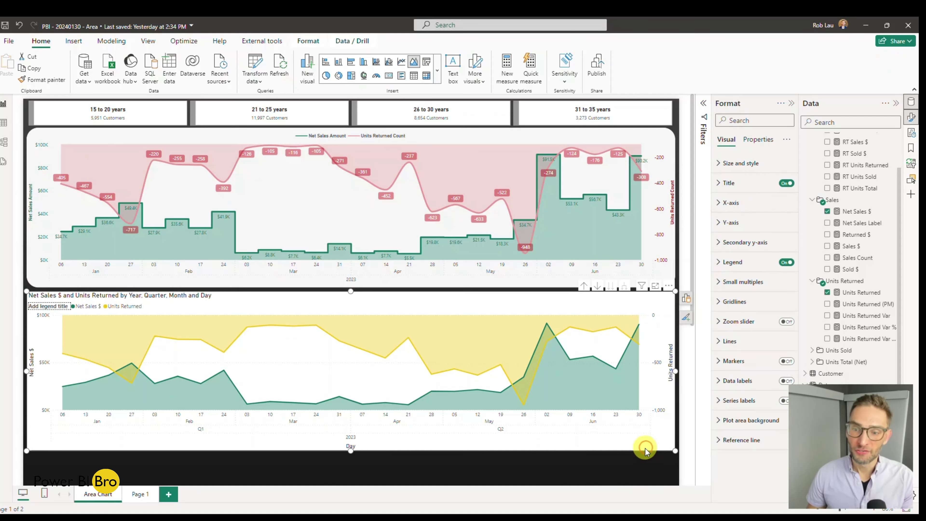
pyautogui.click(726, 163)
pyautogui.scroll(-1, 747, 219)
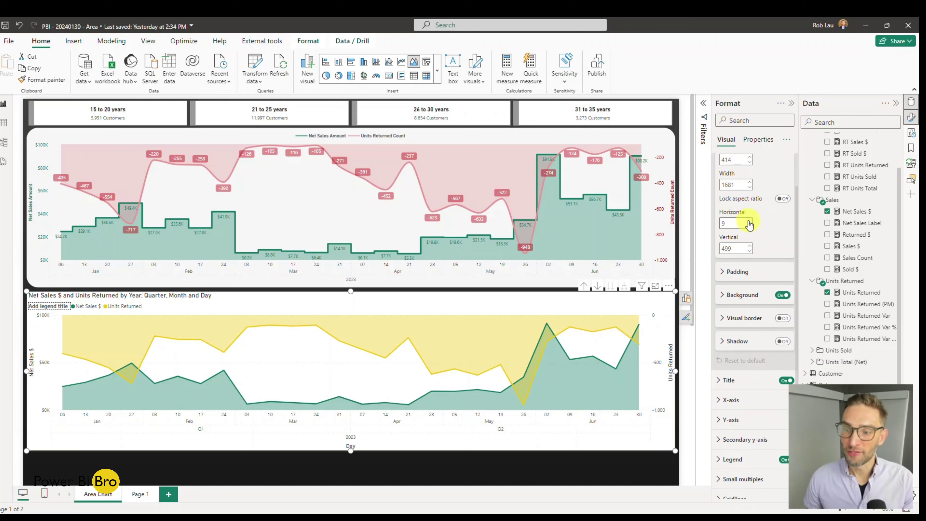
pyautogui.scroll(-1, 747, 227)
pyautogui.click(781, 266)
pyautogui.click(722, 270)
pyautogui.scroll(-1, 722, 265)
pyautogui.moveTo(752, 269); pyautogui.dragTo(797, 259)
pyautogui.click(731, 239)
pyautogui.click(728, 271)
pyautogui.click(603, 468)
pyautogui.scroll(-1, 604, 468)
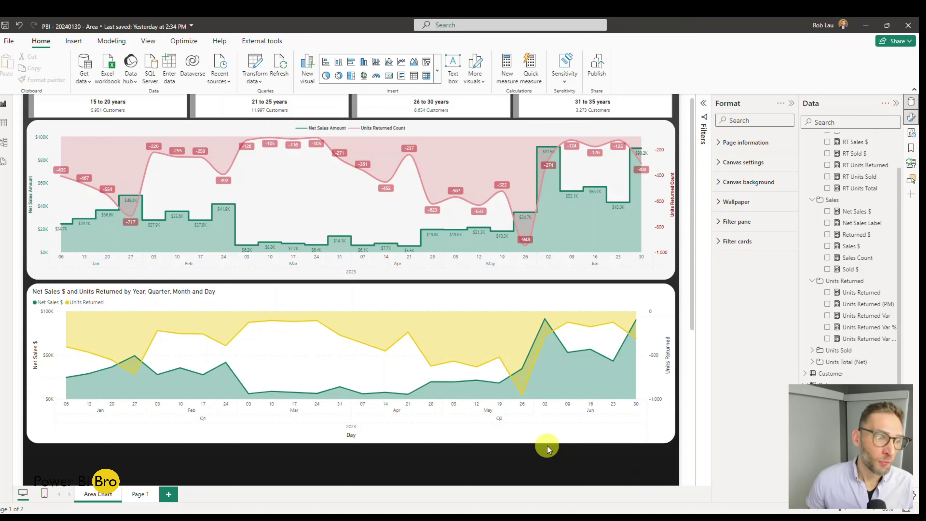
# Turn off the new chart's title and its x-axis title.
pyautogui.click(550, 436)
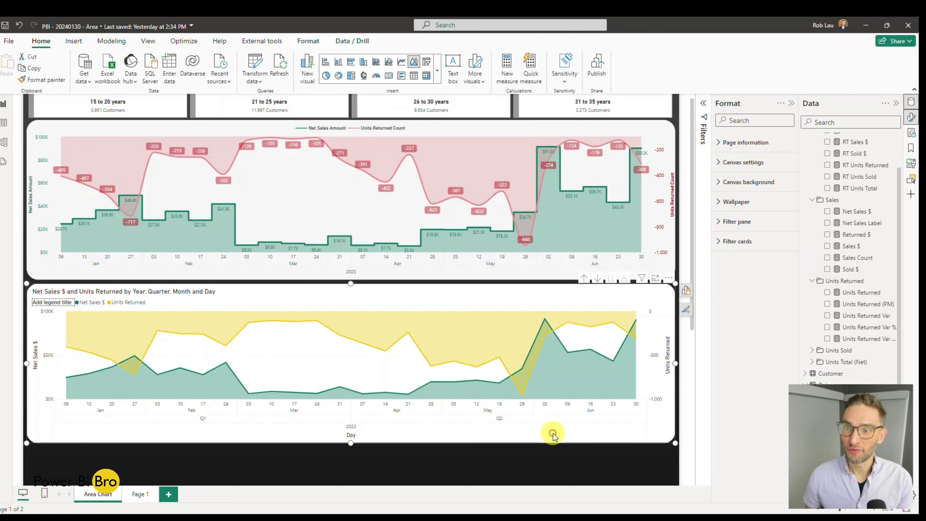
pyautogui.click(726, 165)
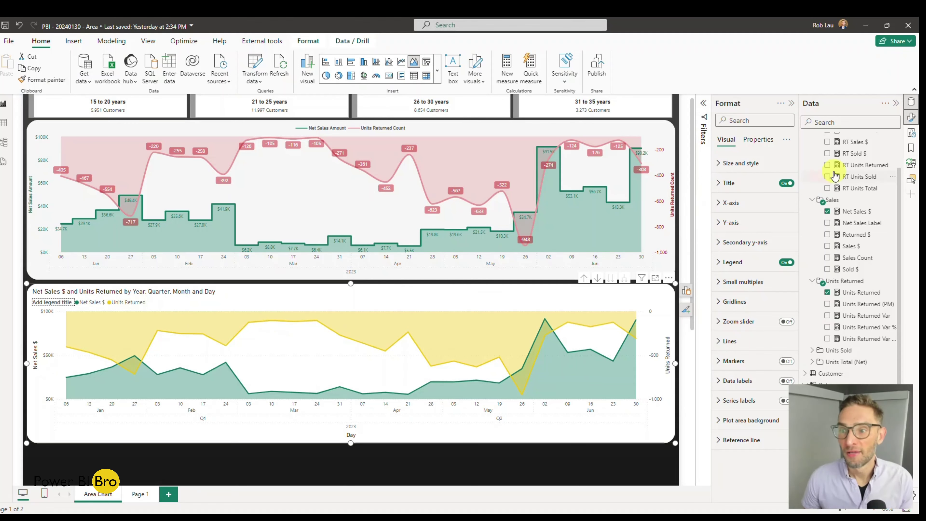
pyautogui.click(786, 183)
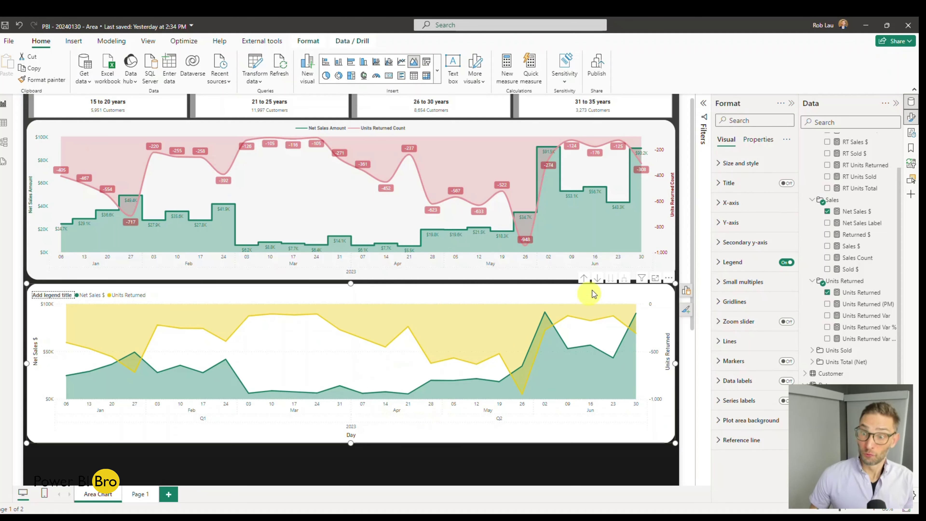
pyautogui.click(719, 204)
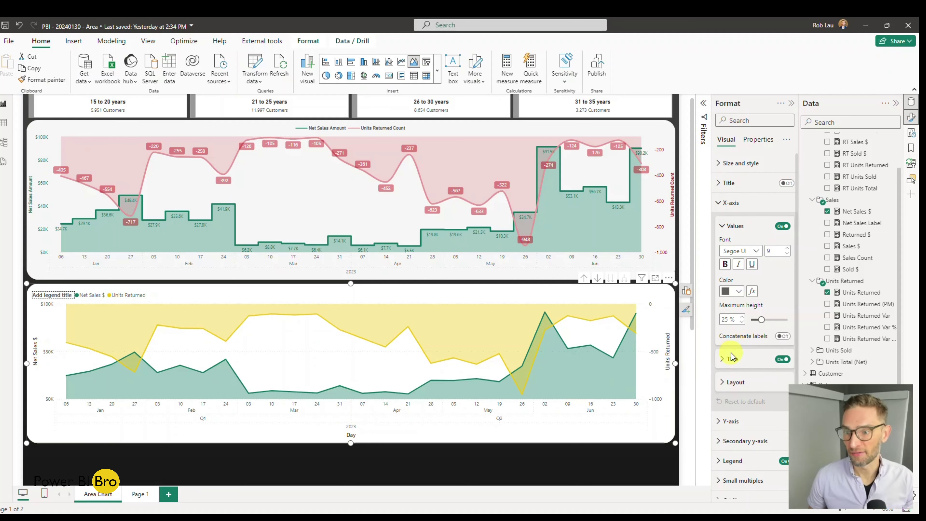
pyautogui.click(782, 359)
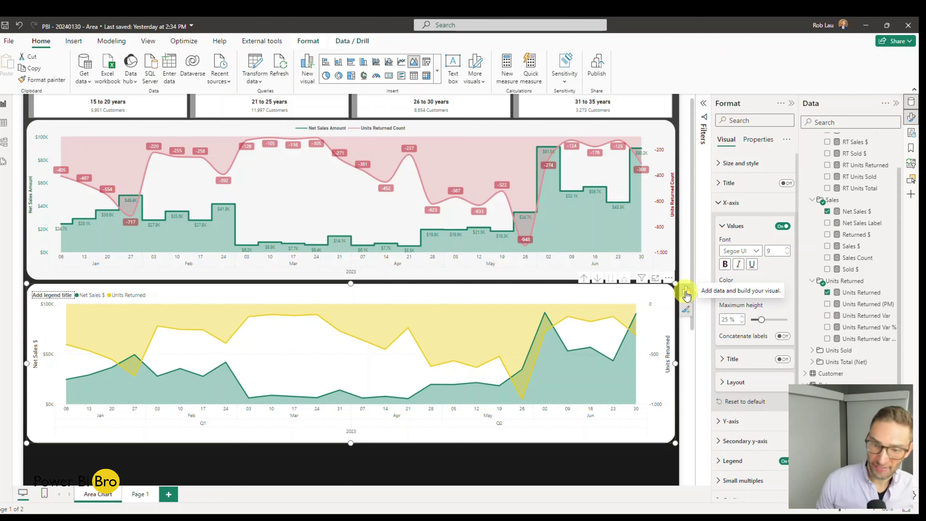
# Remove the Quarter level from the date hierarchy on the new chart's x-axis.
pyautogui.click(685, 291)
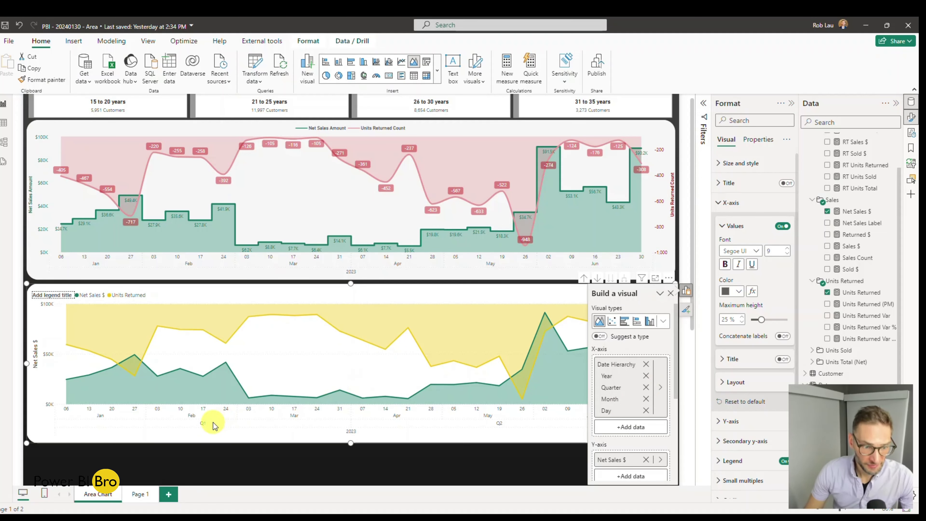
pyautogui.click(646, 387)
pyautogui.click(454, 456)
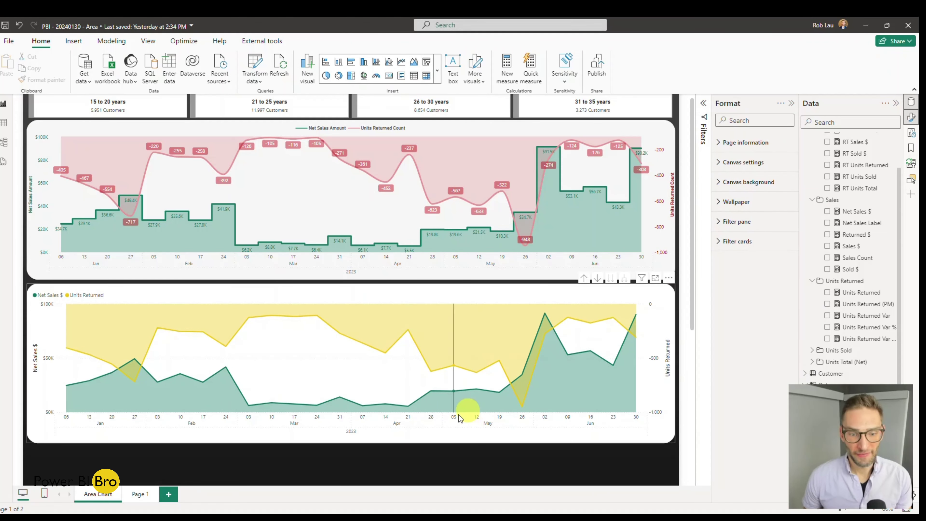
# Set the font size of the new chart's y-axis values to 8.
pyautogui.click(663, 400)
pyautogui.click(718, 223)
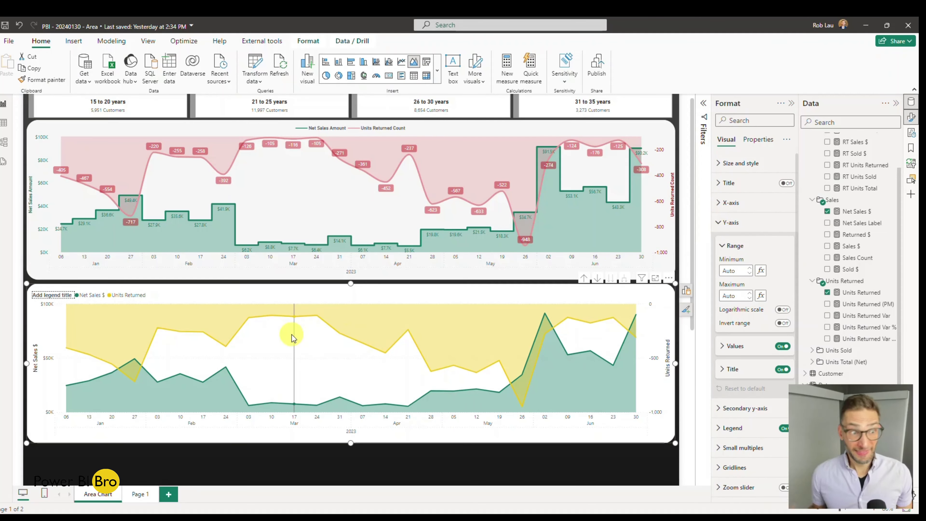
pyautogui.moveTo(292, 337)
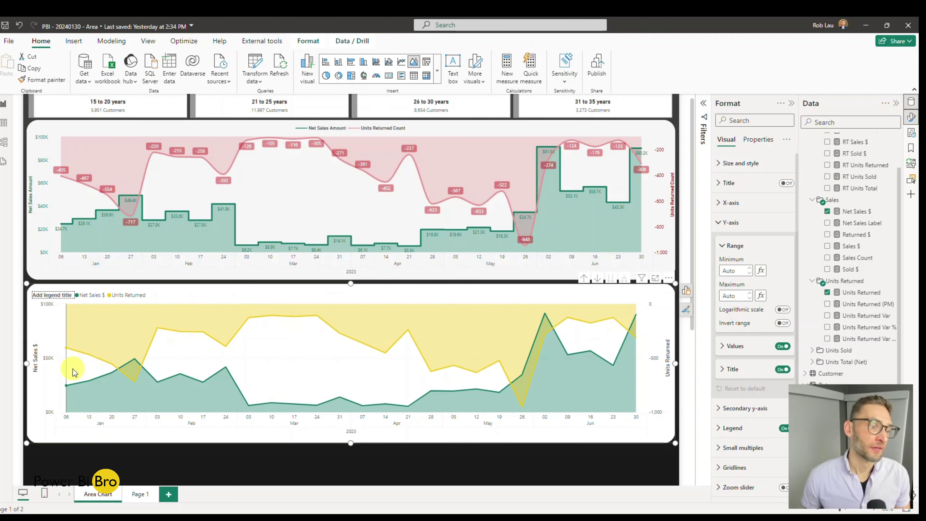
pyautogui.moveTo(69, 373)
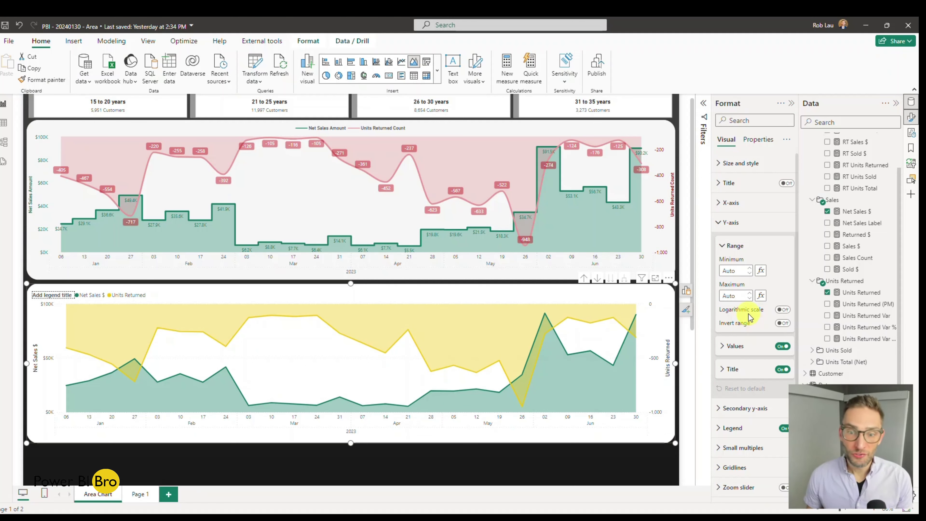
pyautogui.scroll(-3, 751, 313)
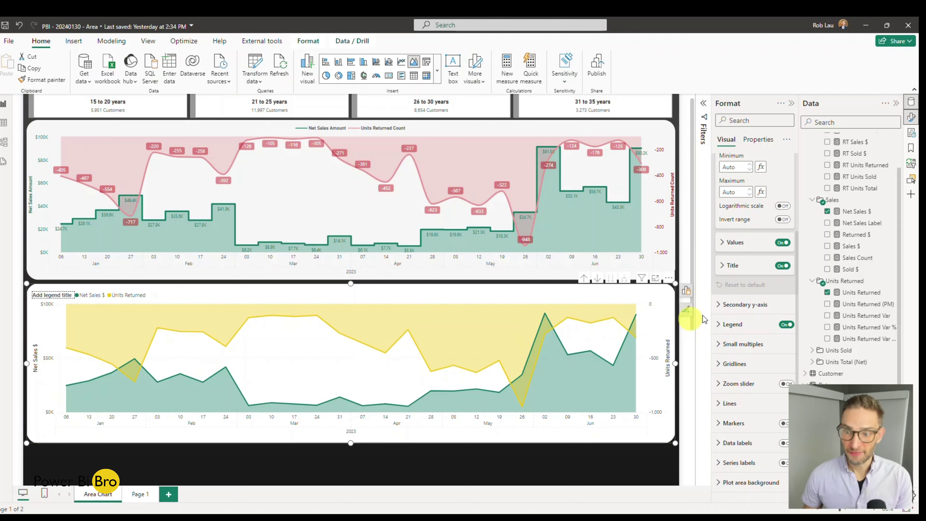
pyautogui.scroll(2, 737, 255)
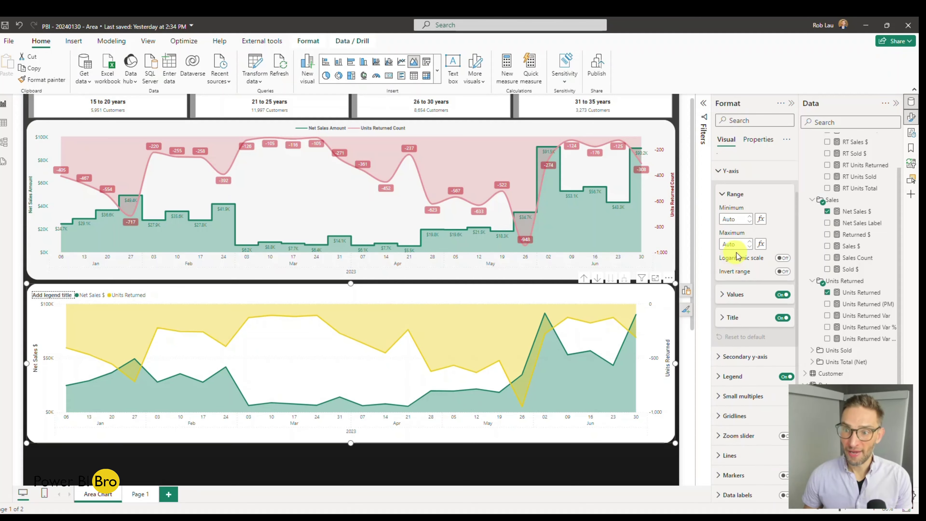
pyautogui.click(720, 295)
pyautogui.click(787, 323)
pyautogui.scroll(-2, 777, 358)
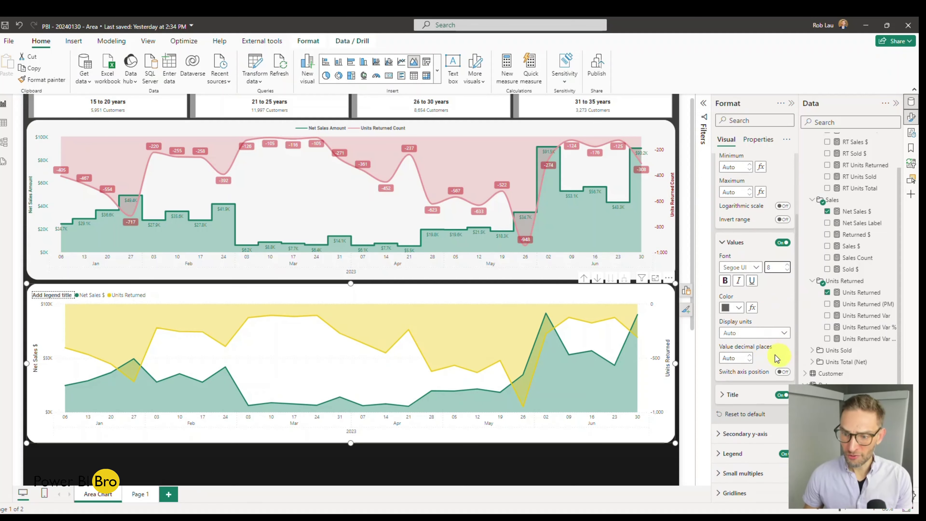
# Color the new chart's y-axis values theme green, and try bold on them.
pyautogui.click(738, 308)
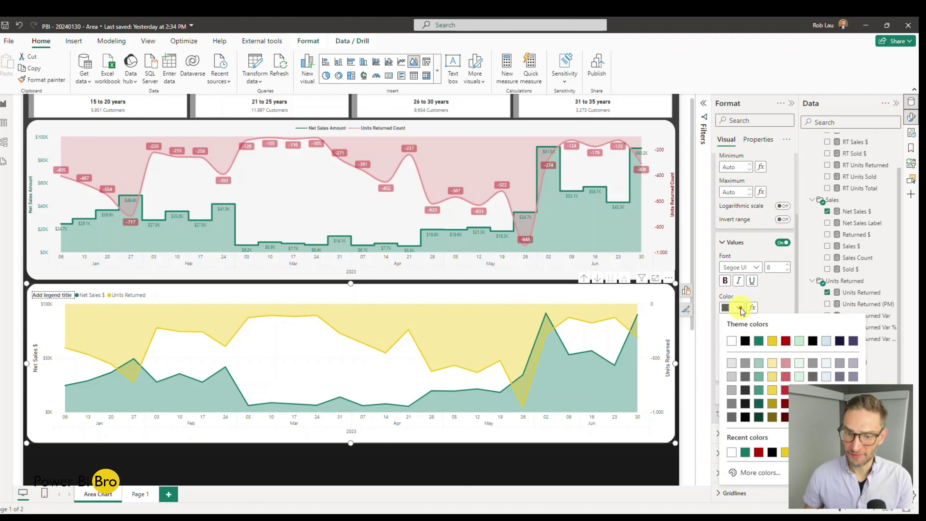
pyautogui.click(757, 343)
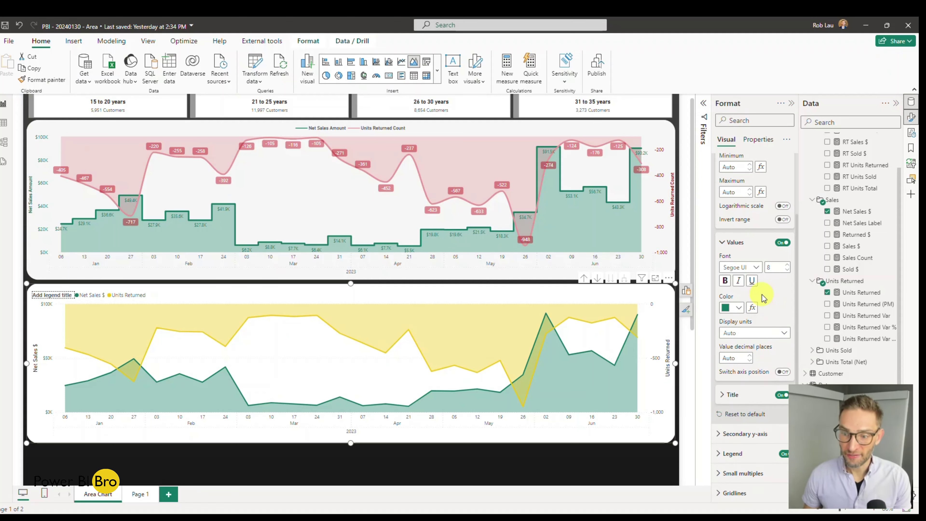
pyautogui.click(724, 281)
pyautogui.click(724, 281)
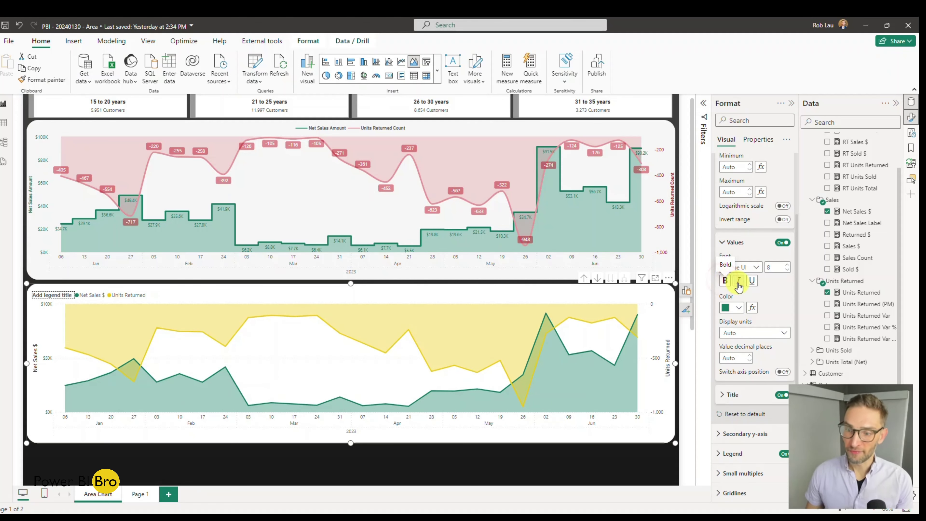
# Set the title text of the new chart's y-axis to Net Sales Amount.
pyautogui.scroll(-1, 750, 291)
pyautogui.scroll(-1, 750, 292)
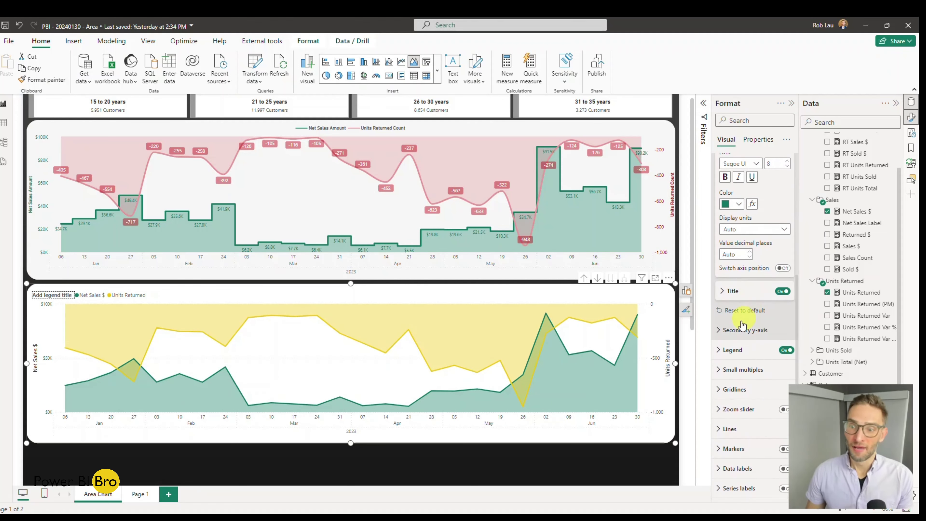
pyautogui.click(729, 291)
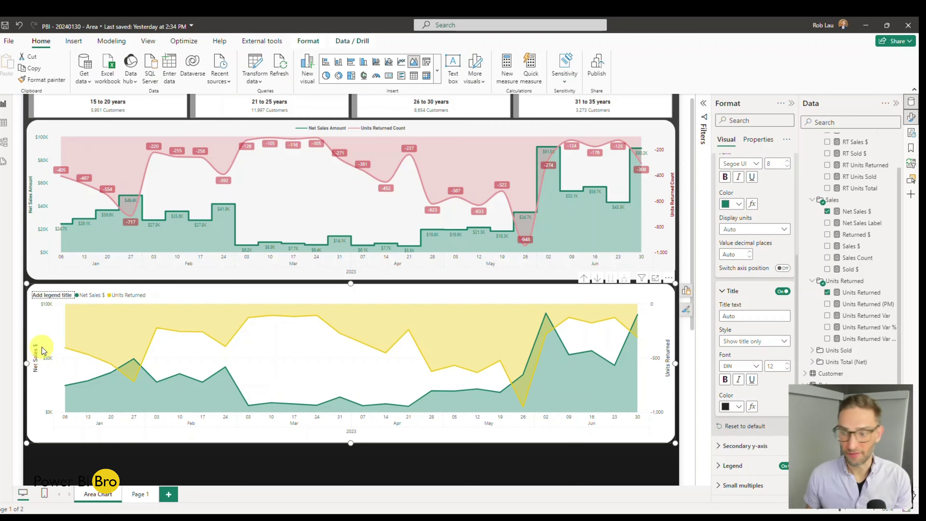
pyautogui.click(739, 316)
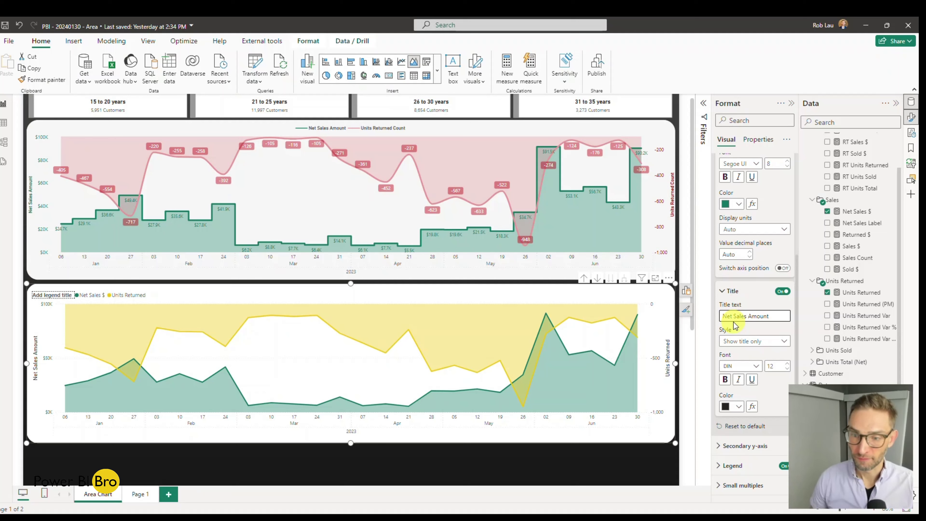
# Format the new chart's y-axis title in theme green, font size 10 and bold.
pyautogui.click(738, 406)
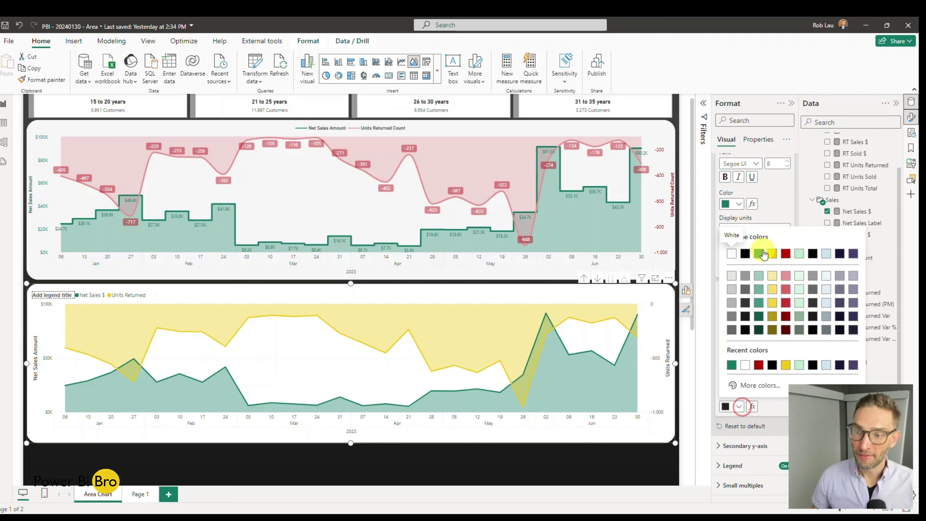
pyautogui.click(760, 252)
pyautogui.click(786, 368)
pyautogui.click(786, 368)
pyautogui.click(725, 379)
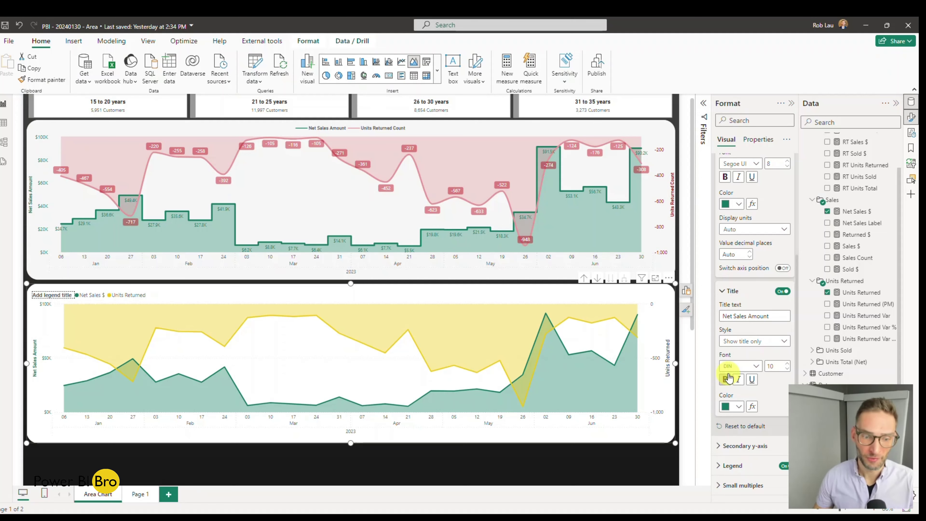
# Try different heights for the new chart and leave it slightly taller, with y-axis labels in $20K steps.
pyautogui.moveTo(350, 442); pyautogui.dragTo(350, 458)
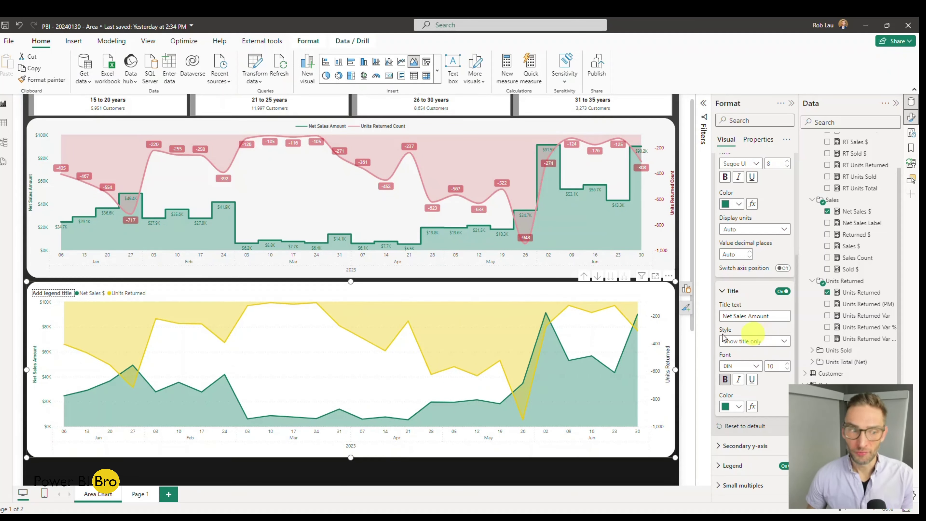
pyautogui.moveTo(329, 338)
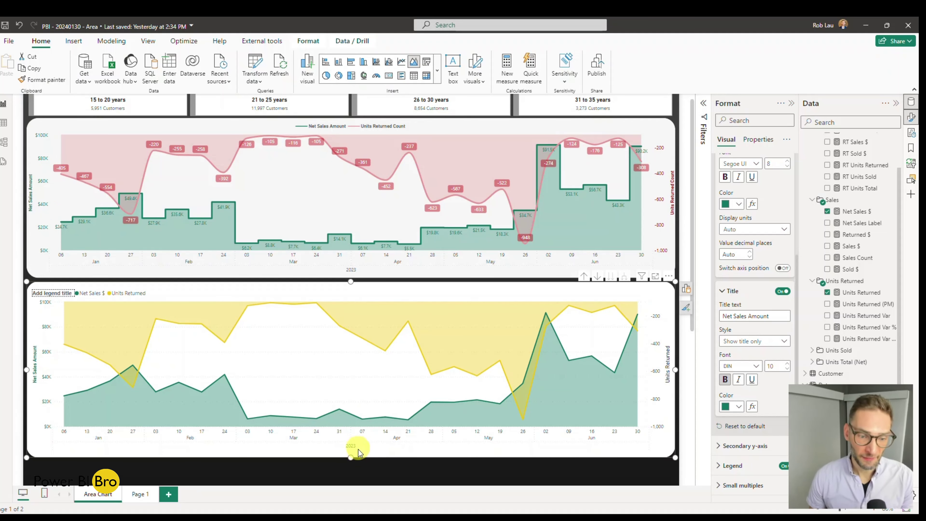
pyautogui.moveTo(351, 457); pyautogui.dragTo(351, 440)
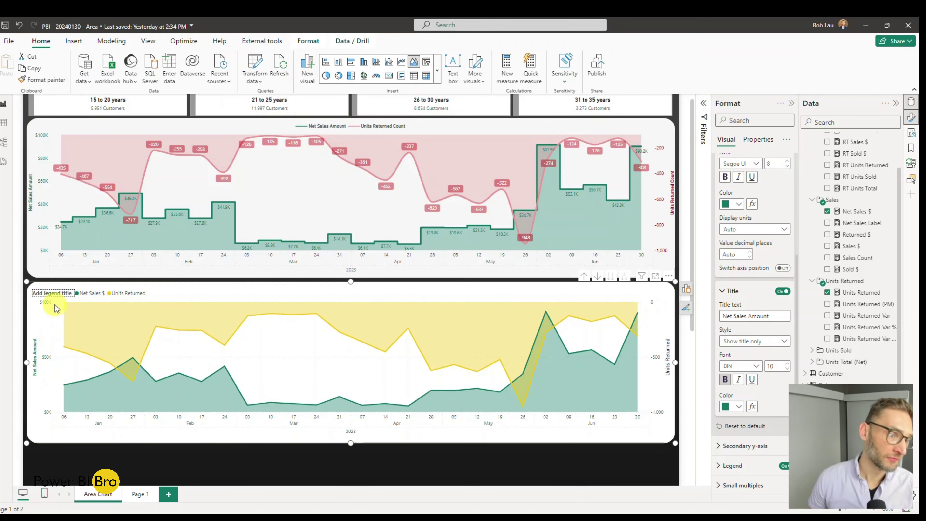
pyautogui.moveTo(58, 186)
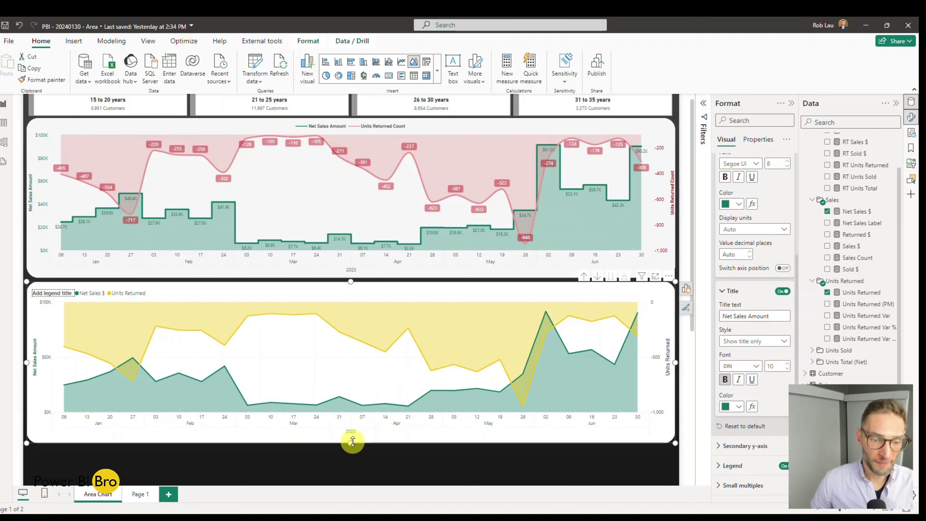
pyautogui.moveTo(352, 442); pyautogui.dragTo(351, 452)
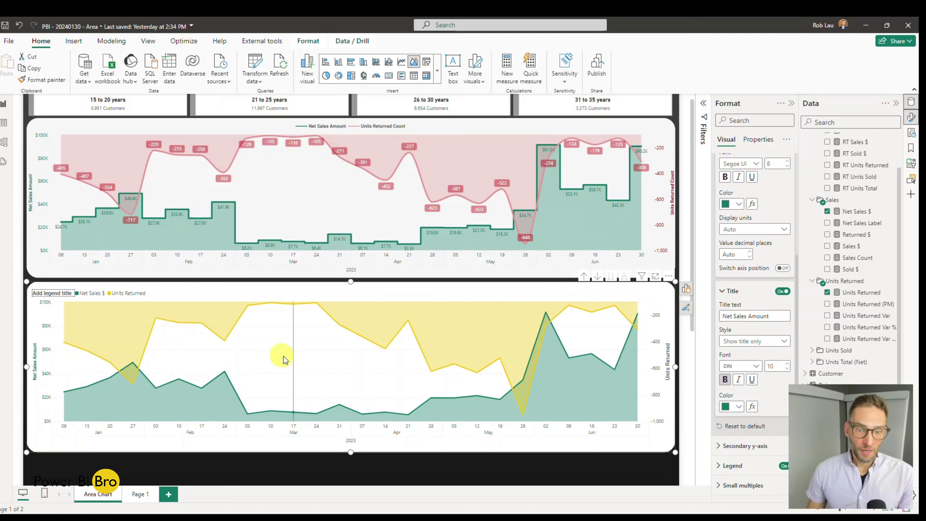
# Set the new chart's secondary y-axis values to font size 8 and theme red.
pyautogui.scroll(5, 732, 298)
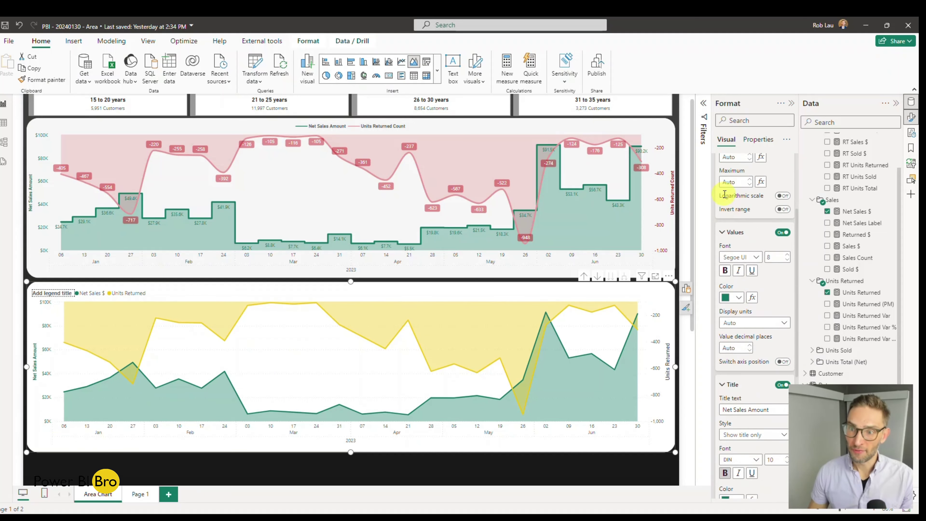
pyautogui.click(724, 225)
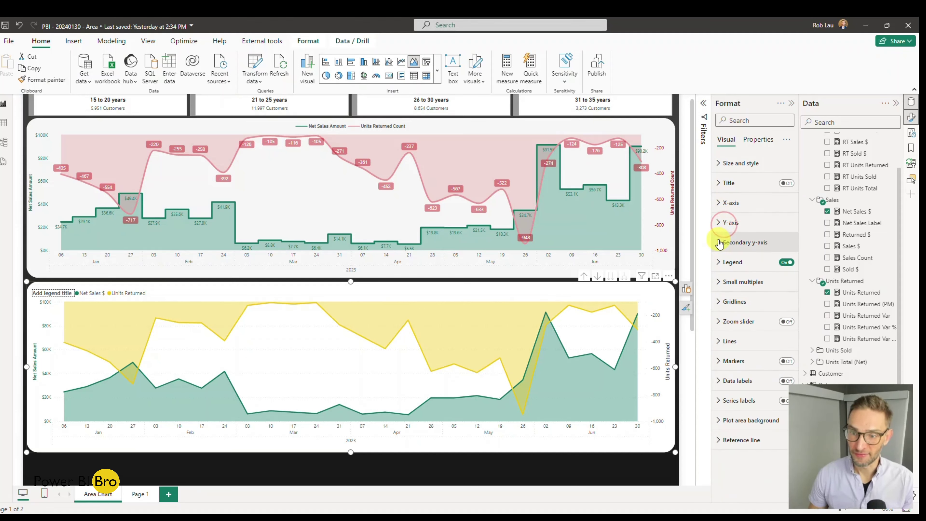
pyautogui.click(719, 243)
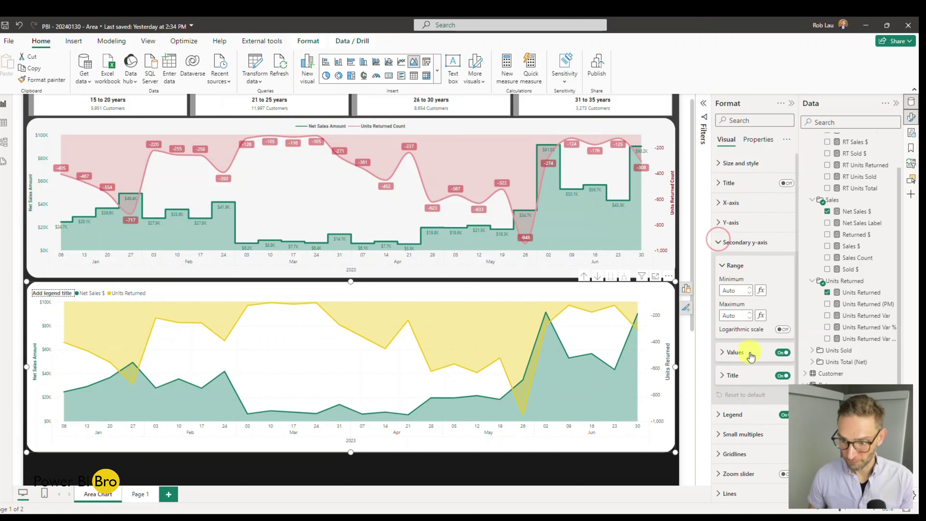
pyautogui.scroll(-2, 749, 352)
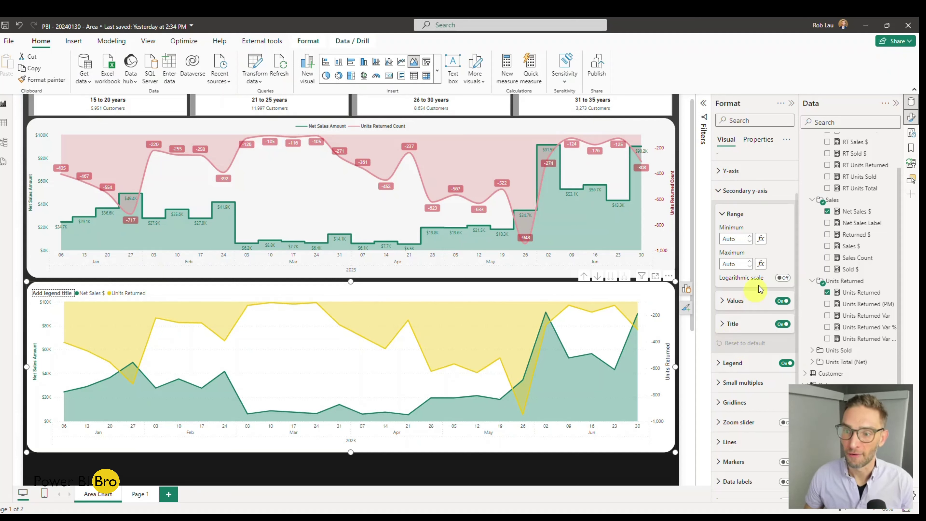
pyautogui.click(735, 302)
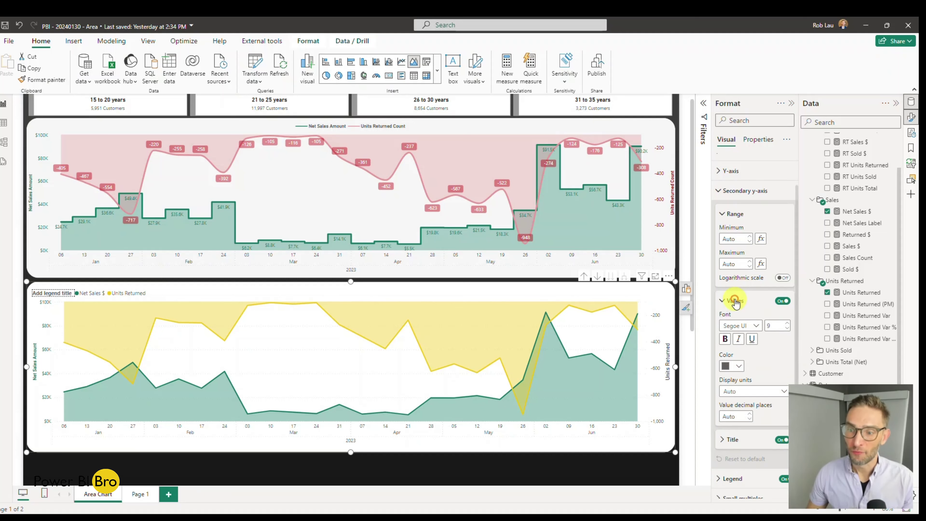
pyautogui.scroll(-2, 735, 303)
pyautogui.click(786, 277)
pyautogui.click(738, 314)
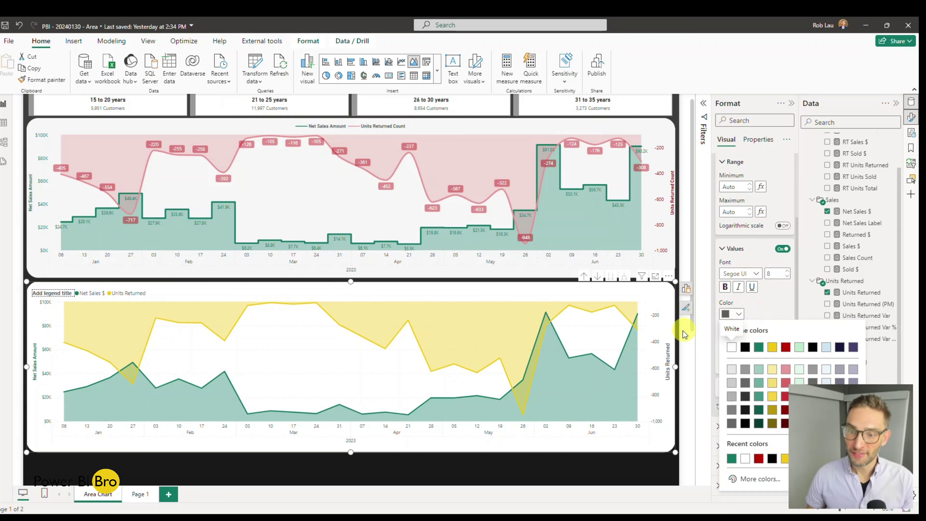
pyautogui.click(786, 348)
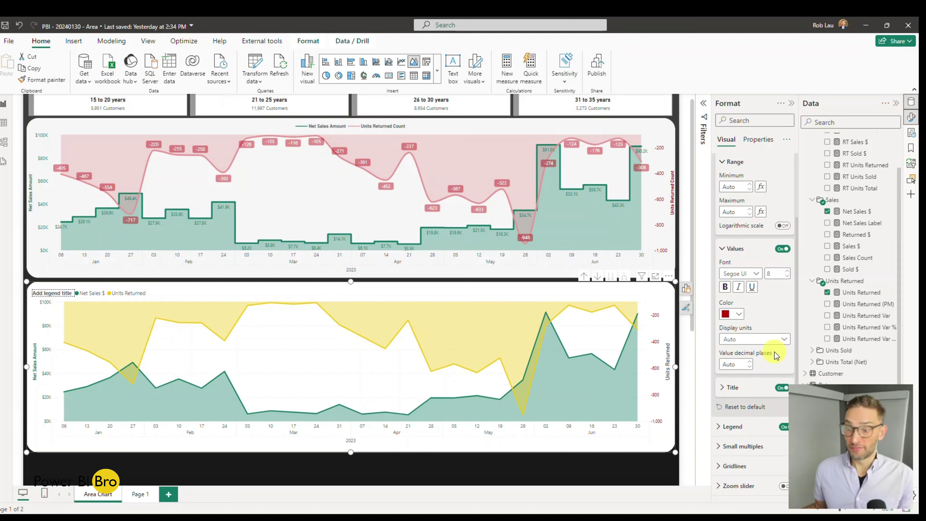
# Format the new chart's secondary y-axis title in theme red, font size 10 and bold.
pyautogui.scroll(-2, 751, 356)
pyautogui.click(721, 335)
pyautogui.scroll(-2, 761, 380)
pyautogui.click(731, 399)
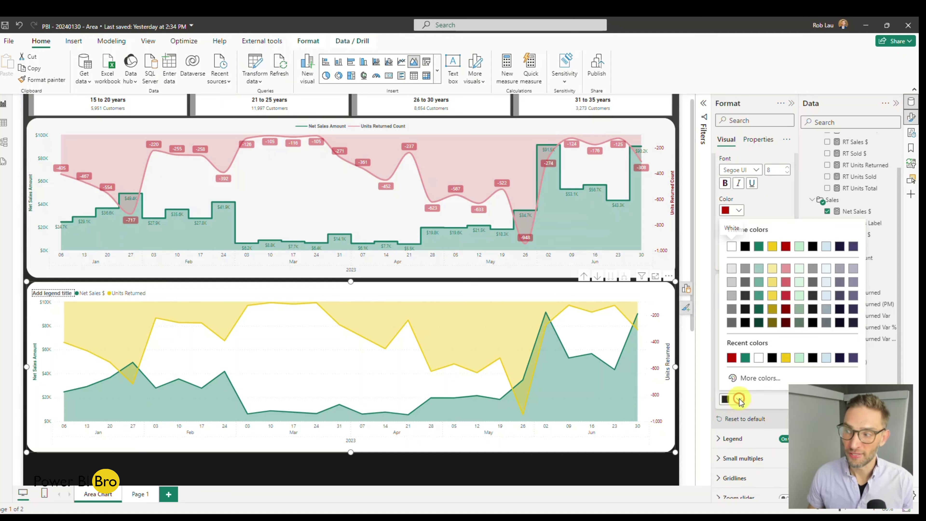
pyautogui.click(786, 247)
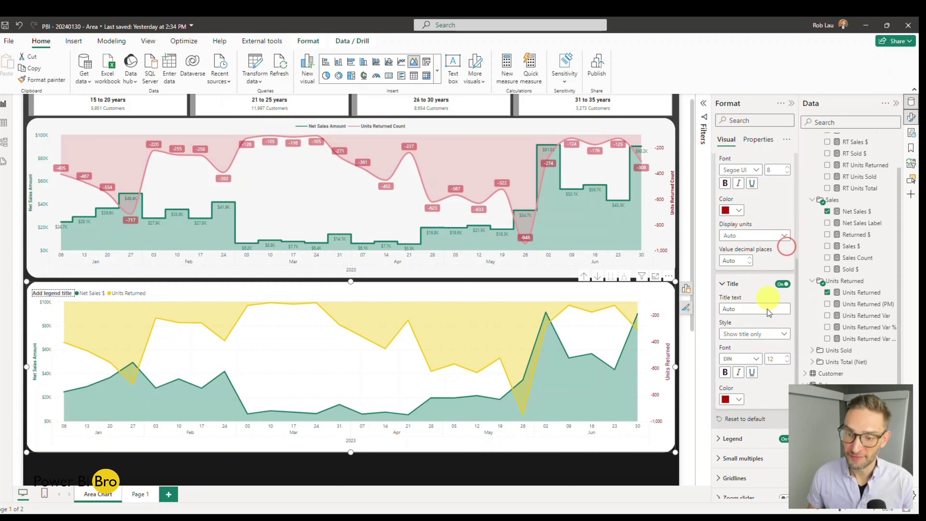
pyautogui.click(787, 362)
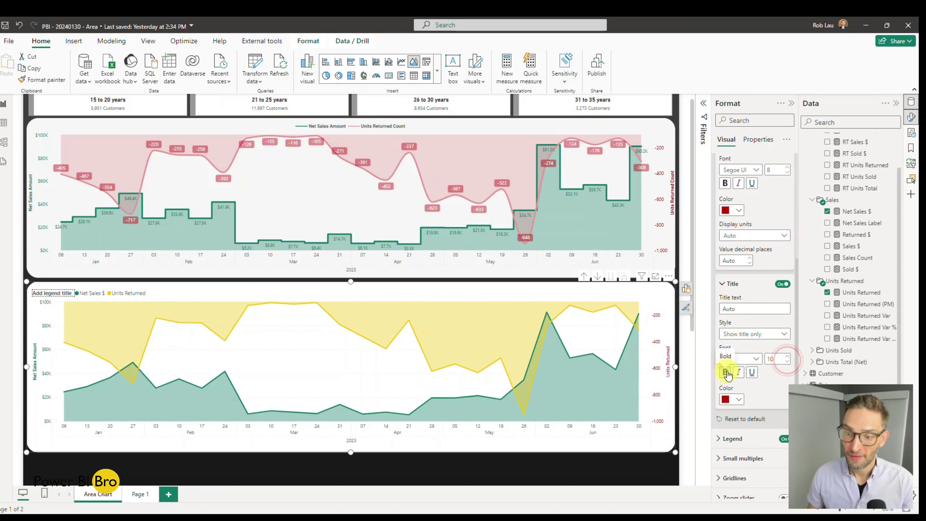
pyautogui.click(725, 372)
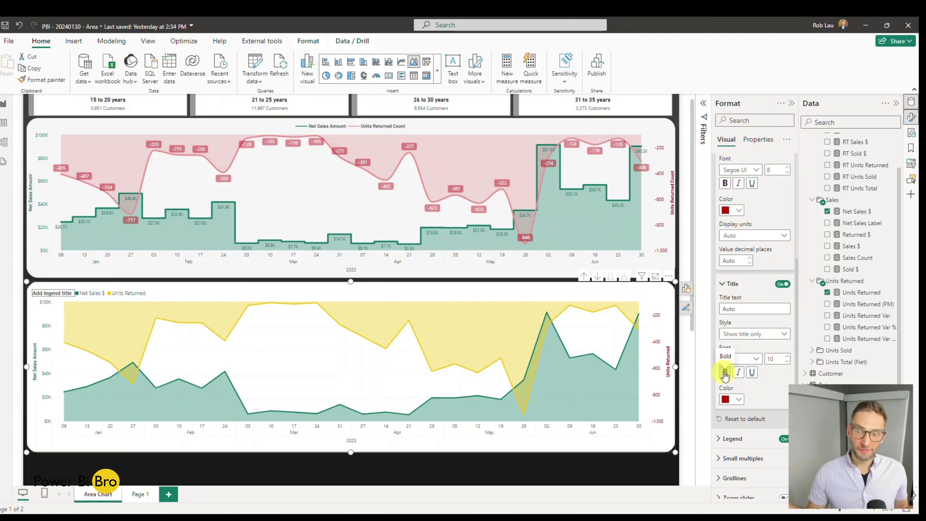
pyautogui.scroll(5, 722, 200)
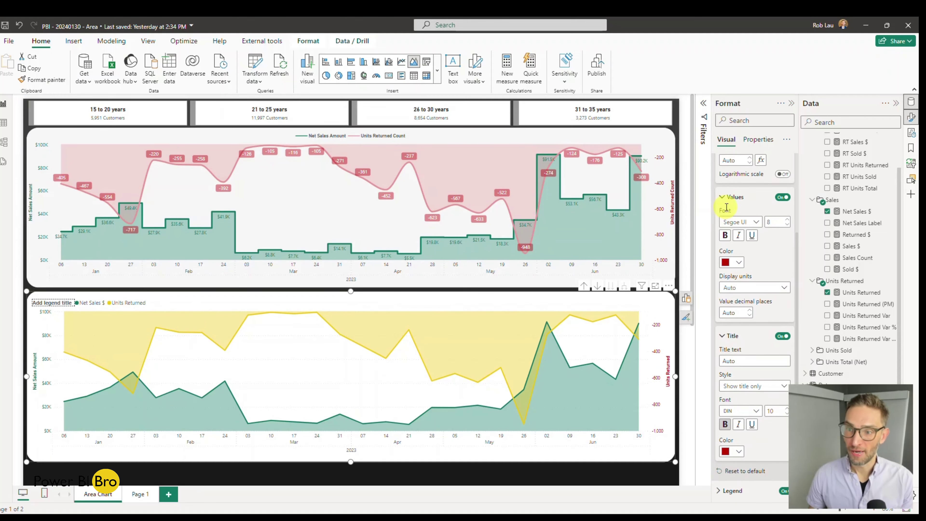
pyautogui.click(721, 197)
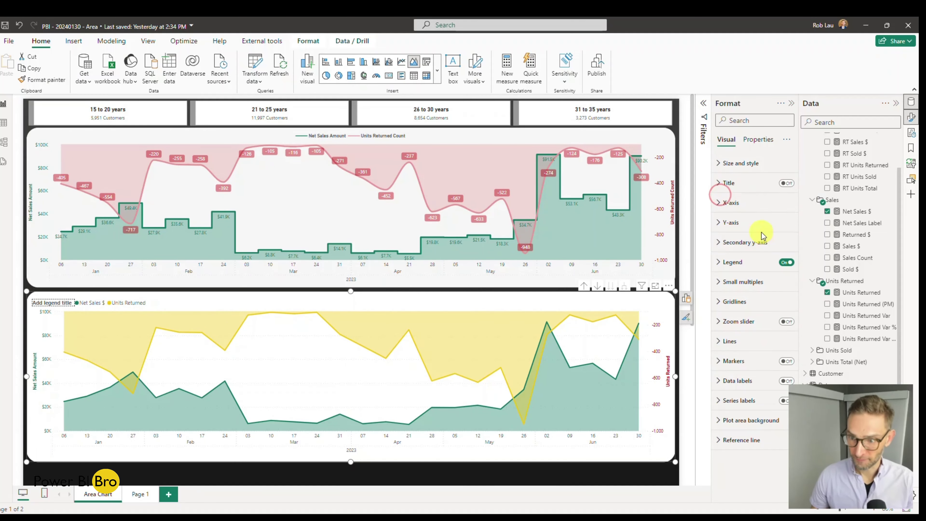
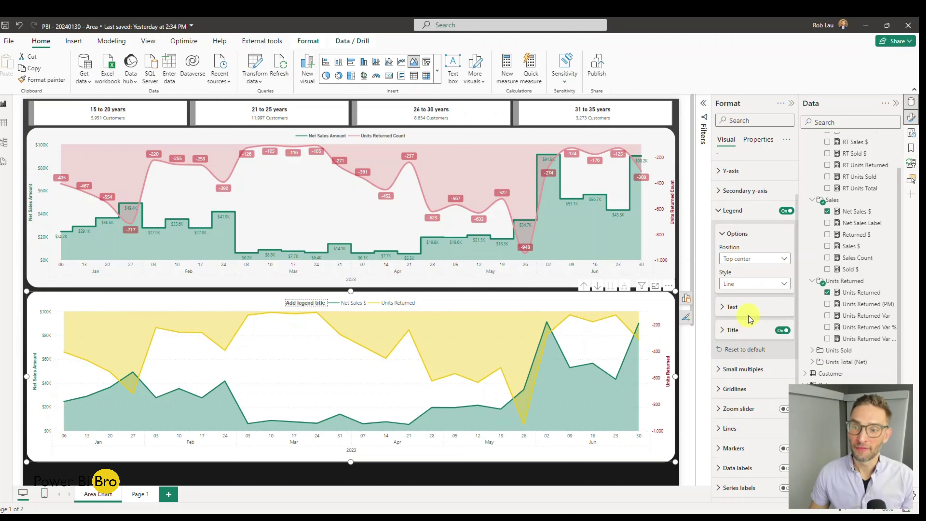
# Make the new chart's legend text bold and change its font to DIN.
pyautogui.click(736, 310)
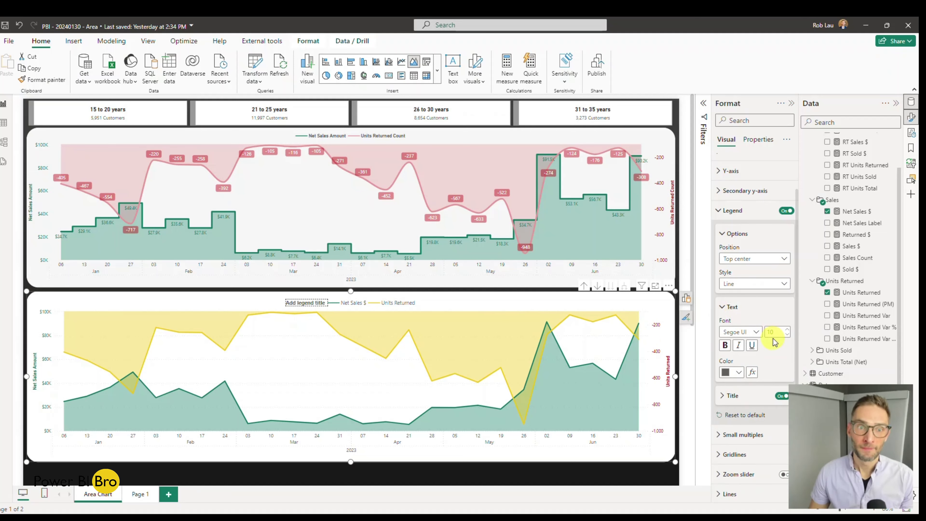
pyautogui.click(727, 347)
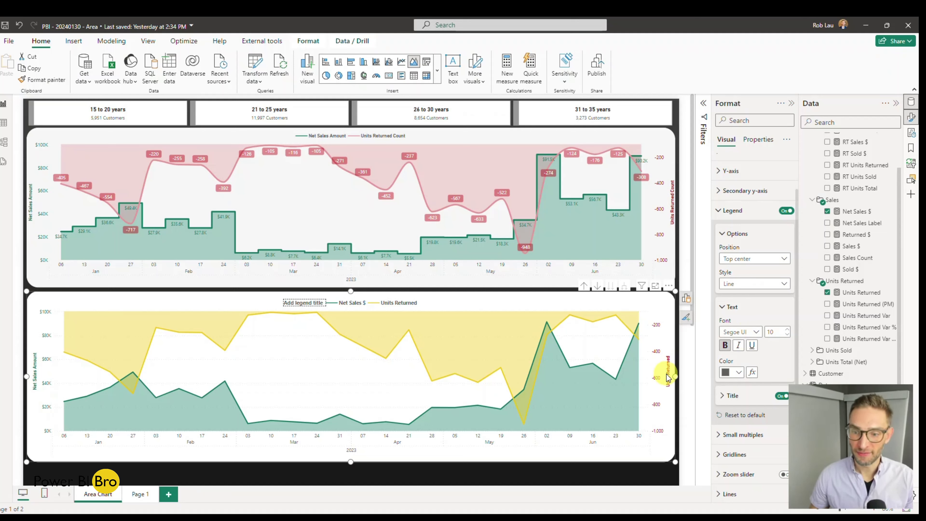
pyautogui.click(756, 332)
pyautogui.click(727, 369)
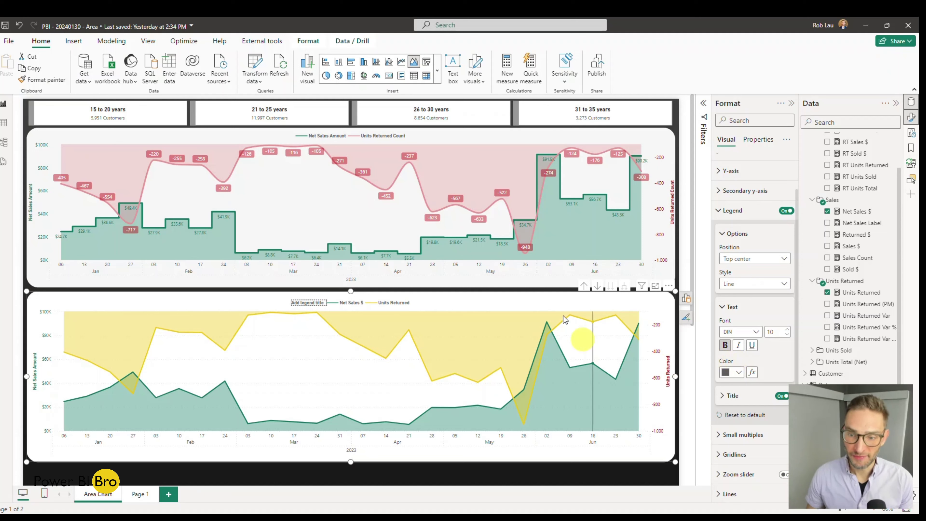
pyautogui.moveTo(168, 343)
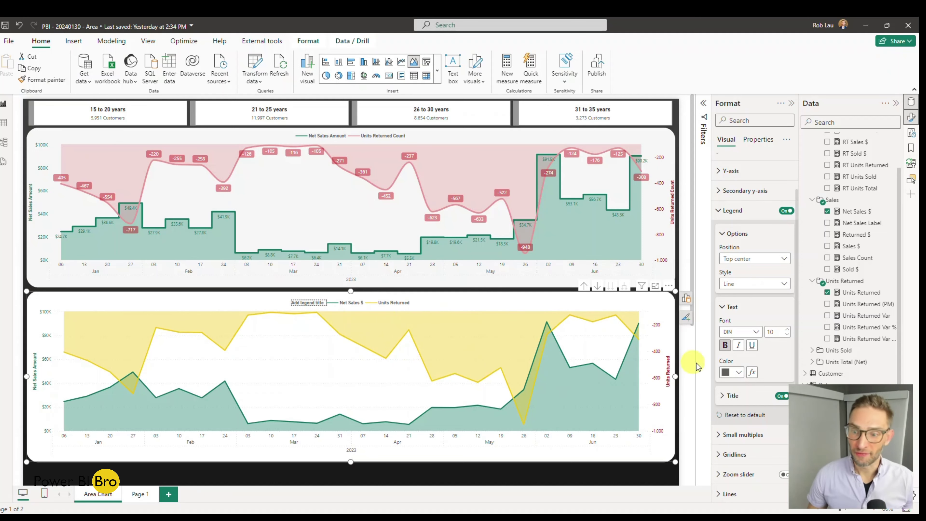
# Try some placeholder text as the new chart's legend title, and turn the legend title off.
pyautogui.click(729, 395)
pyautogui.click(734, 369)
pyautogui.write('PUt h')
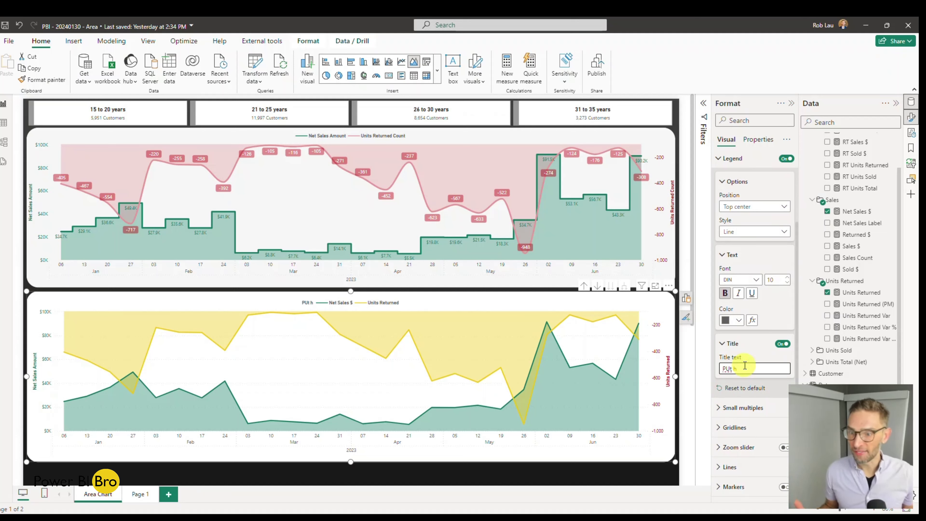
pyautogui.press('BackSpace')
pyautogui.press('BackSpace')
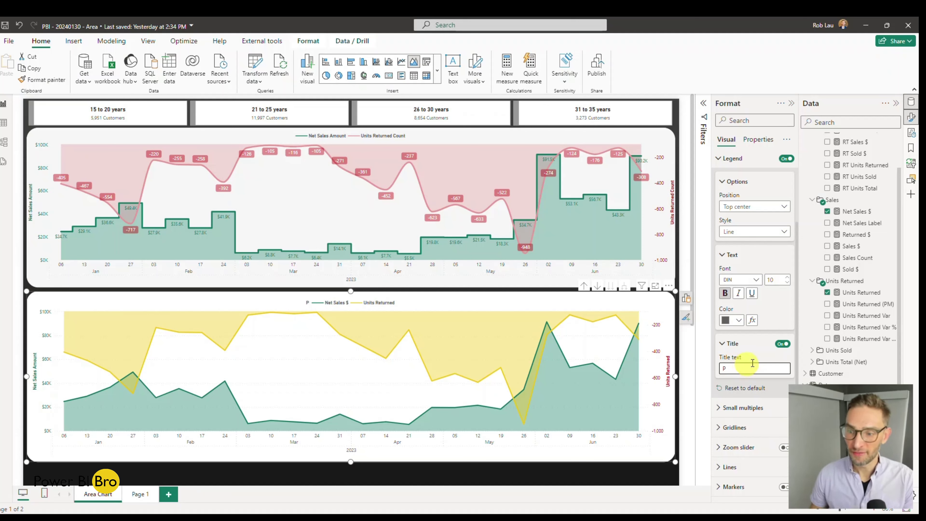
pyautogui.click(781, 344)
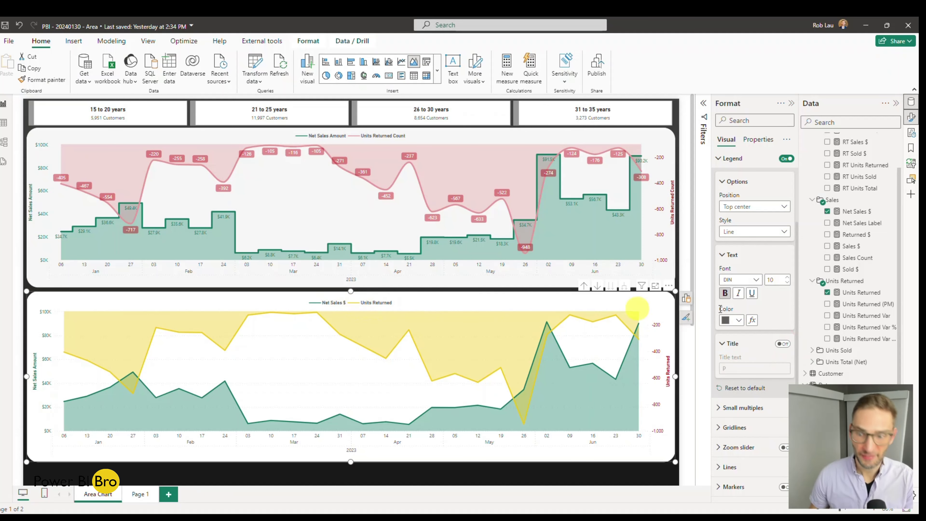
pyautogui.scroll(-1, 743, 332)
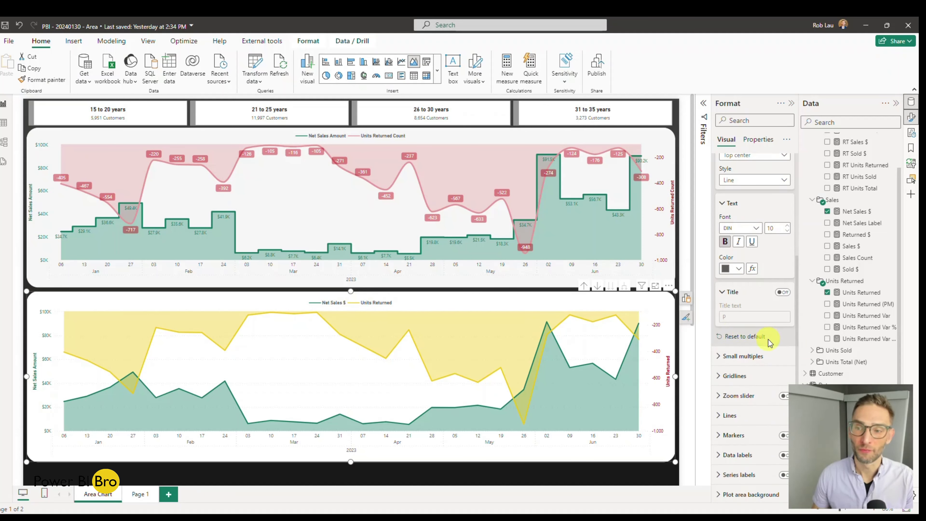
pyautogui.scroll(1, 769, 341)
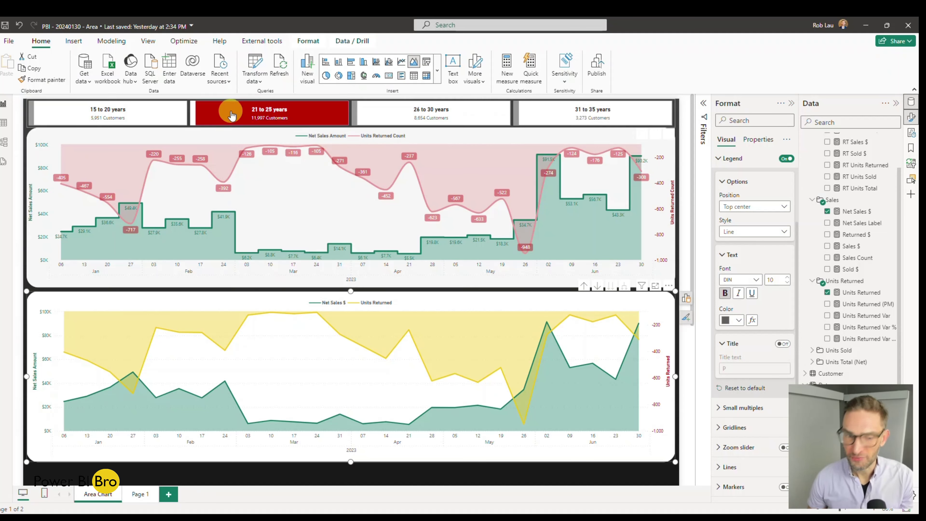
# Rename the new chart's y-axis field as Net Sales Amount for this visual only.
pyautogui.click(685, 300)
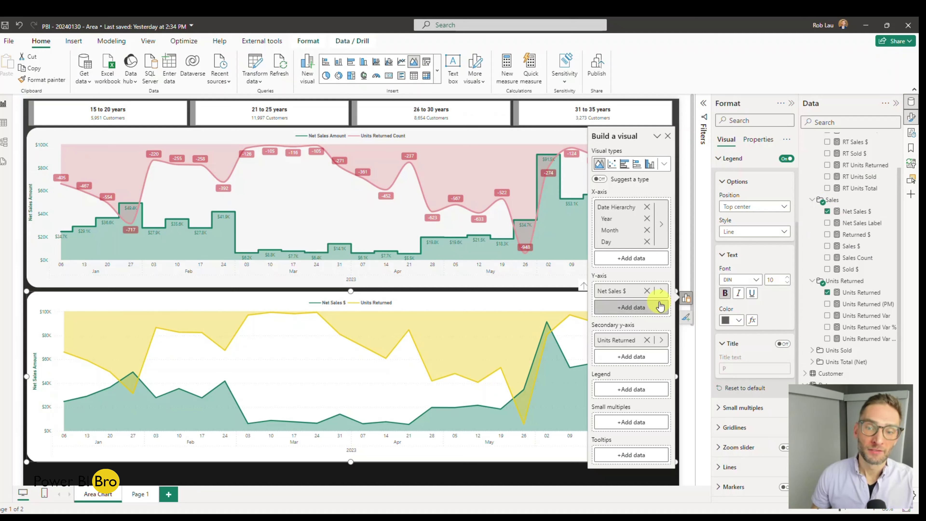
pyautogui.doubleClick(628, 291)
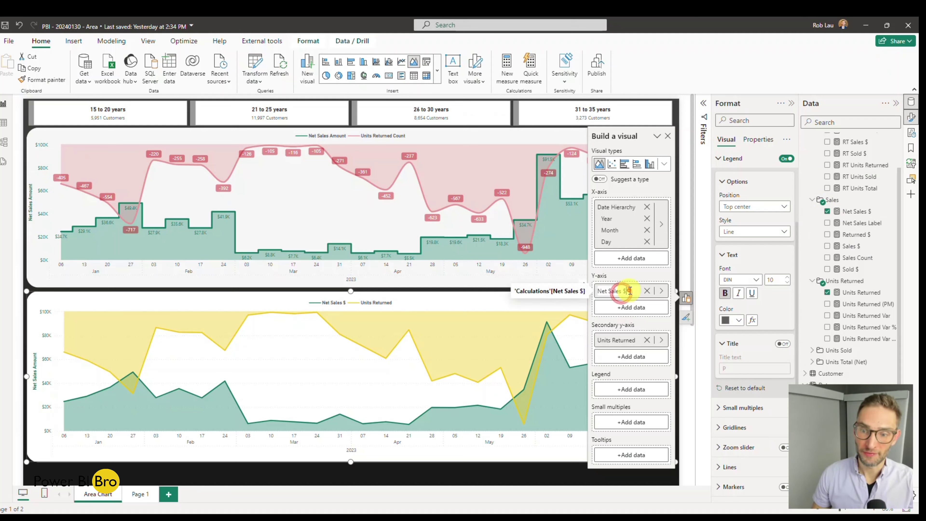
pyautogui.press('BackSpace')
pyautogui.write('Anount')
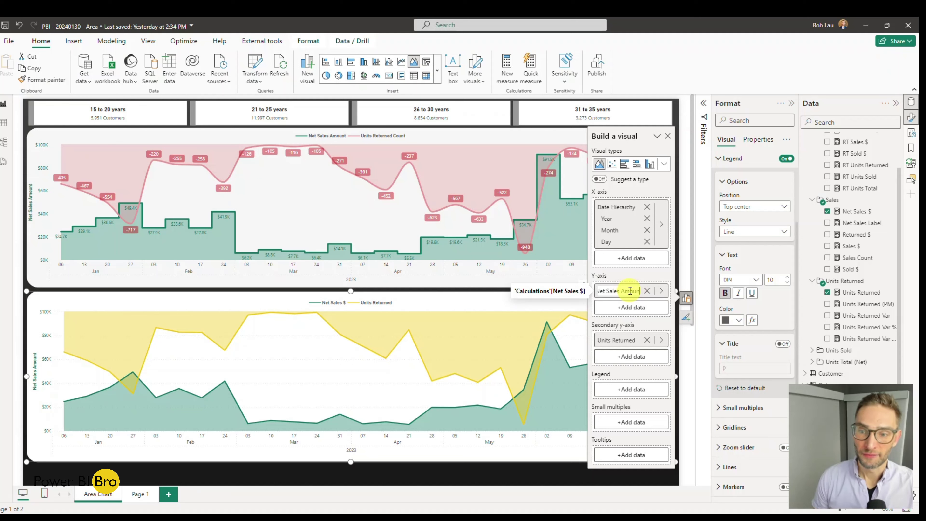
pyautogui.press('Return')
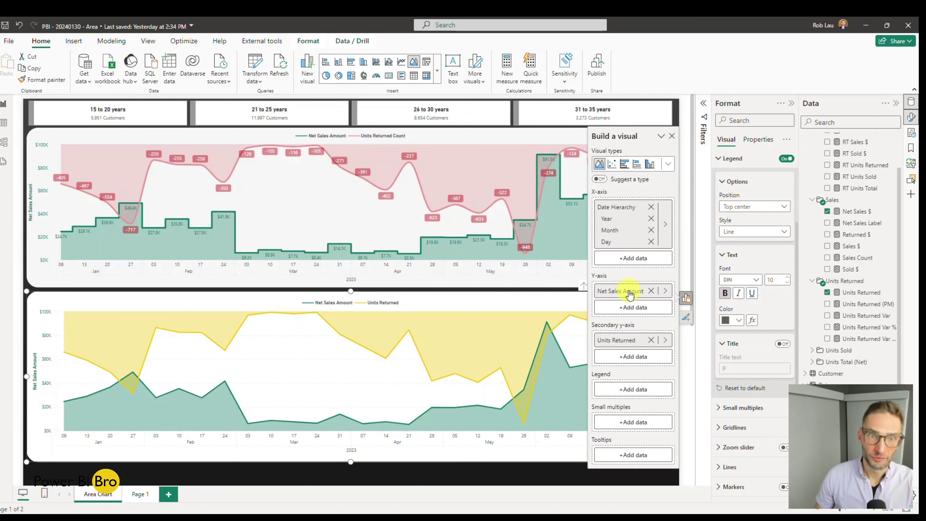
# Rename the new chart's secondary y-axis field as Units Returned Count for this visual, and deselect the chart.
pyautogui.doubleClick(630, 340)
pyautogui.click(640, 340)
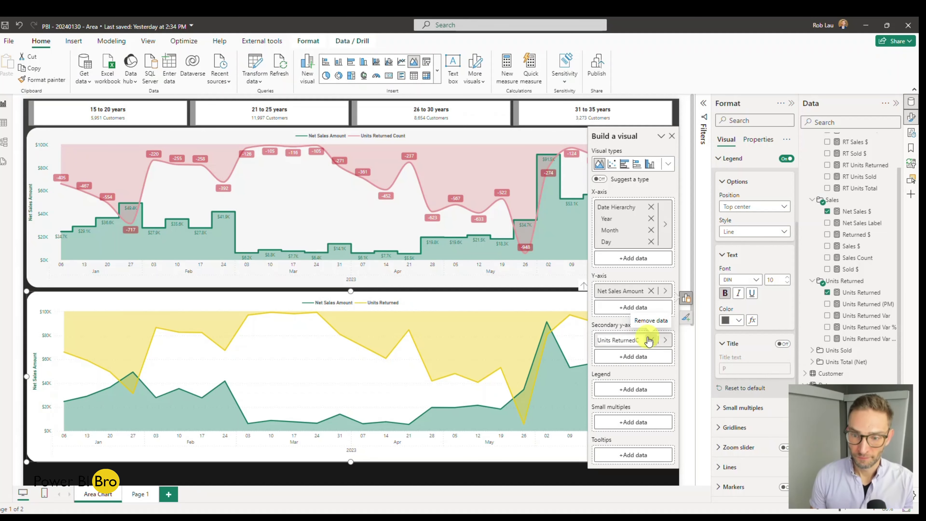
pyautogui.write('Count')
pyautogui.press('Return')
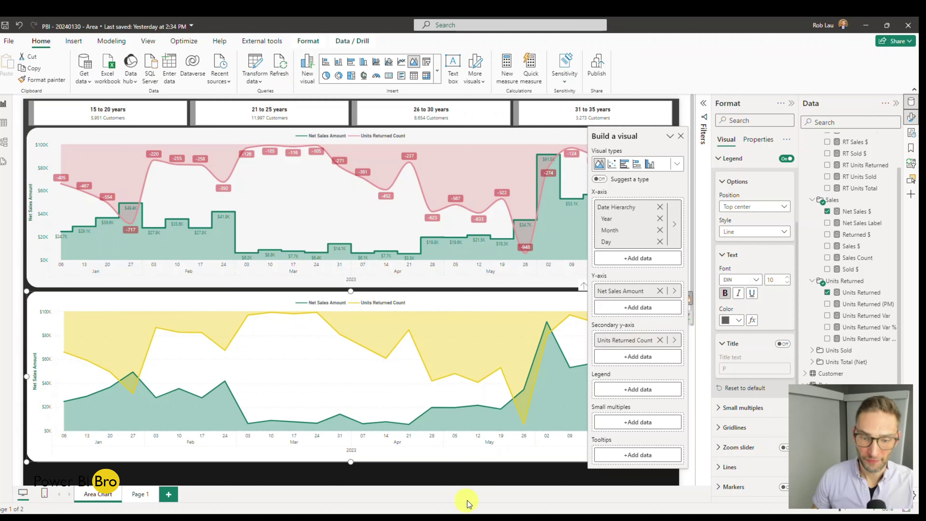
pyautogui.click(483, 475)
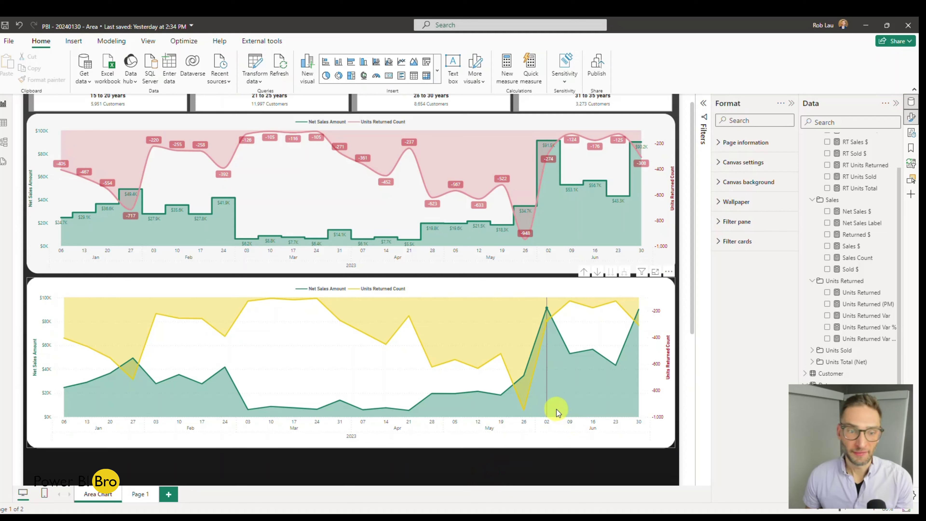
pyautogui.scroll(1, 501, 363)
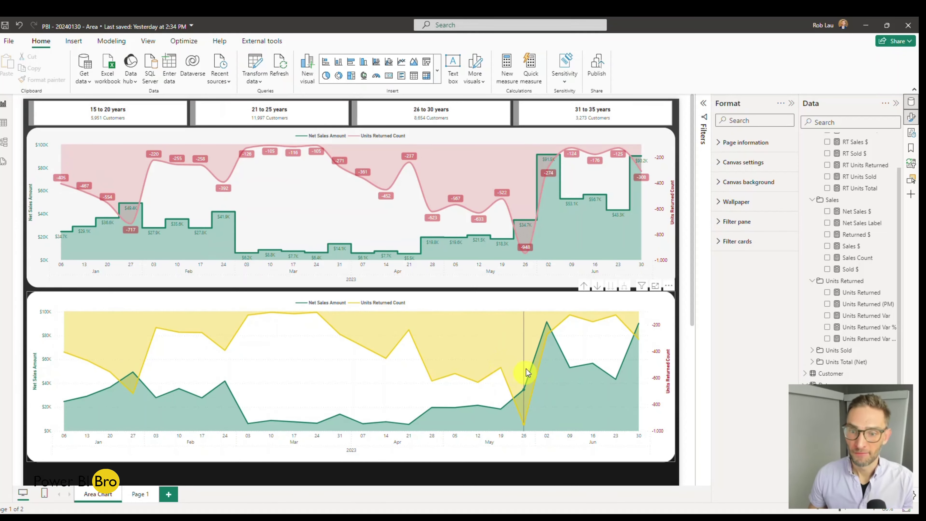
# Try the zoom slider on the new chart's y-axis and secondary y-axis, and turn the slider off.
pyautogui.click(487, 302)
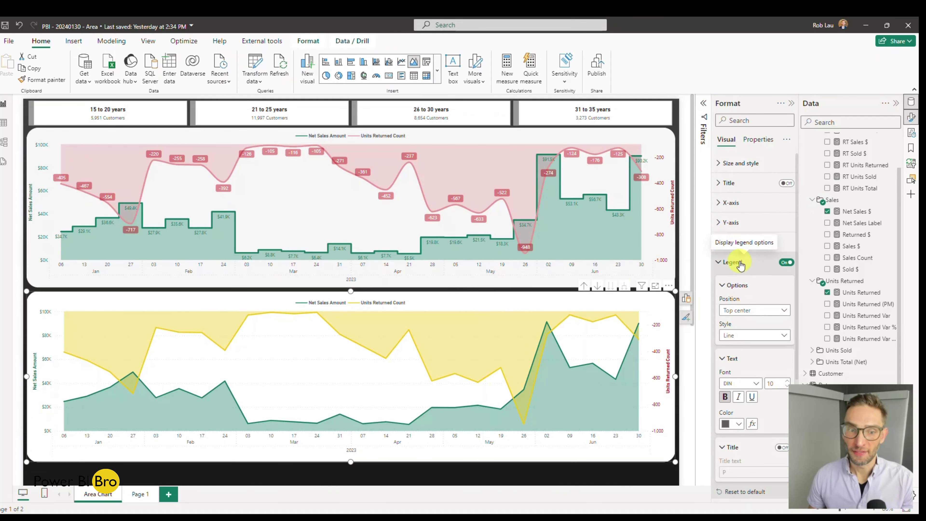
pyautogui.scroll(-2, 740, 263)
pyautogui.click(727, 215)
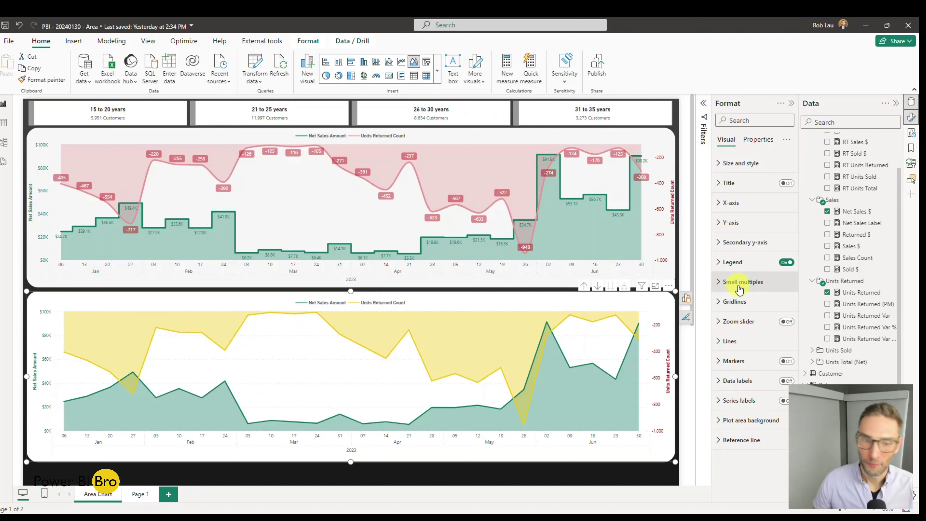
pyautogui.click(733, 321)
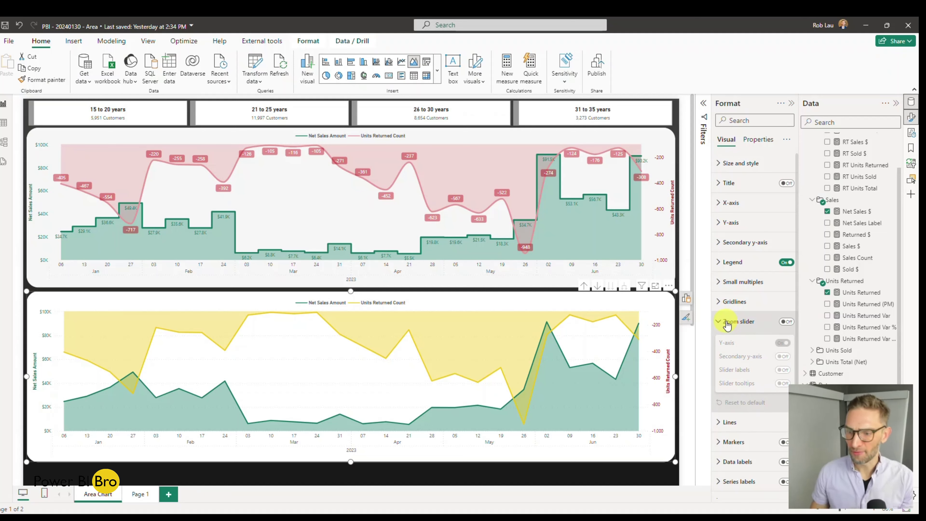
pyautogui.click(786, 322)
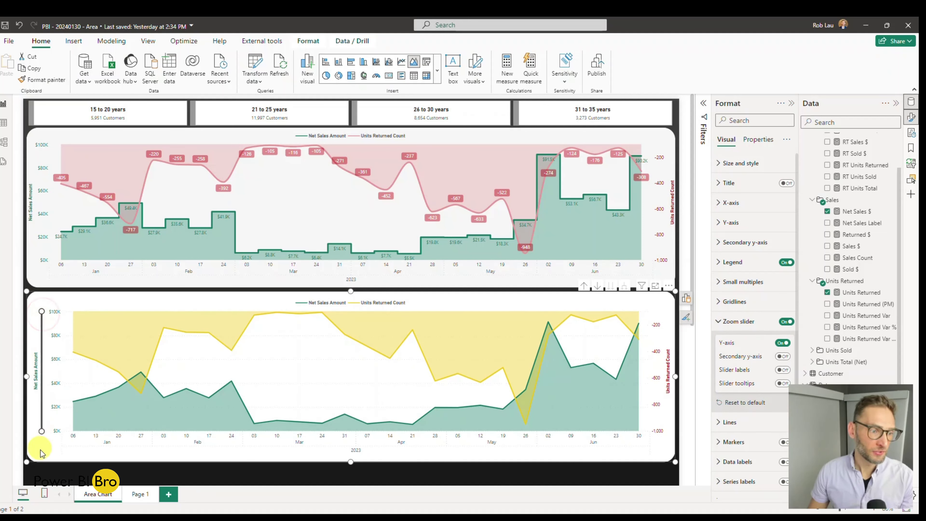
pyautogui.moveTo(41, 431)
pyautogui.mouseDown()
pyautogui.moveTo(41, 383)
pyautogui.moveTo(46, 434)
pyautogui.mouseUp()
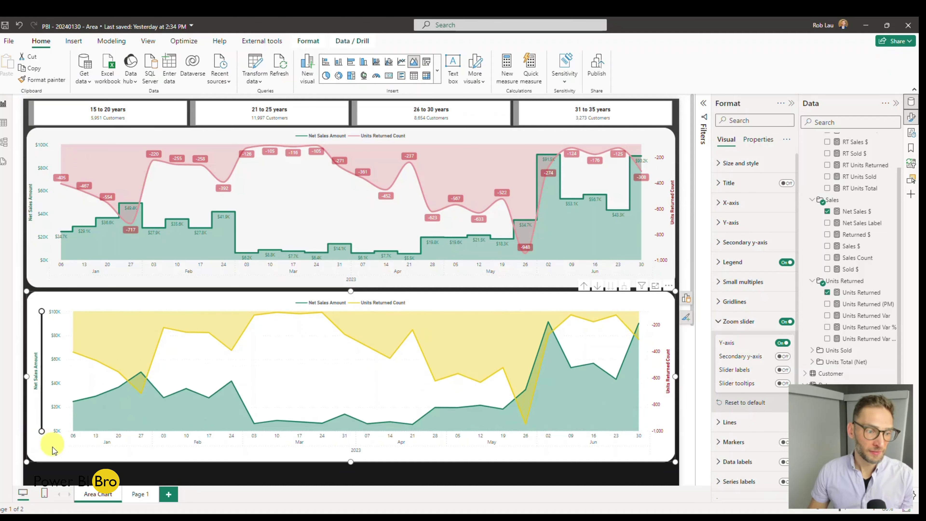
pyautogui.click(782, 357)
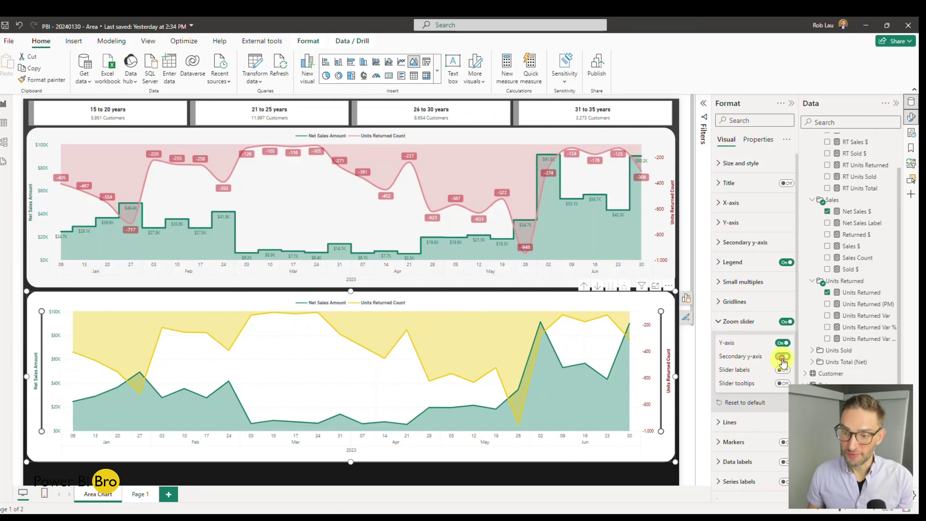
pyautogui.click(782, 357)
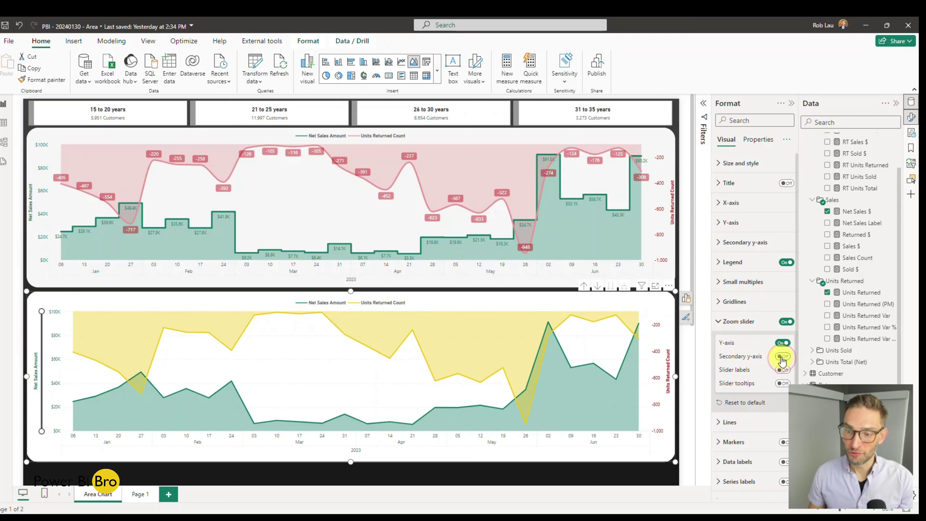
pyautogui.click(781, 345)
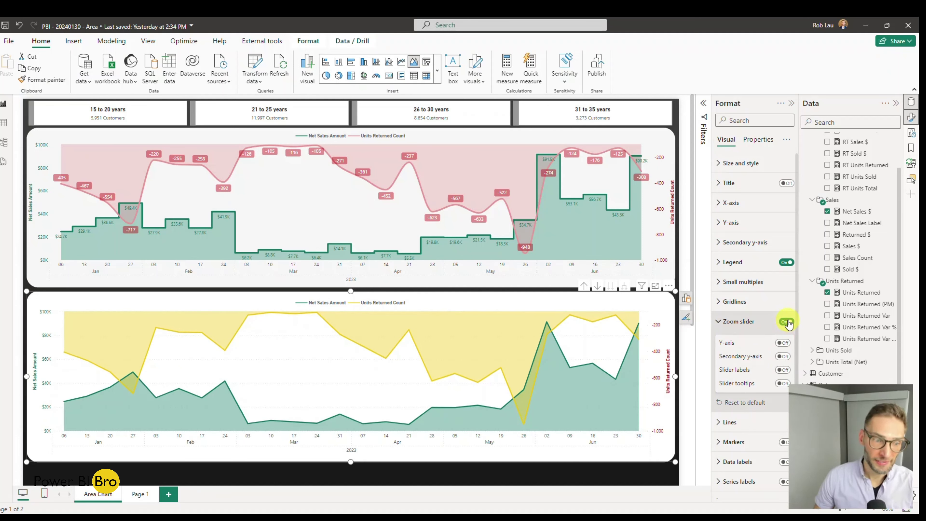
pyautogui.click(786, 321)
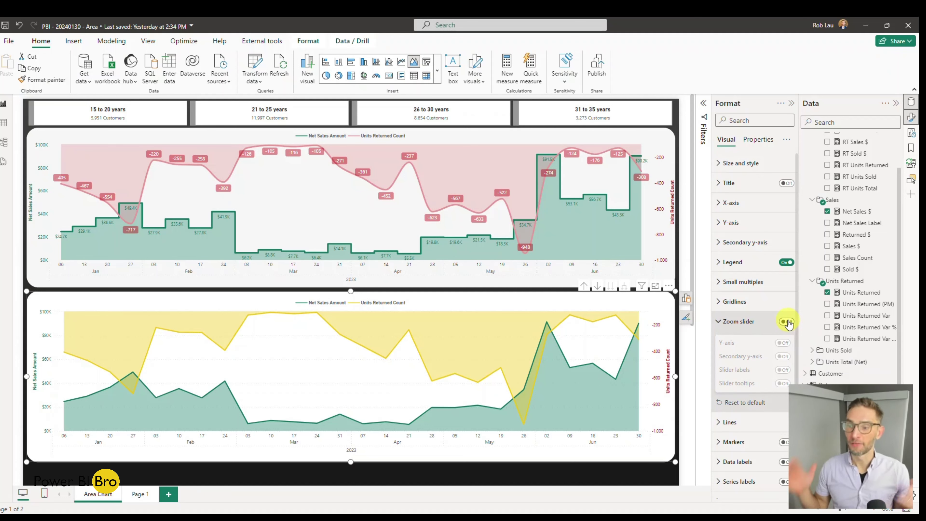
pyautogui.click(726, 321)
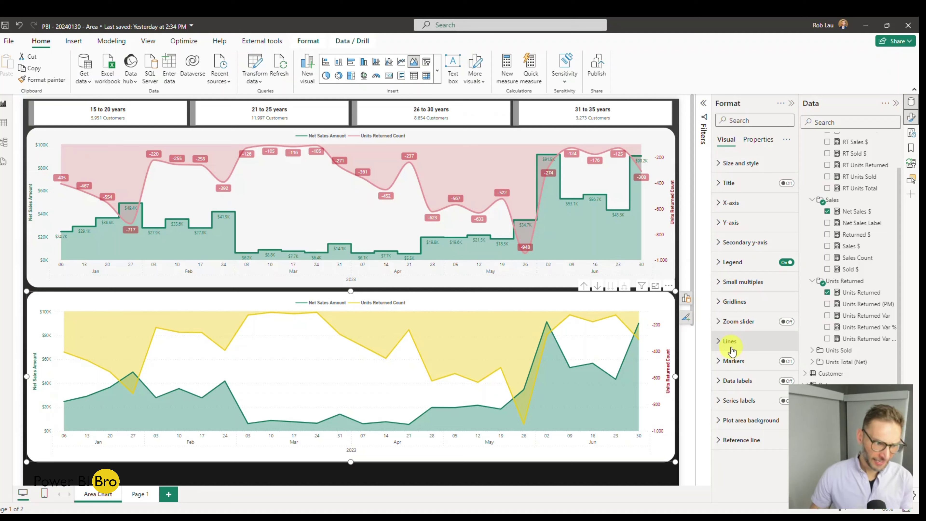
# Try a dark red color on the new chart's horizontal gridlines, and turn the horizontal gridlines off.
pyautogui.moveTo(364, 399)
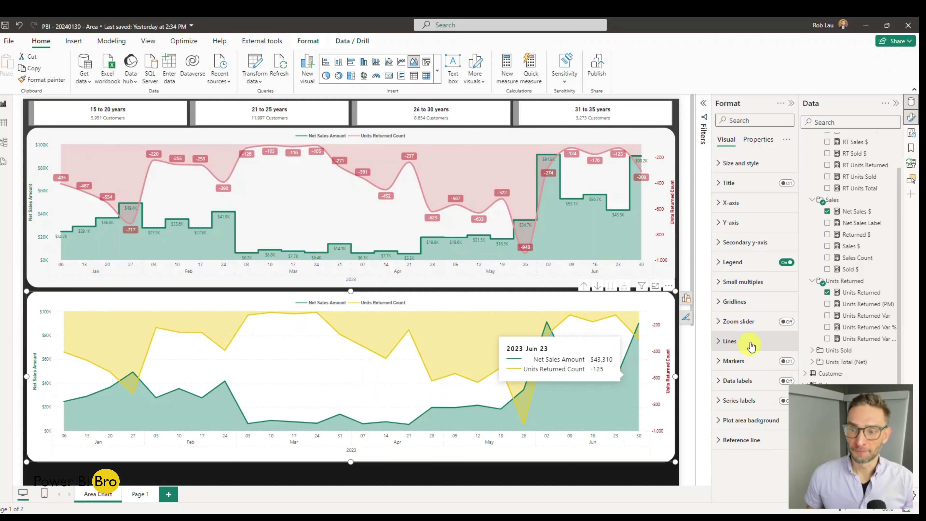
pyautogui.click(732, 303)
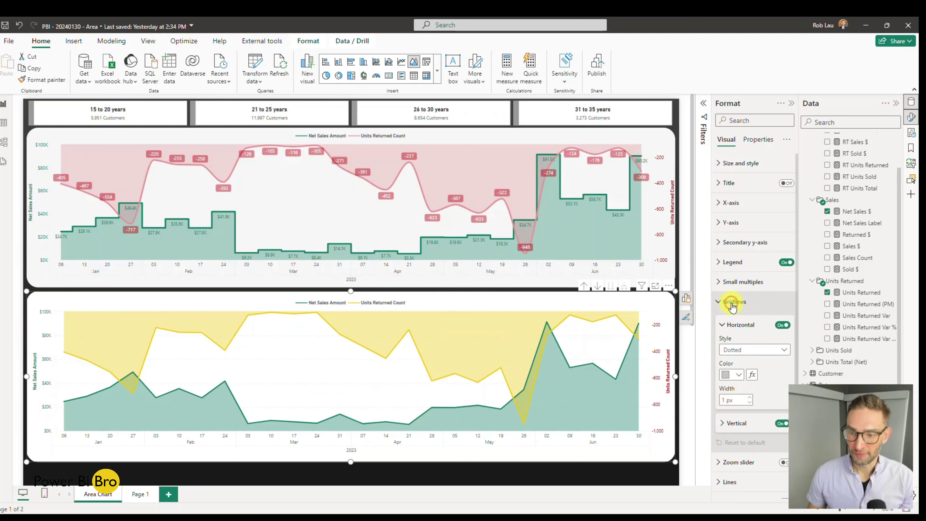
pyautogui.click(739, 375)
pyautogui.click(786, 226)
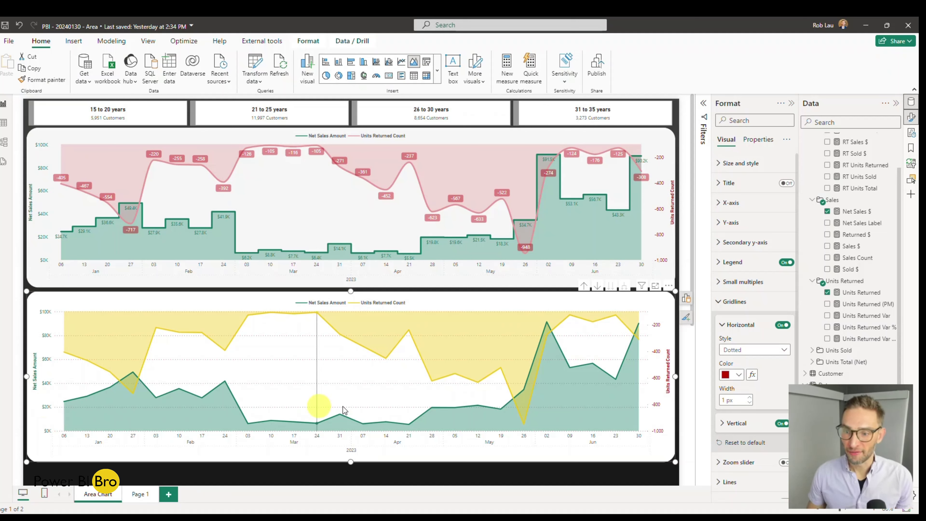
pyautogui.click(783, 325)
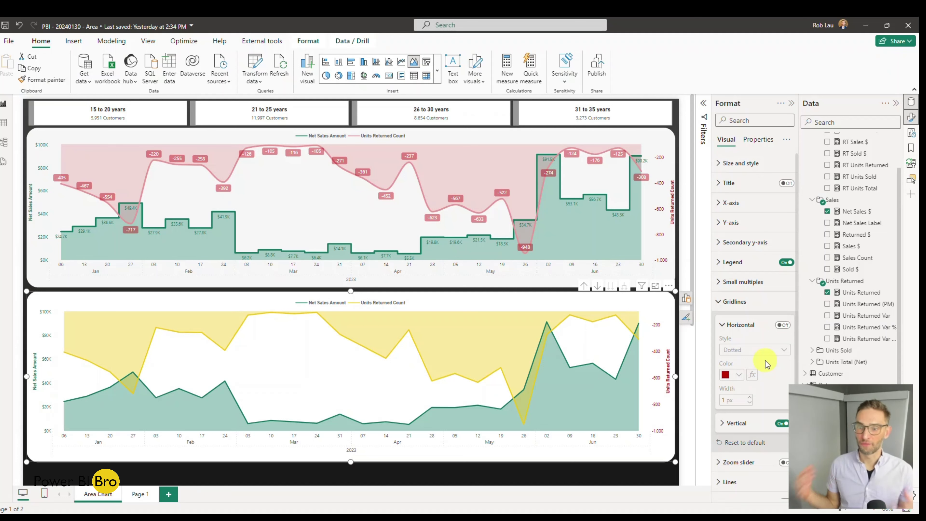
pyautogui.click(725, 302)
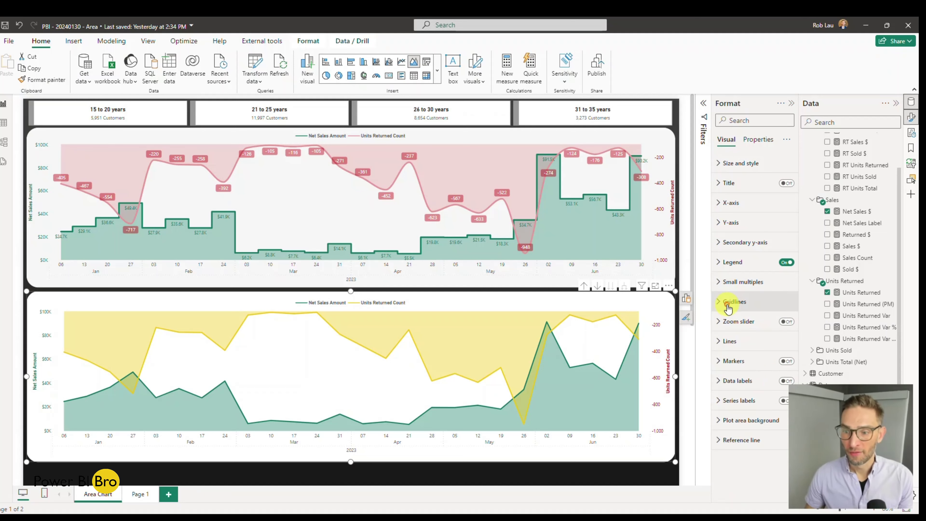
# Set the stroke width of the Net Sales Amount line in the new chart to 4 px.
pyautogui.click(732, 342)
pyautogui.scroll(-5, 731, 337)
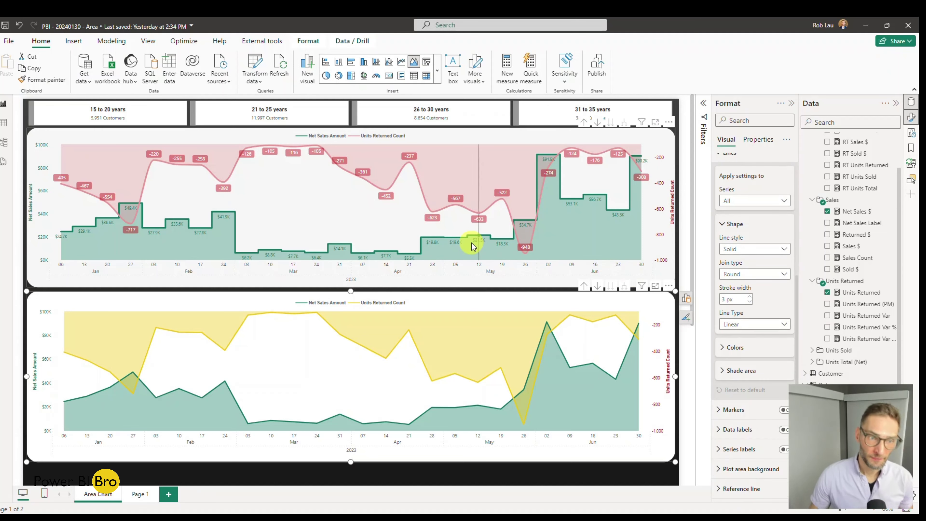
pyautogui.moveTo(471, 243)
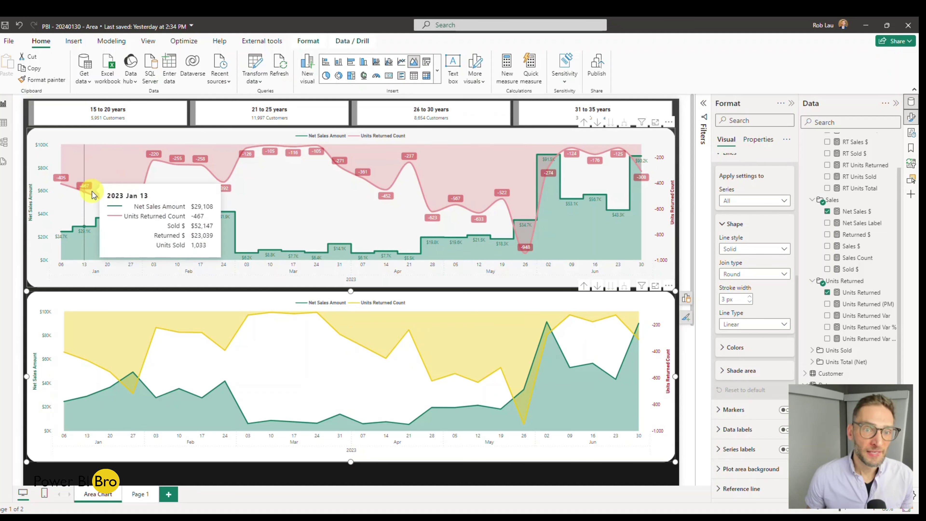
pyautogui.moveTo(99, 207)
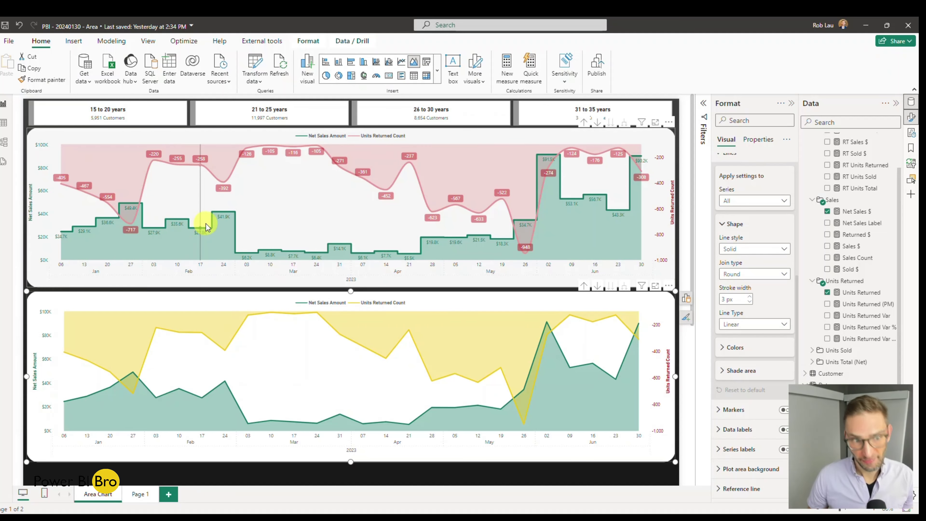
pyautogui.moveTo(312, 248)
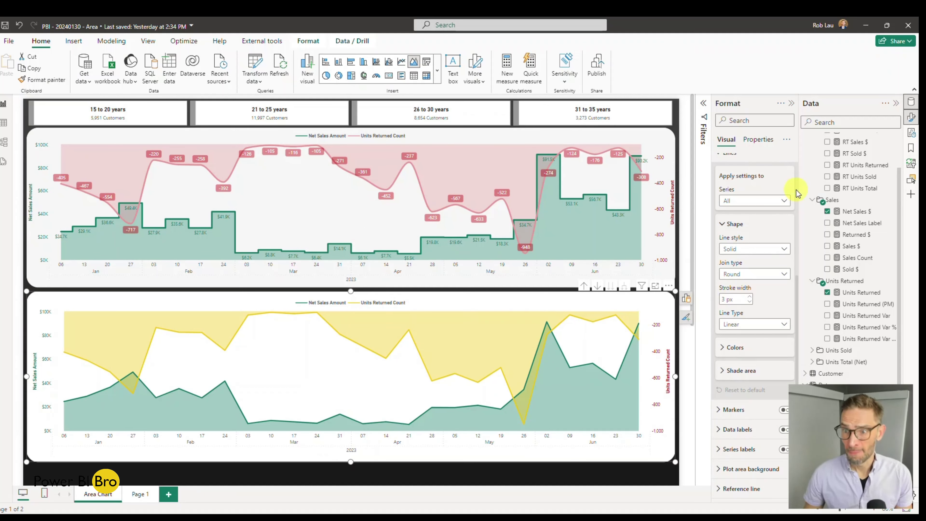
pyautogui.click(769, 201)
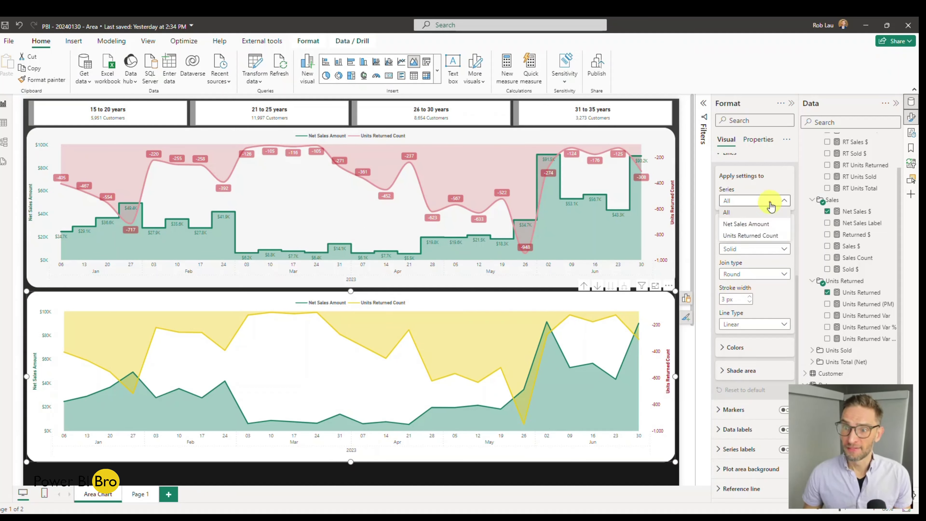
pyautogui.click(759, 229)
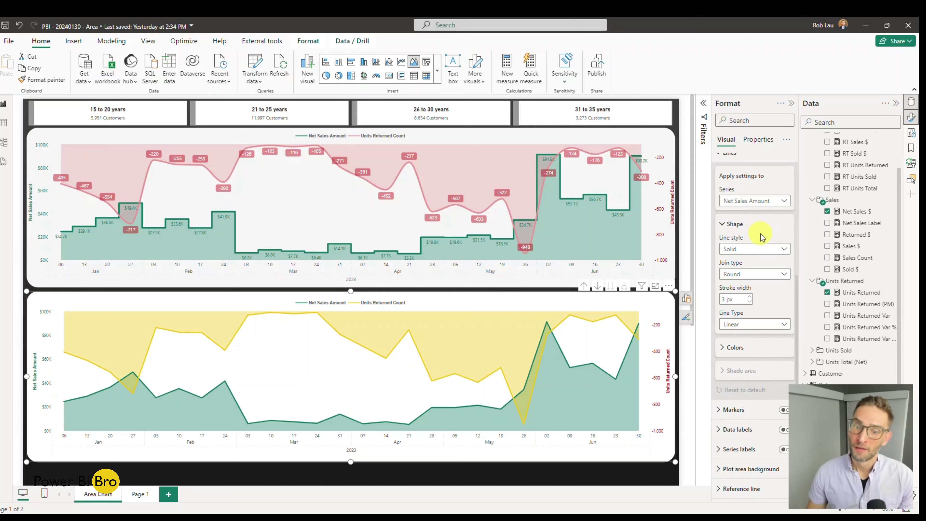
pyautogui.click(751, 296)
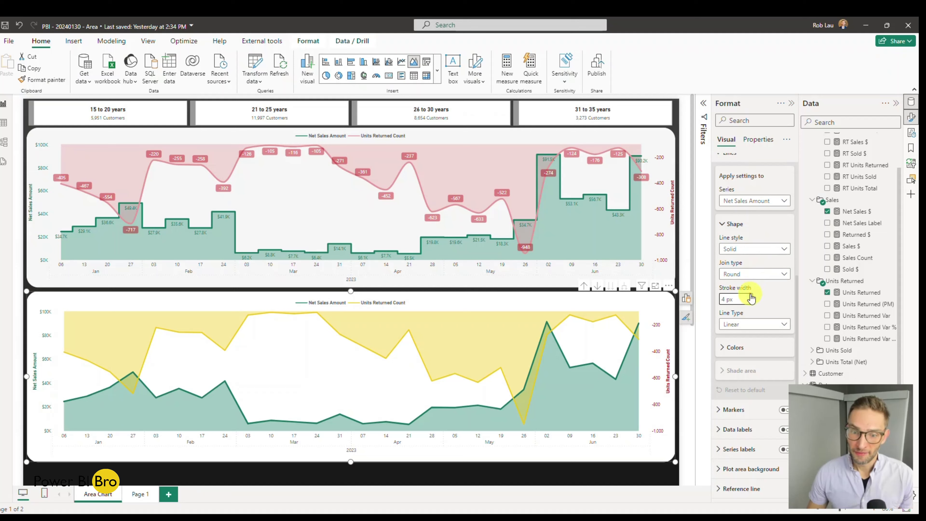
# Try the dashed and dotted line styles on the Net Sales Amount series, and return it to solid.
pyautogui.click(760, 249)
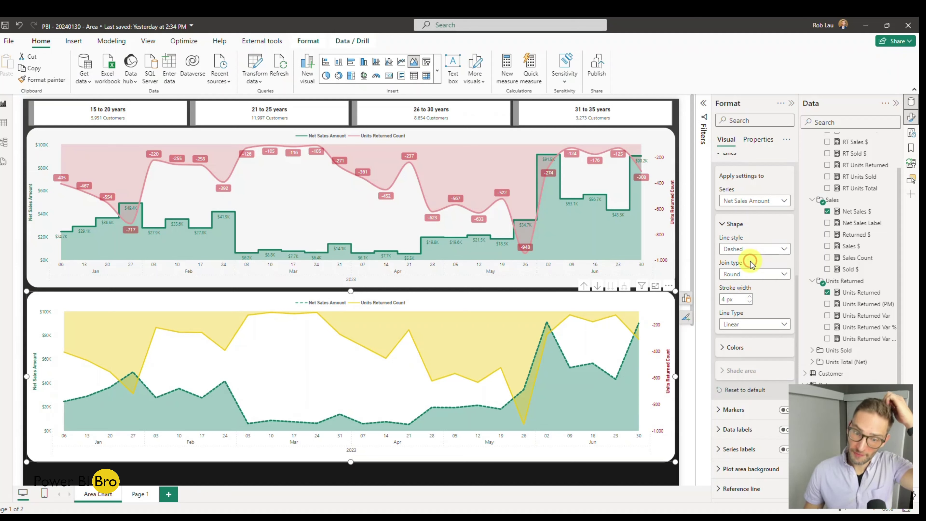
pyautogui.click(750, 260)
pyautogui.click(740, 282)
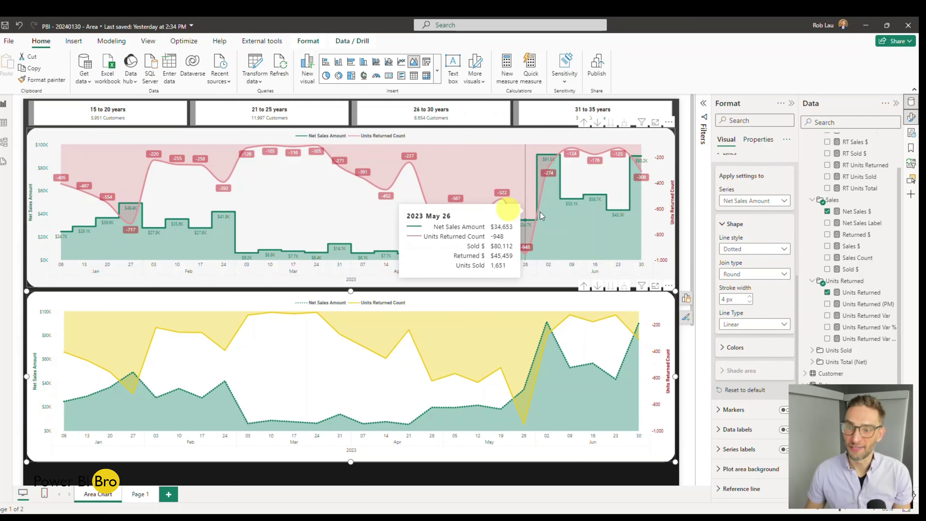
pyautogui.click(755, 249)
pyautogui.click(748, 274)
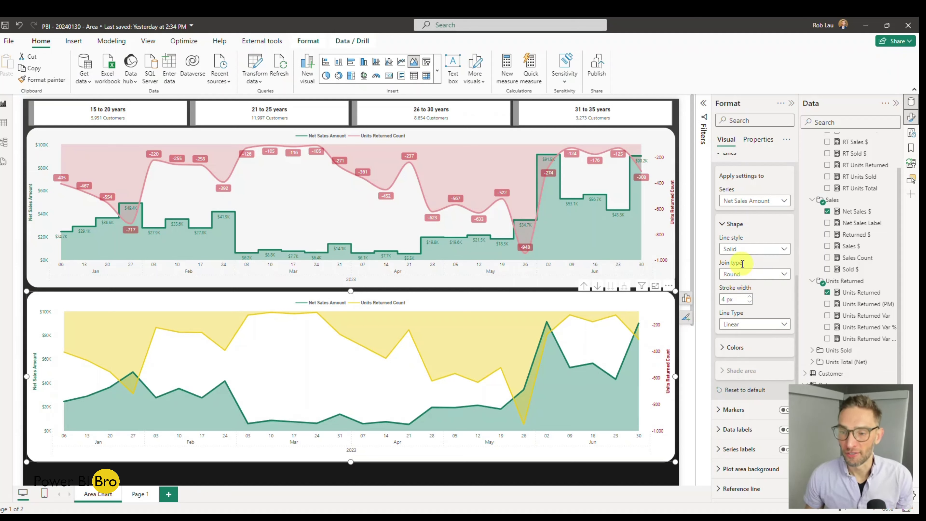
# Change the line type of the new chart's Net Sales Amount series to Step.
pyautogui.click(764, 323)
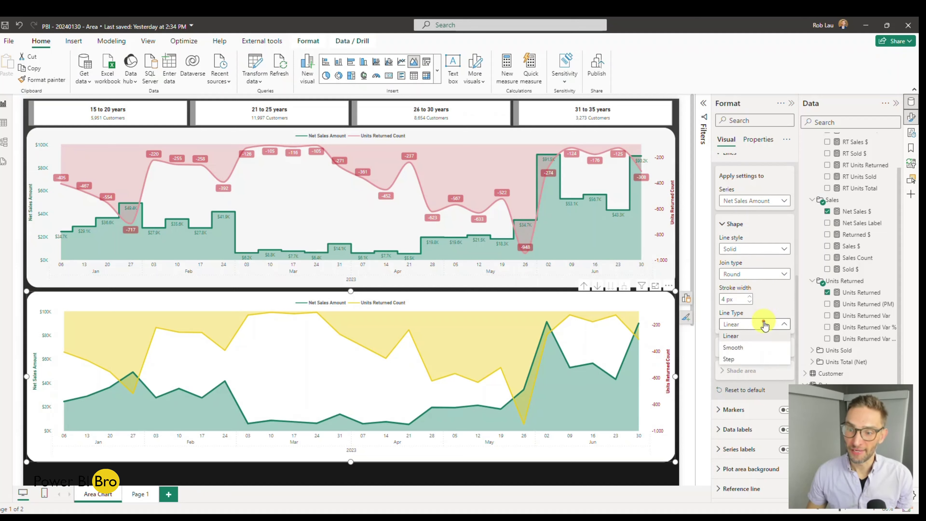
pyautogui.click(736, 360)
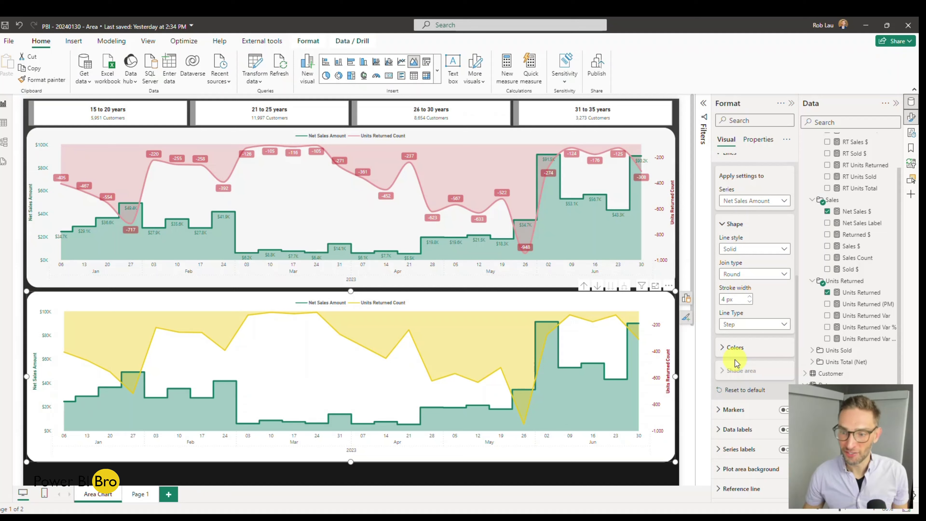
# Change the new chart's Units Returned Count series to the Smooth line type with a stroke width of 4 px.
pyautogui.click(772, 201)
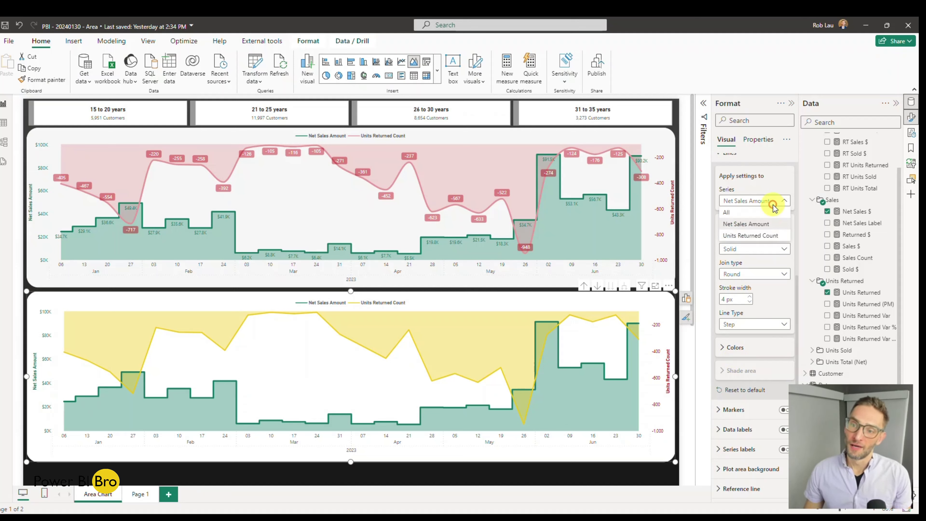
pyautogui.click(771, 202)
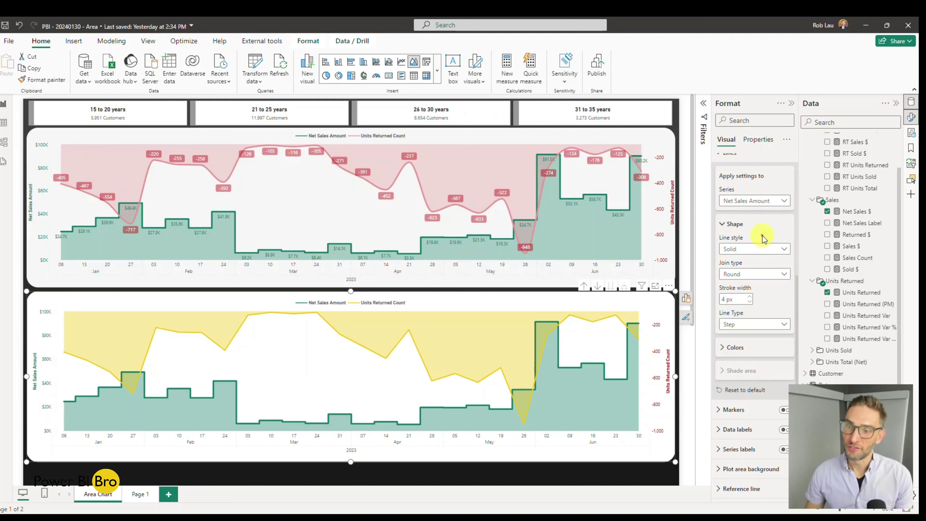
pyautogui.click(762, 248)
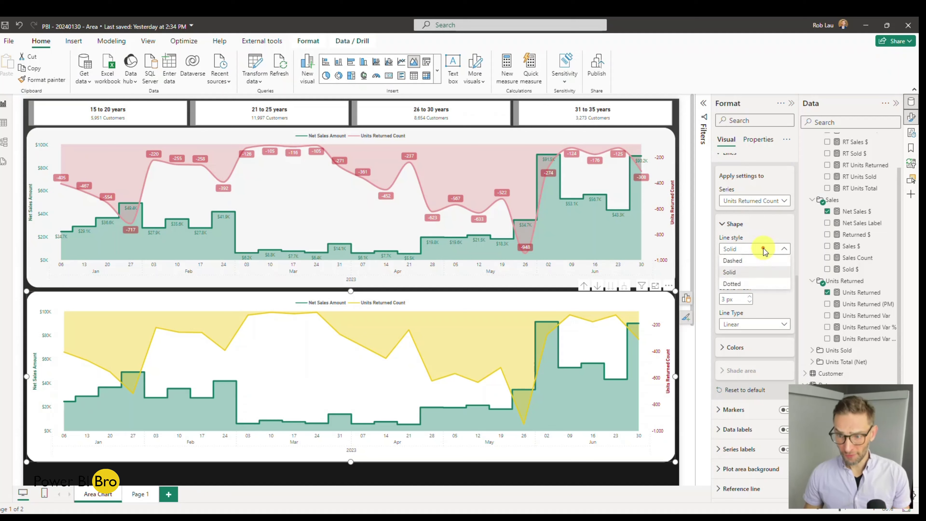
pyautogui.click(784, 308)
pyautogui.click(755, 273)
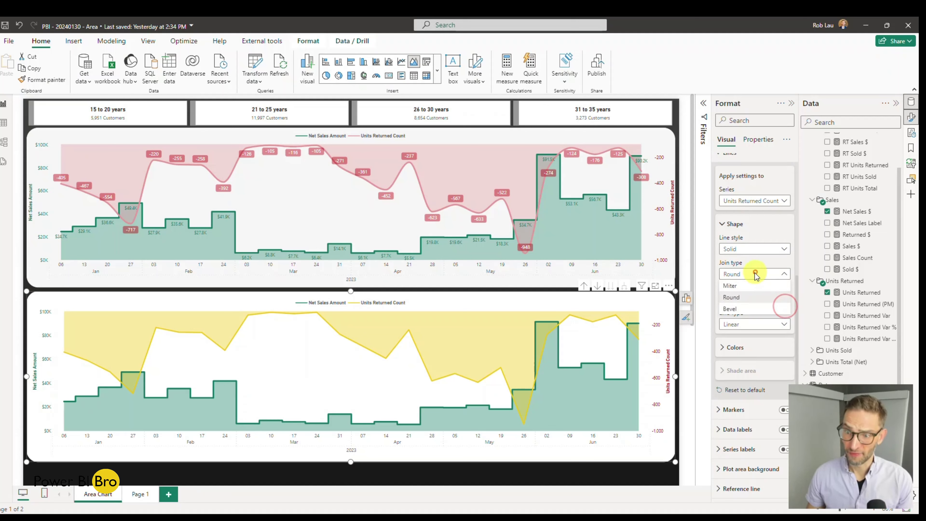
pyautogui.click(763, 324)
pyautogui.click(743, 344)
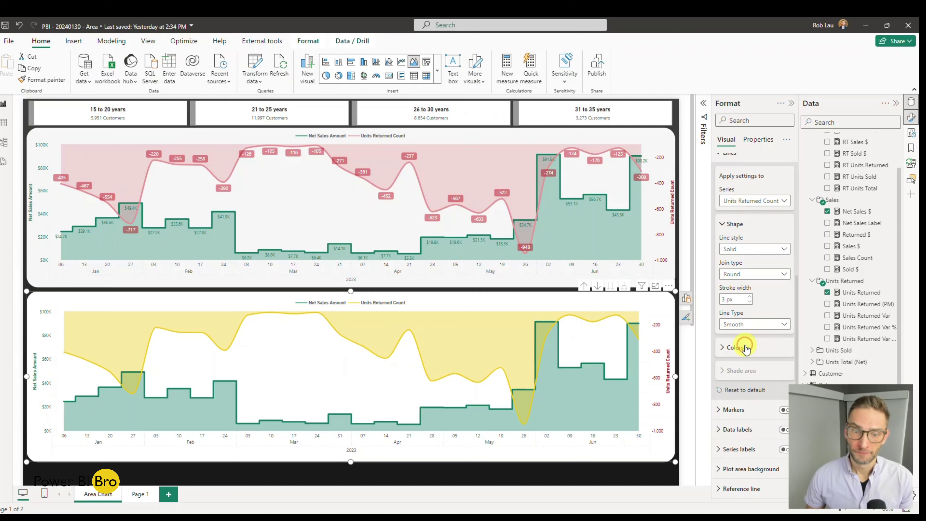
pyautogui.click(749, 297)
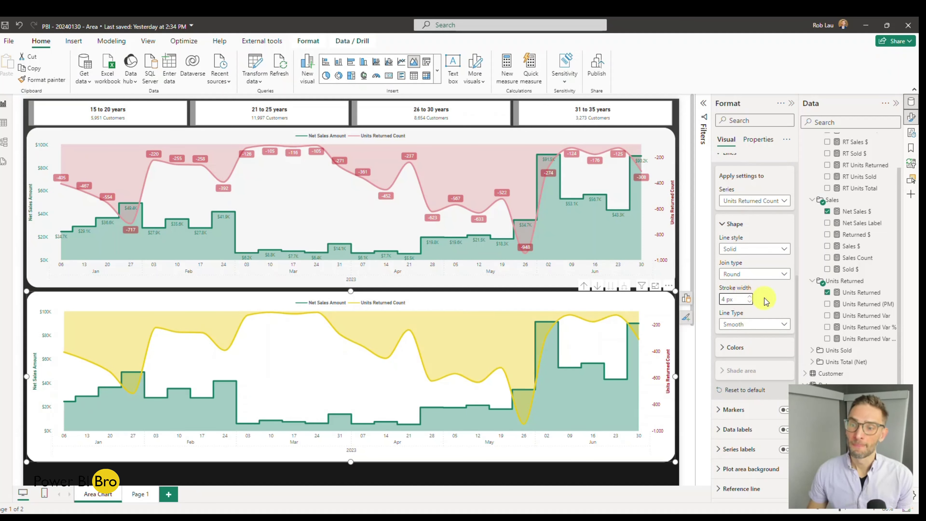
# Try a dark red theme color on the new chart's Units Returned Count series.
pyautogui.click(727, 347)
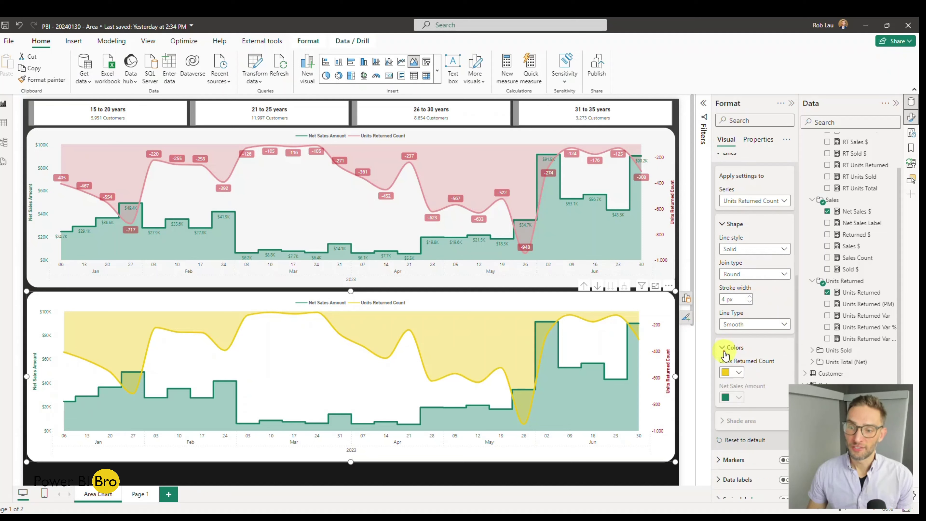
pyautogui.click(738, 372)
pyautogui.click(785, 219)
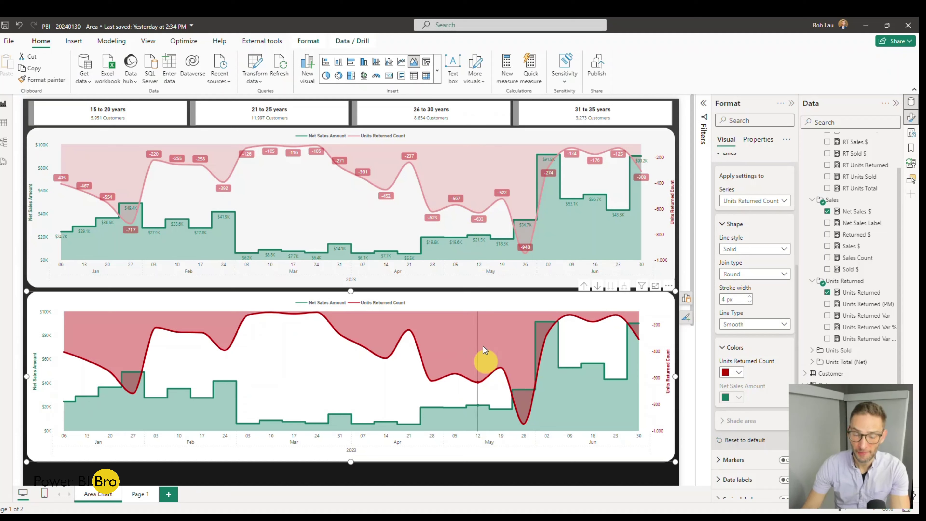
pyautogui.moveTo(487, 360)
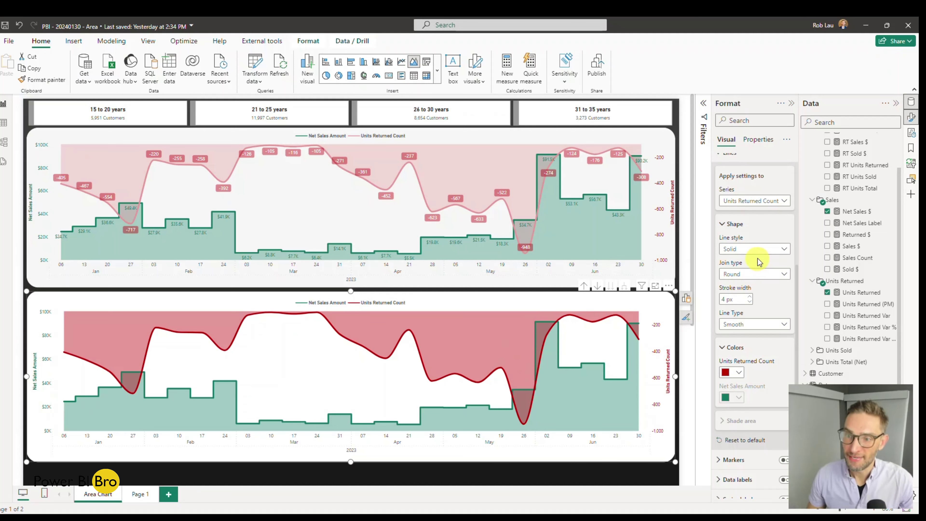
# Try the dashed and dotted line styles on the Units Returned Count series, and return it to solid.
pyautogui.click(751, 201)
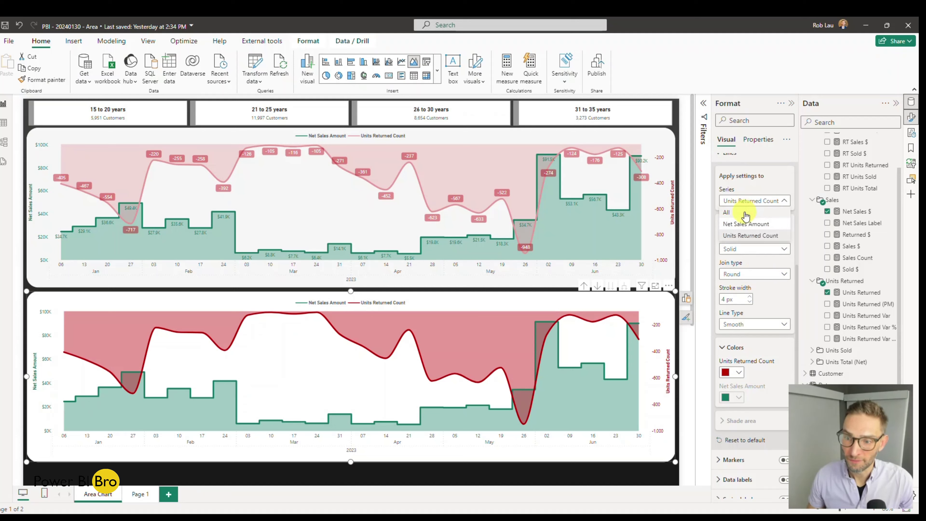
pyautogui.click(768, 259)
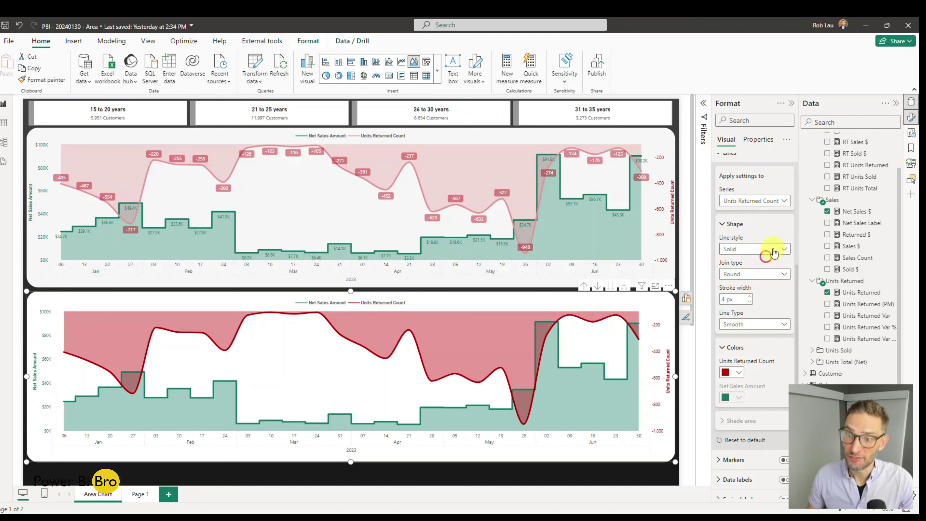
pyautogui.click(769, 251)
pyautogui.click(758, 261)
pyautogui.click(759, 249)
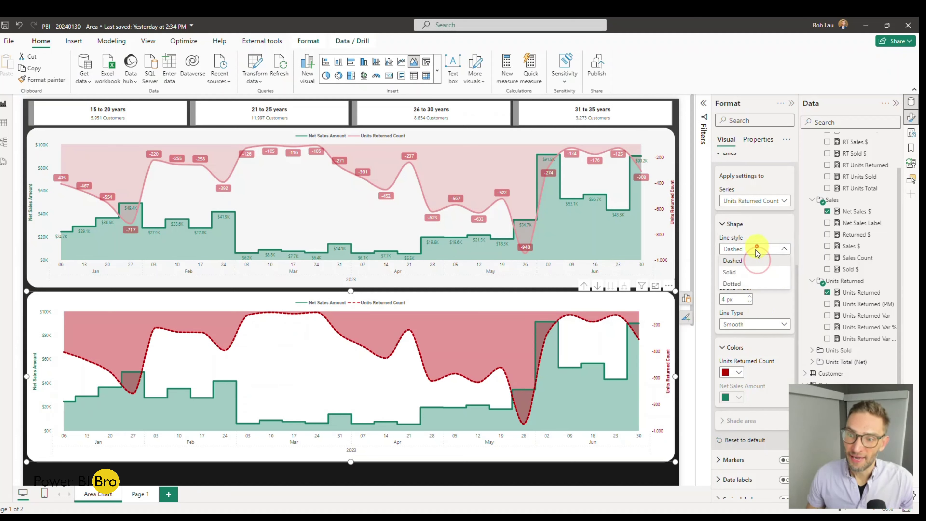
pyautogui.click(735, 286)
pyautogui.click(750, 251)
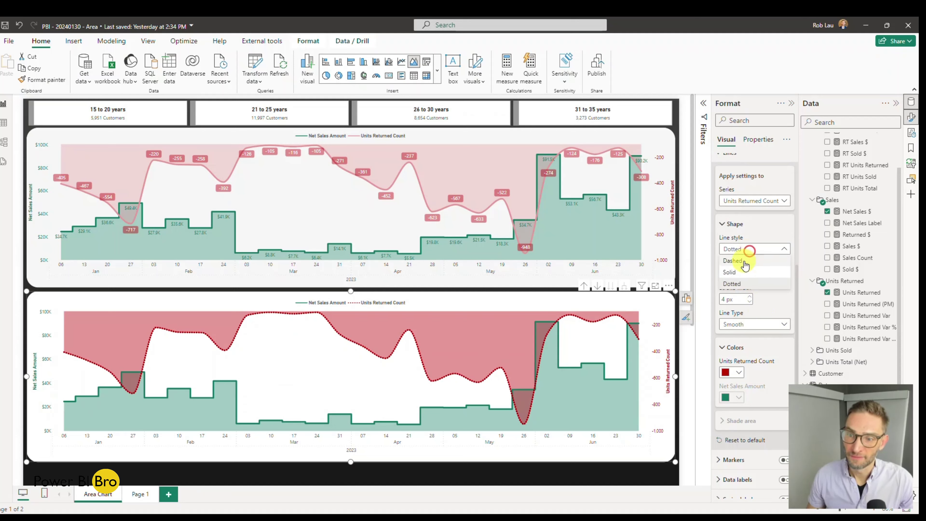
pyautogui.click(746, 263)
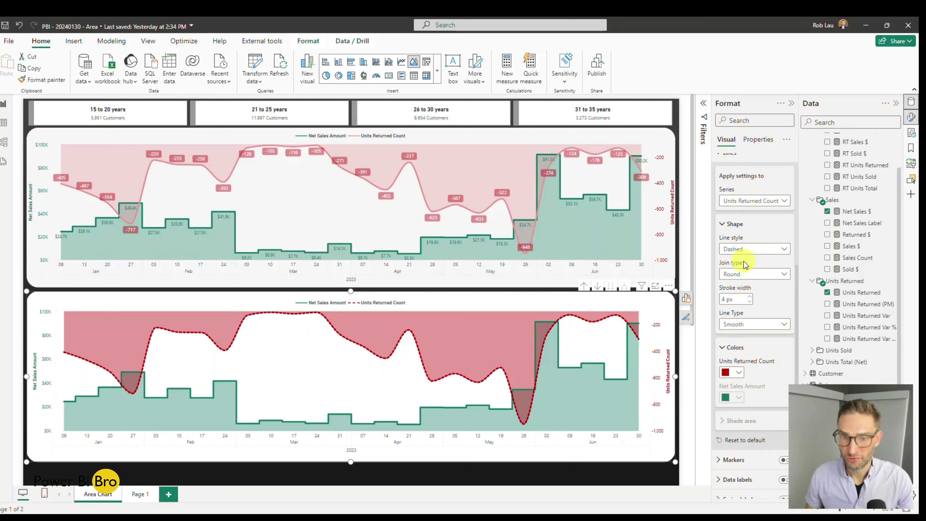
pyautogui.click(758, 248)
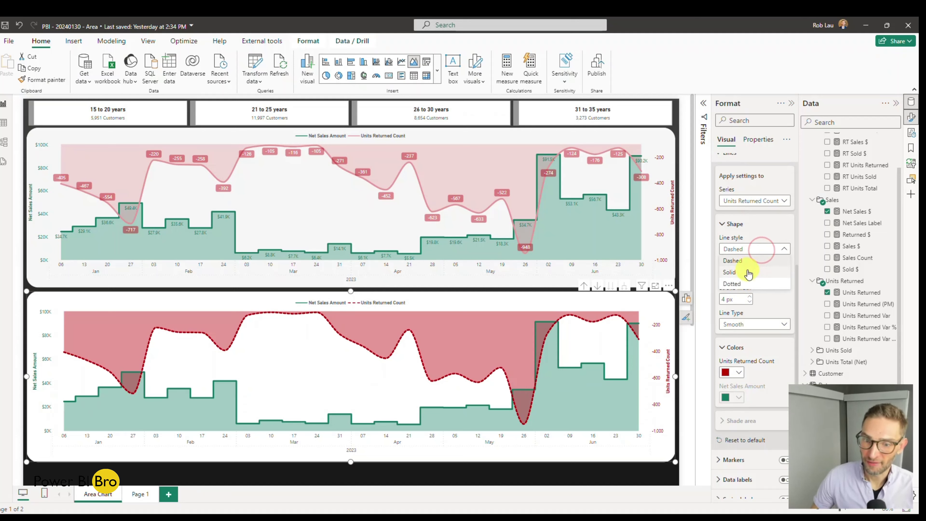
pyautogui.click(748, 265)
# Set the shaded area transparency to 80% for all series in the new chart.
pyautogui.click(749, 201)
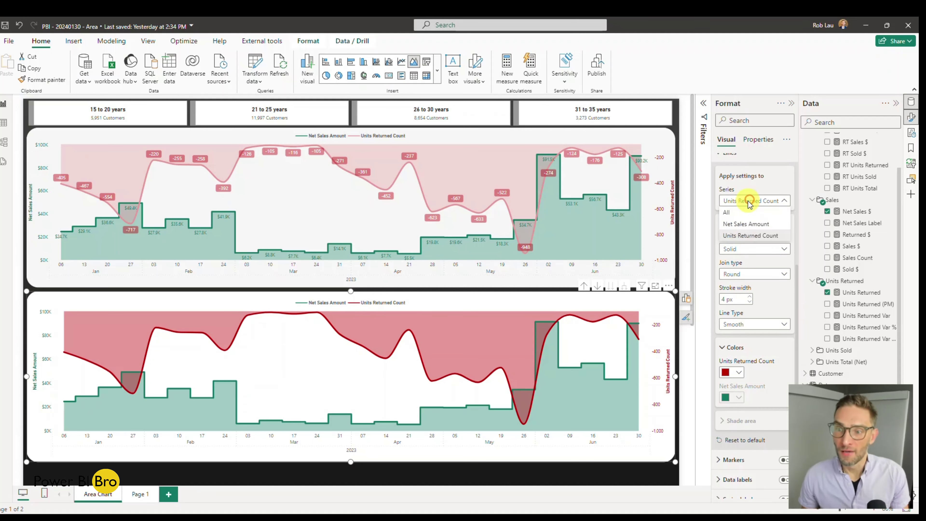
pyautogui.click(736, 214)
pyautogui.scroll(-2, 750, 346)
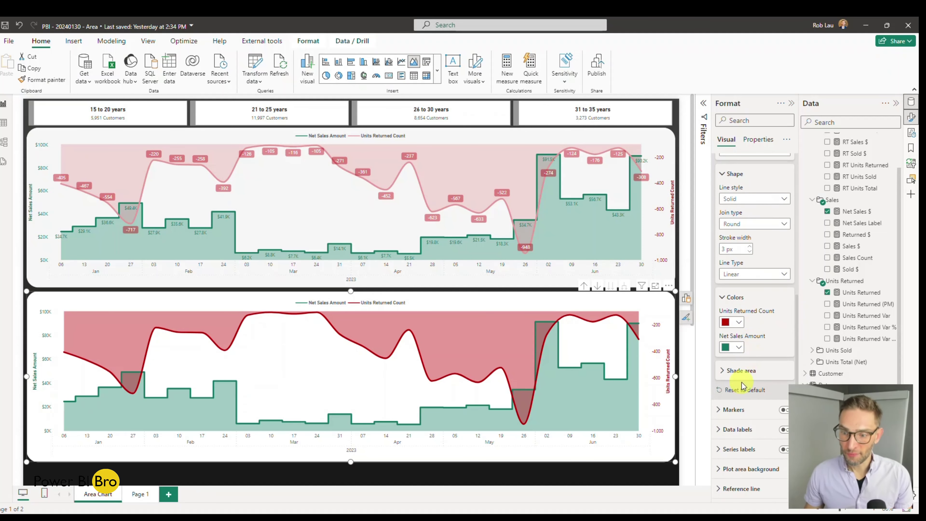
pyautogui.click(737, 374)
pyautogui.scroll(-1, 738, 367)
pyautogui.moveTo(772, 366); pyautogui.dragTo(779, 368)
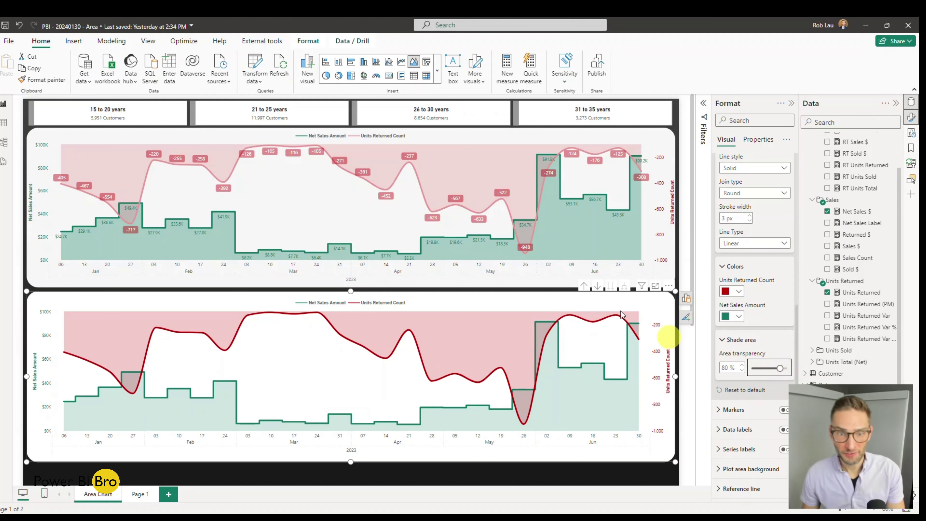
# Look up the Units Returned Count color #E69999 in the finished chart and apply that pink to the same series in the new chart.
pyautogui.click(269, 137)
pyautogui.click(740, 292)
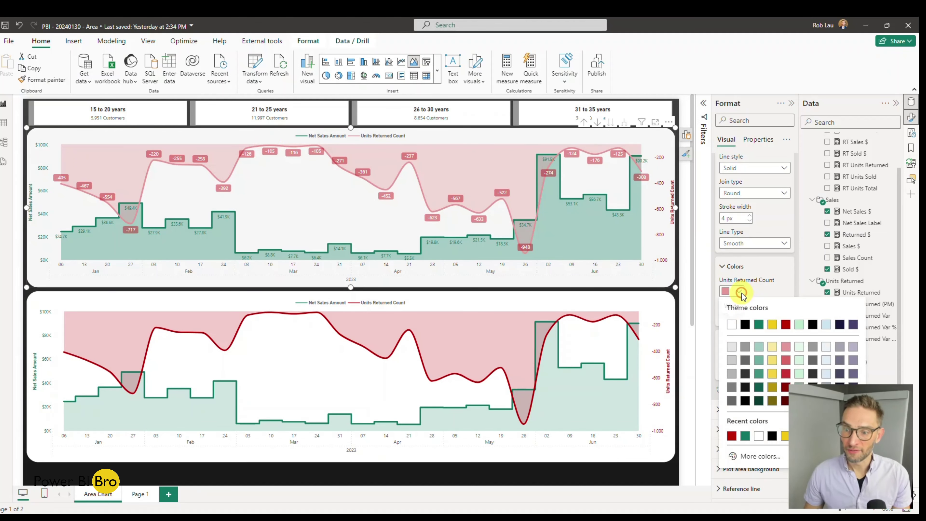
pyautogui.click(751, 454)
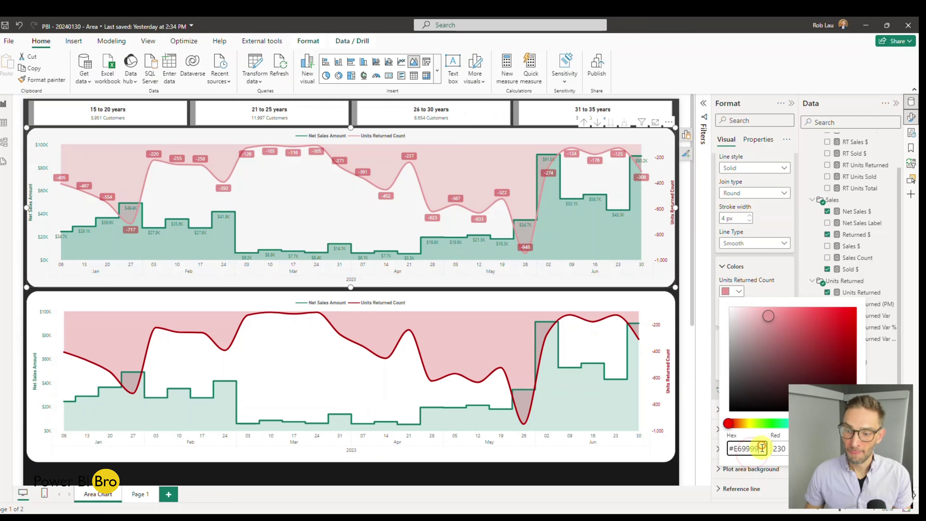
pyautogui.click(533, 306)
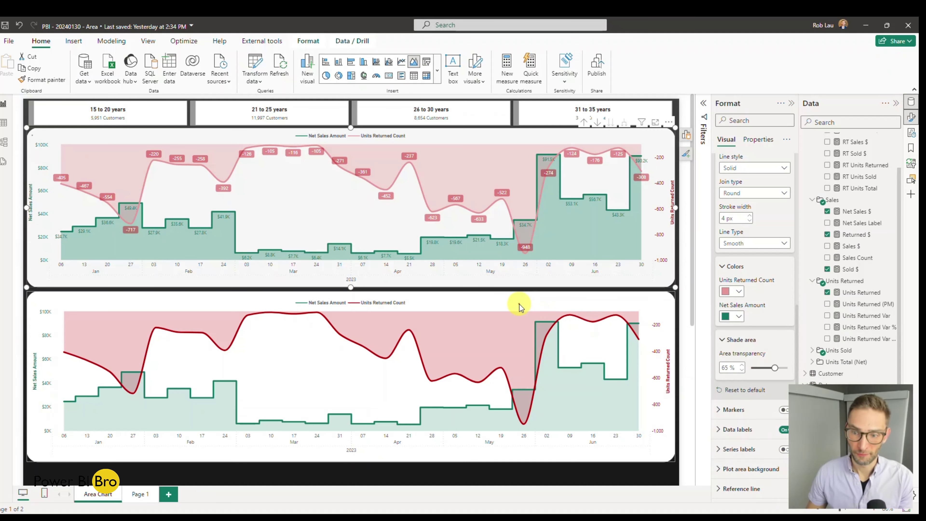
pyautogui.click(531, 302)
pyautogui.click(738, 291)
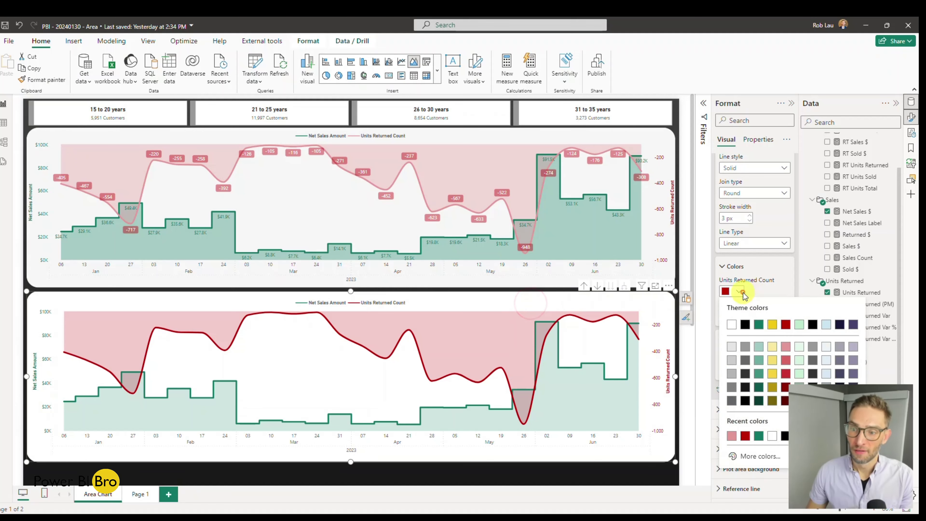
pyautogui.click(731, 436)
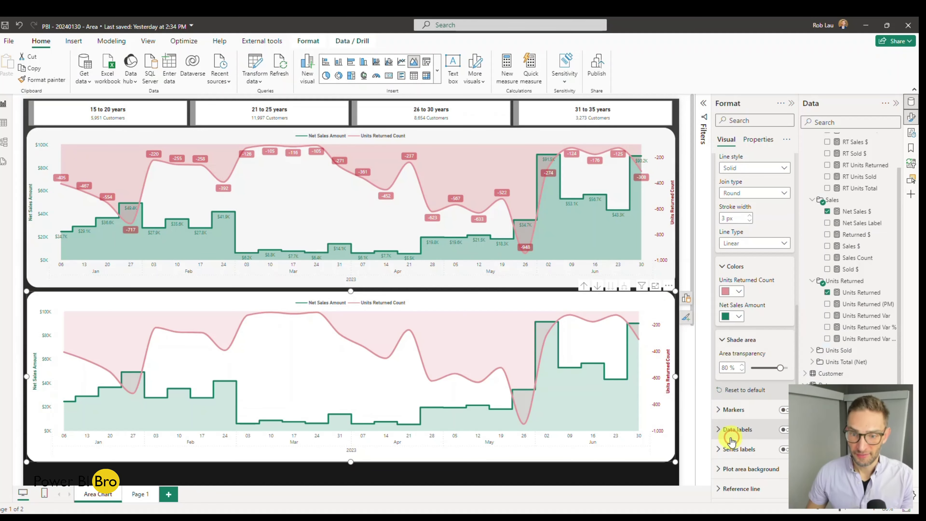
# Lower the new chart's shaded area transparency to 57% for all series.
pyautogui.moveTo(775, 366); pyautogui.dragTo(768, 366)
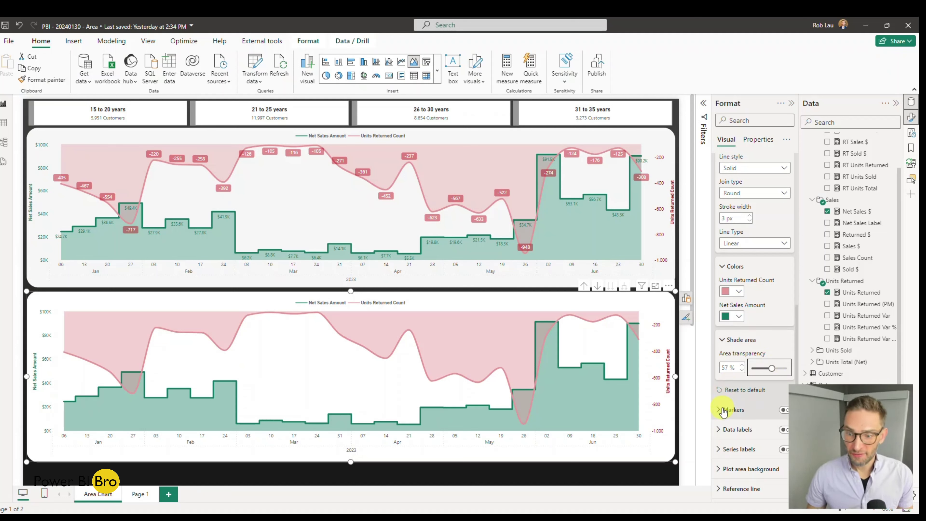
pyautogui.click(725, 267)
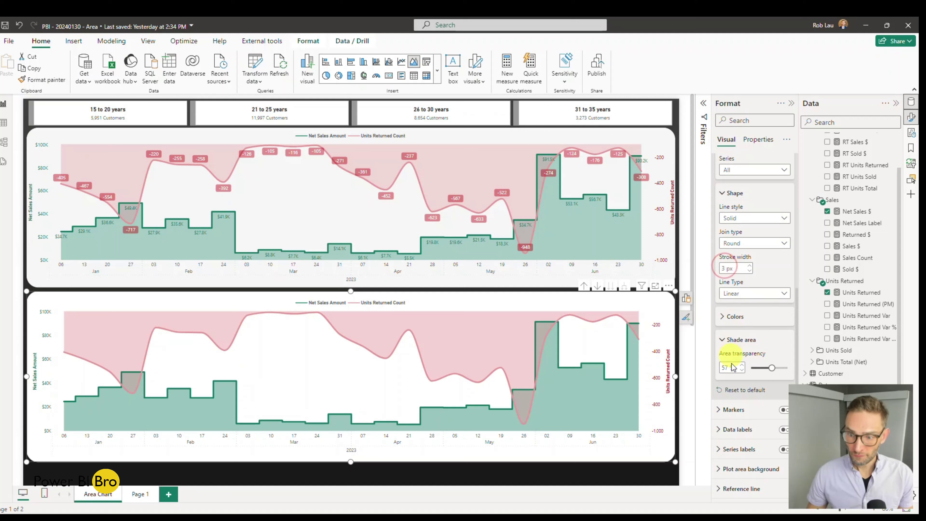
# Turn on markers for all series in the new chart.
pyautogui.click(715, 469)
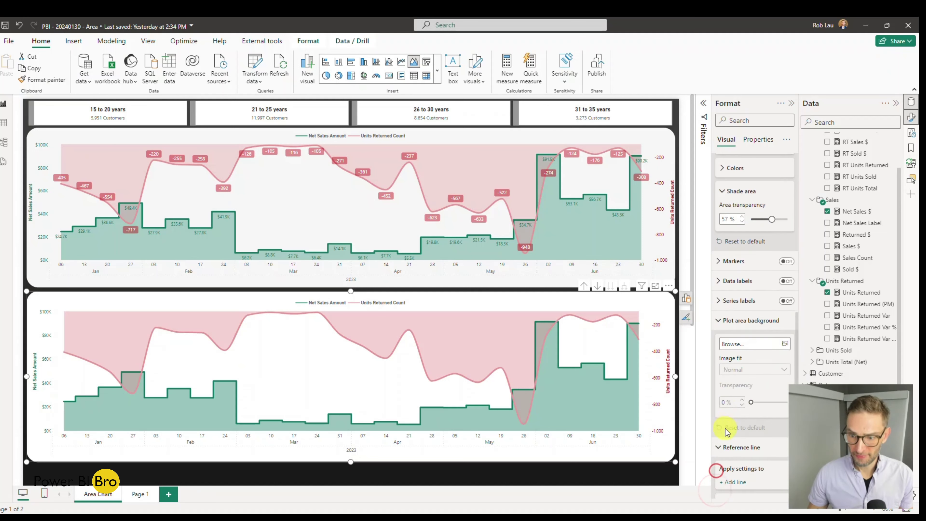
pyautogui.click(718, 256)
pyautogui.scroll(-2, 720, 251)
pyautogui.click(786, 203)
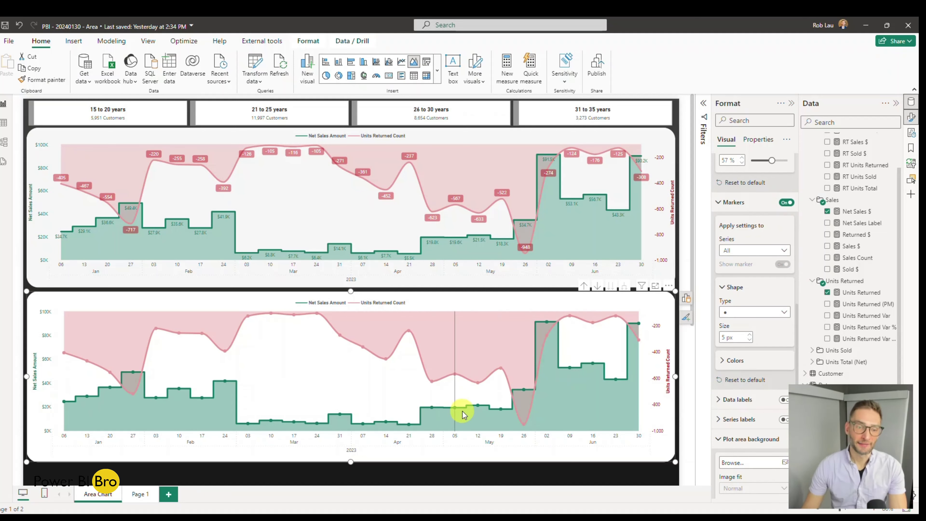
pyautogui.moveTo(430, 417)
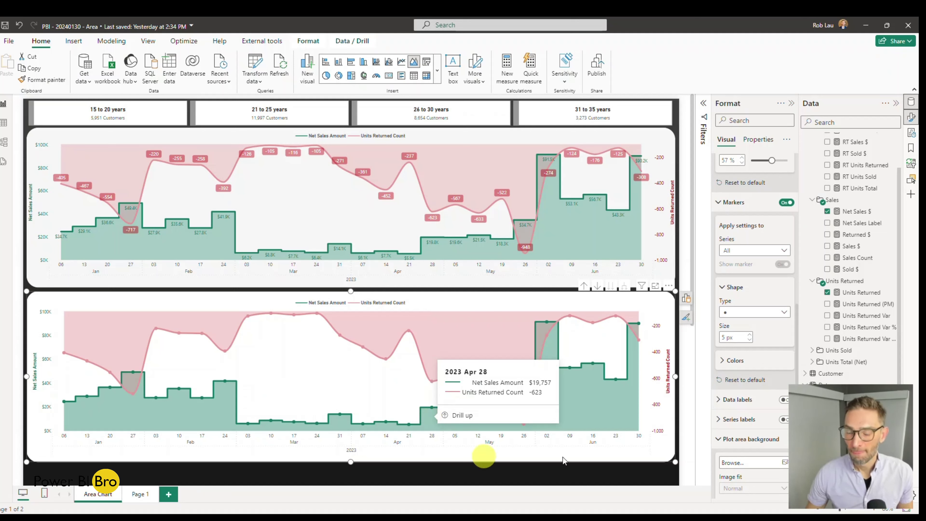
# Turn off the markers for only the Net Sales Amount series in the new chart.
pyautogui.click(764, 250)
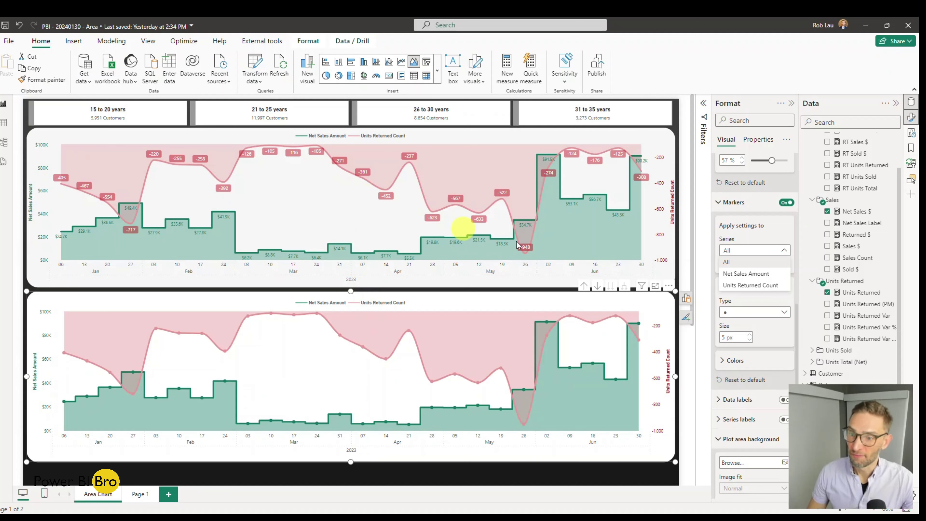
pyautogui.click(759, 295)
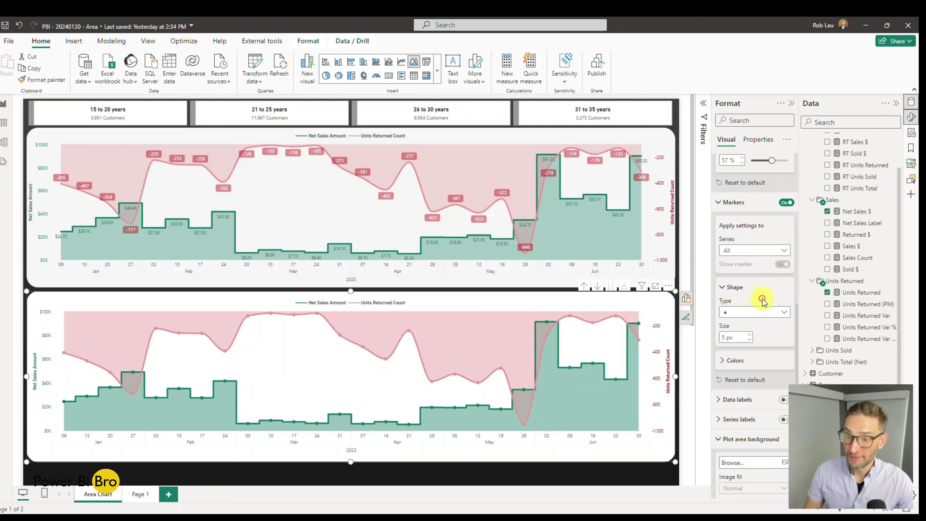
pyautogui.click(754, 250)
pyautogui.click(749, 285)
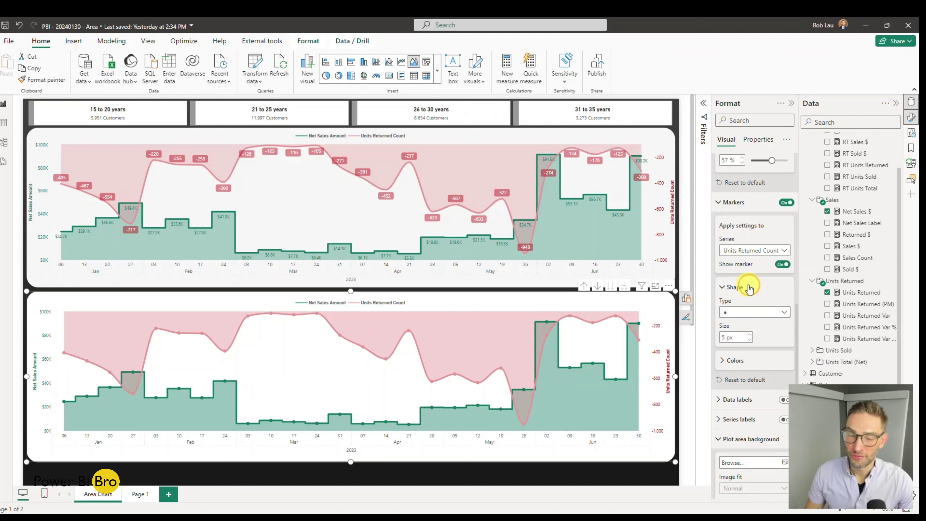
pyautogui.click(748, 250)
pyautogui.click(742, 274)
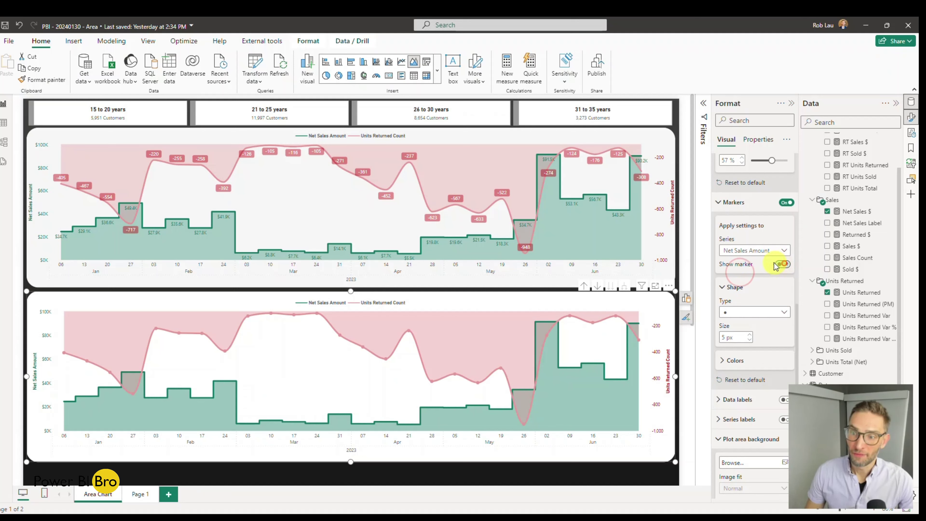
pyautogui.click(782, 264)
# Choose the round marker type for the Units Returned Count series.
pyautogui.click(755, 251)
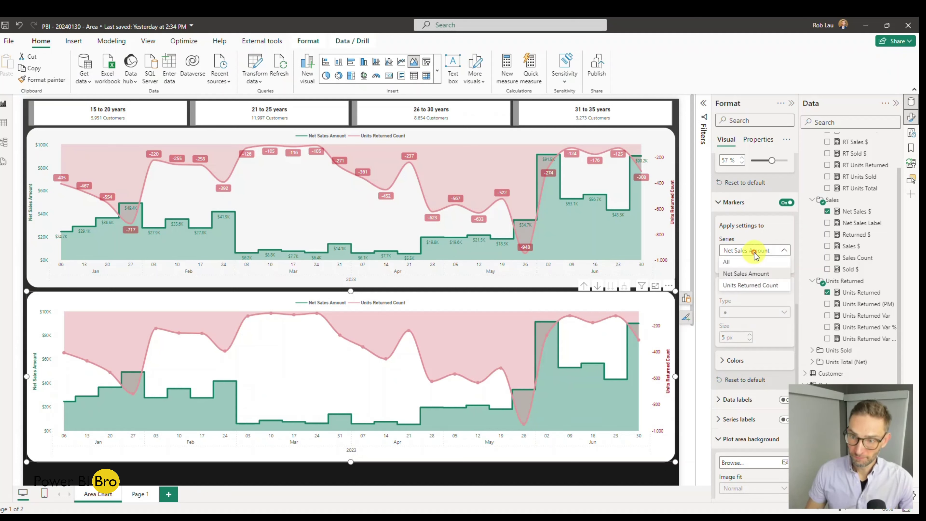
pyautogui.click(744, 284)
pyautogui.click(763, 313)
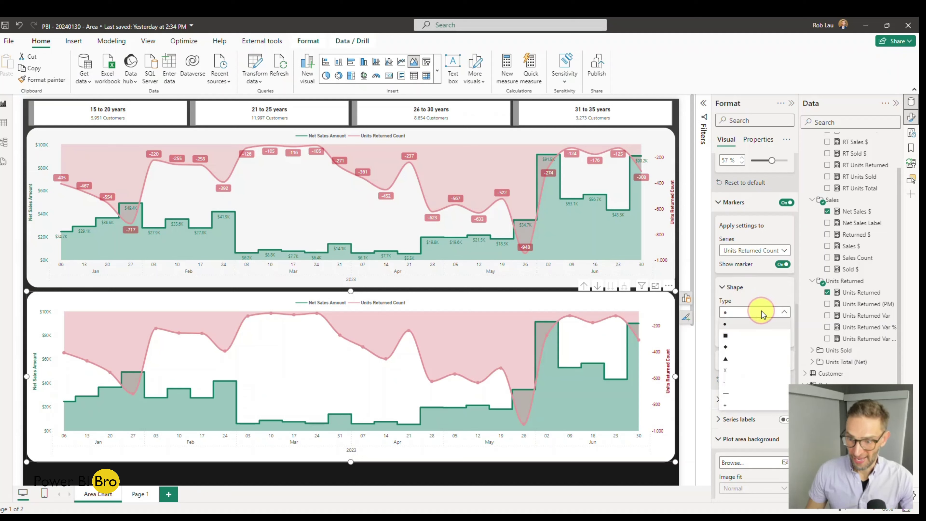
pyautogui.click(738, 325)
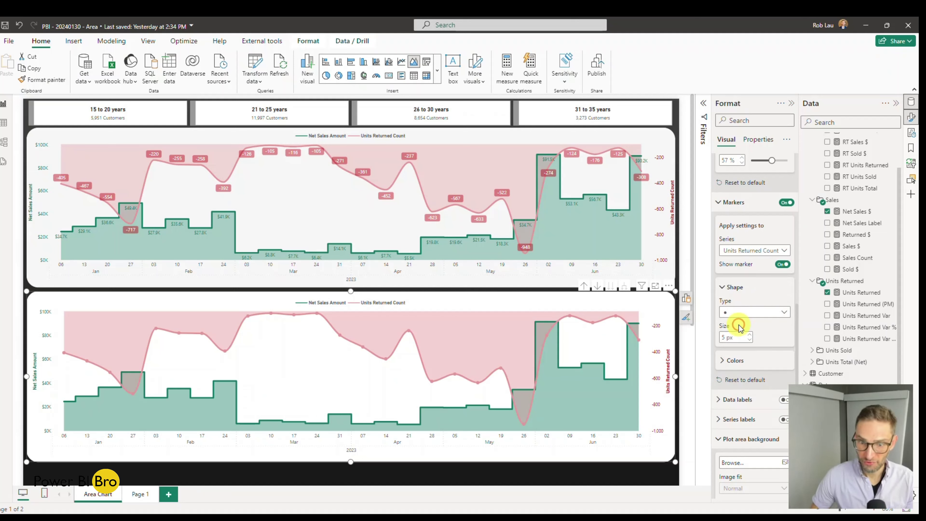
# Set the Units Returned Count markers to 5 px and color them dark red.
pyautogui.click(748, 334)
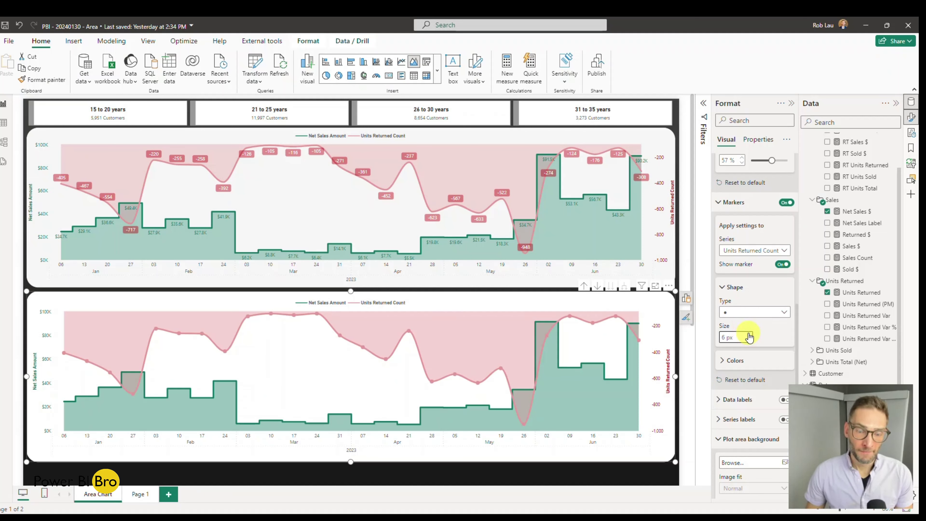
pyautogui.click(749, 340)
pyautogui.click(732, 360)
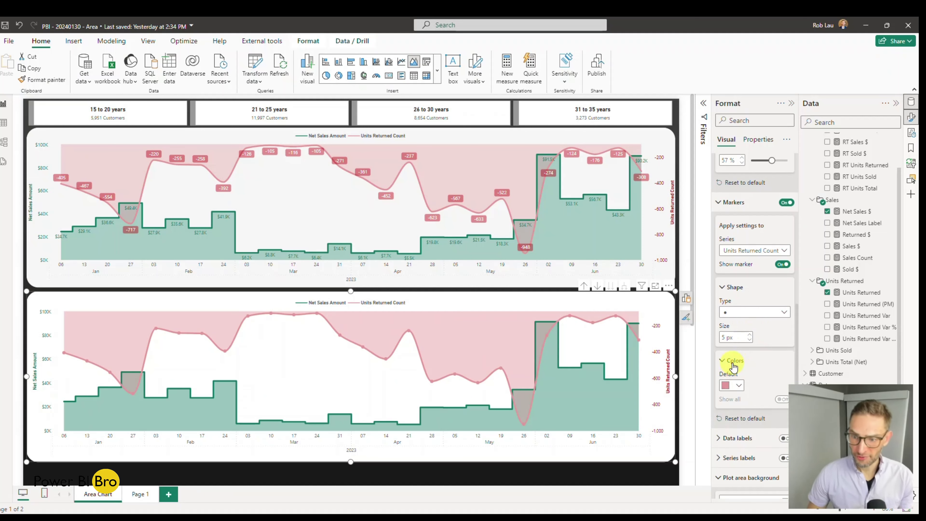
pyautogui.scroll(-3, 744, 350)
pyautogui.click(739, 282)
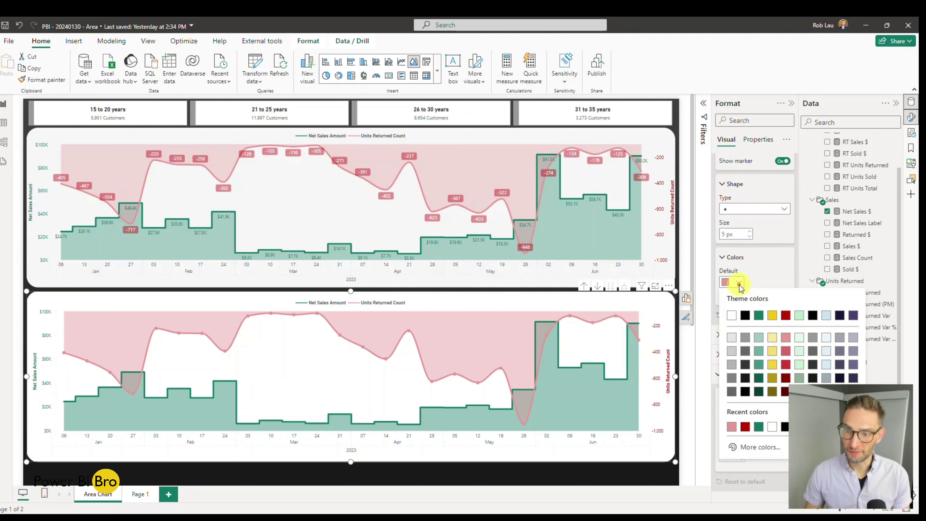
pyautogui.click(785, 314)
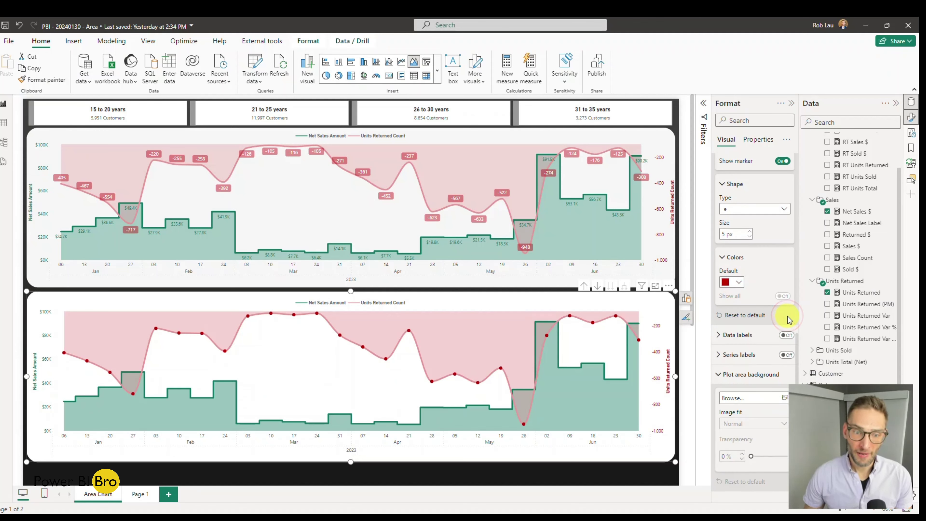
# Change the line style of the Units Returned Count series to Dotted.
pyautogui.scroll(2, 818, 318)
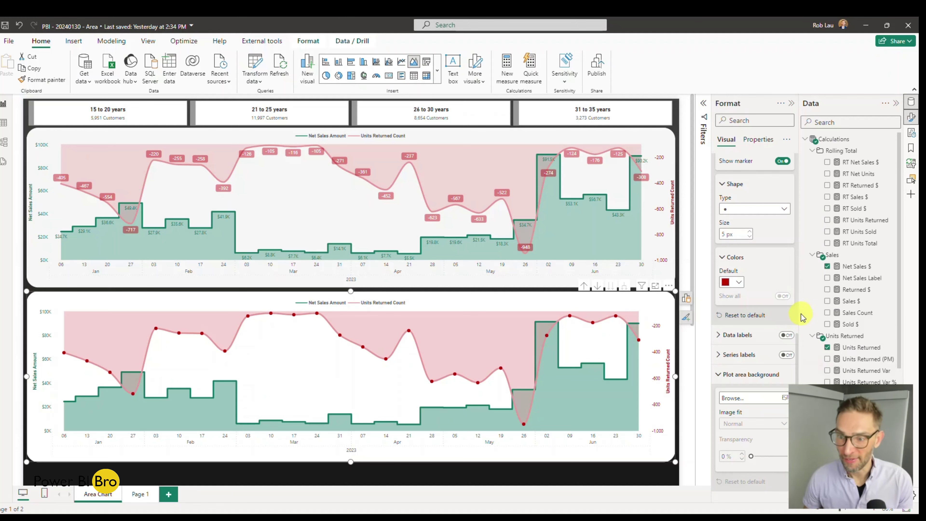
pyautogui.scroll(7, 779, 317)
pyautogui.scroll(5, 769, 316)
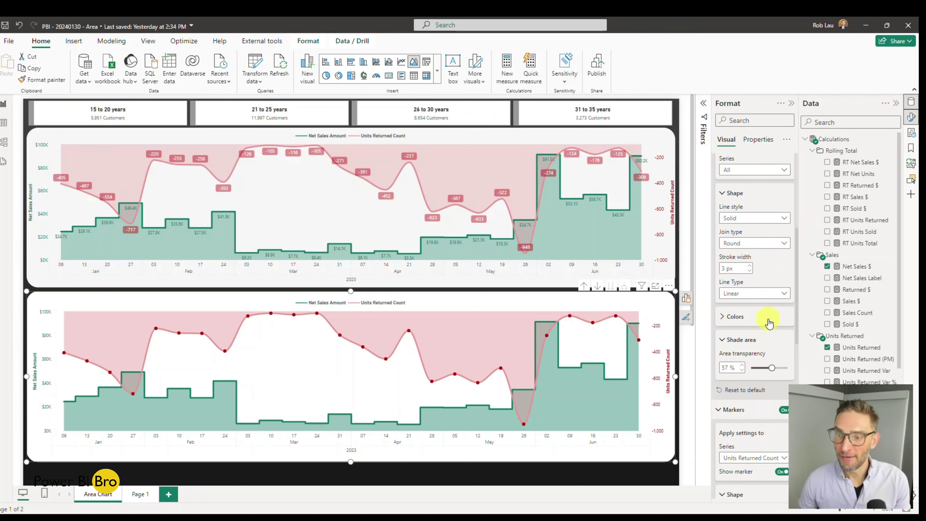
pyautogui.click(755, 276)
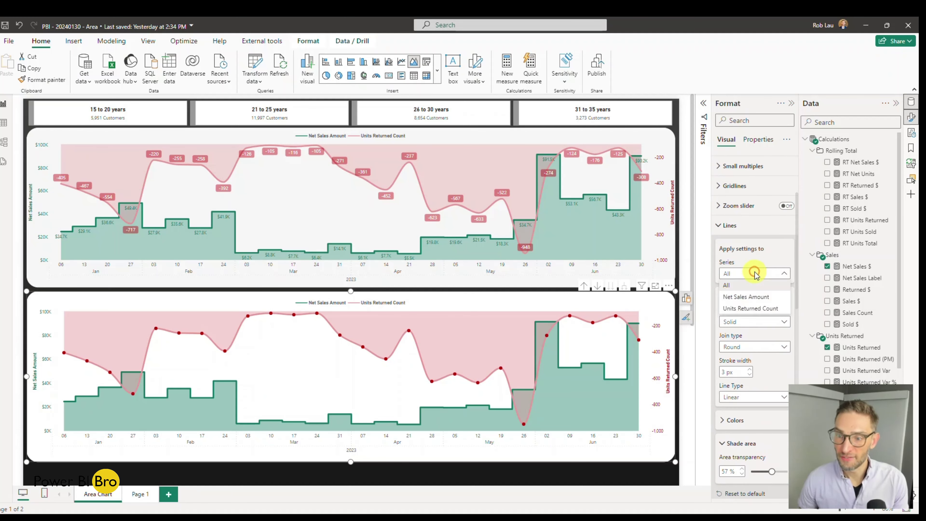
pyautogui.click(748, 309)
pyautogui.click(760, 323)
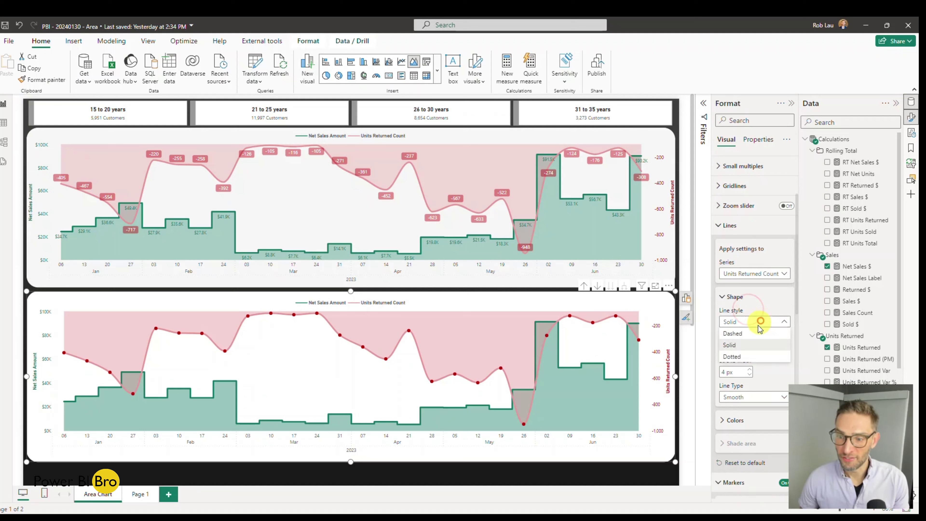
pyautogui.click(742, 356)
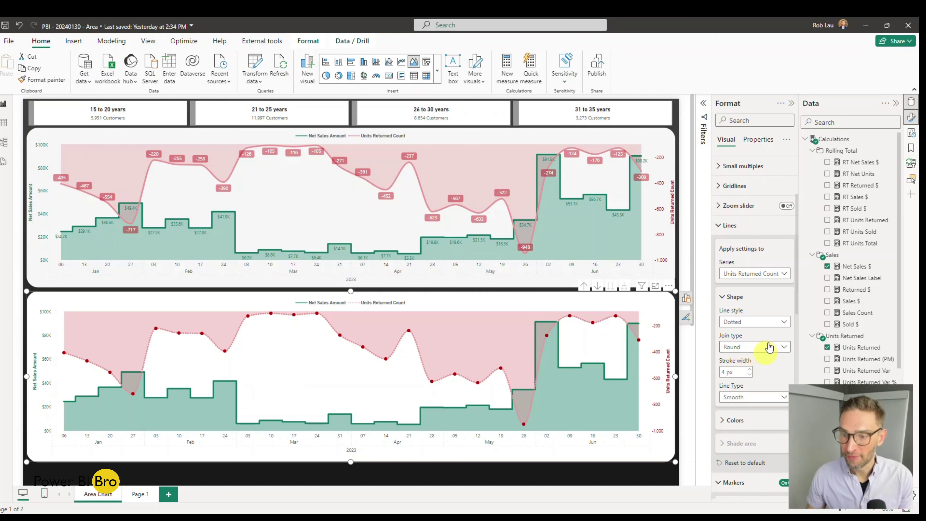
# Turn on data labels for all series in the new chart.
pyautogui.scroll(-4, 757, 321)
pyautogui.scroll(-5, 757, 321)
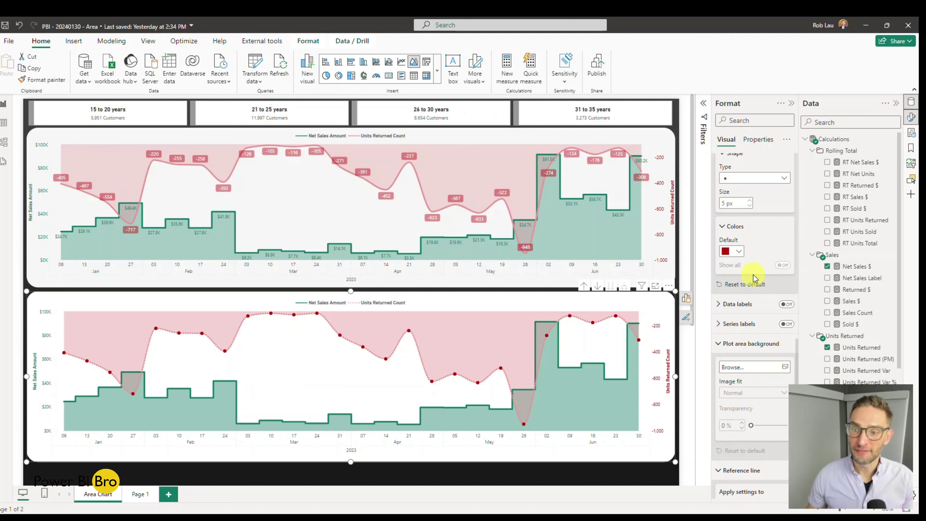
pyautogui.click(733, 304)
pyautogui.scroll(-3, 733, 306)
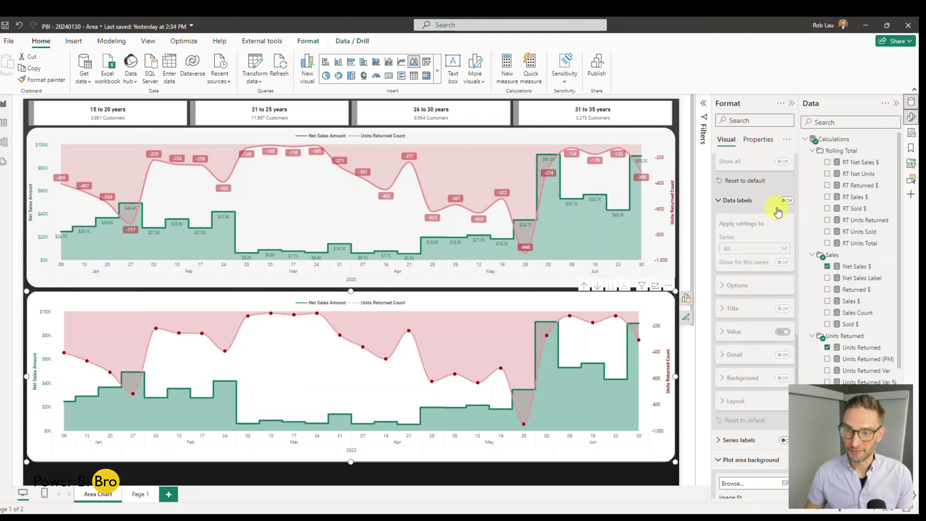
pyautogui.click(786, 201)
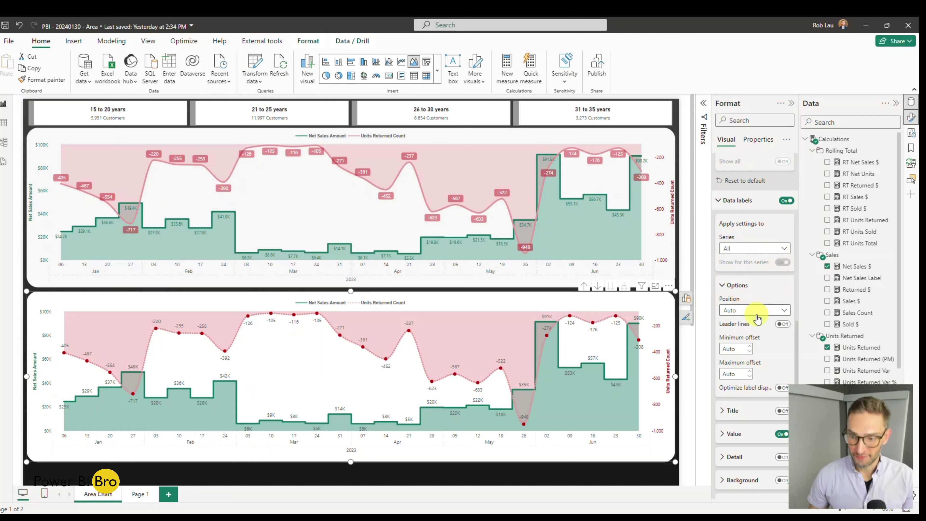
# Reduce the data label value font size to 8 for all series.
pyautogui.scroll(-3, 752, 262)
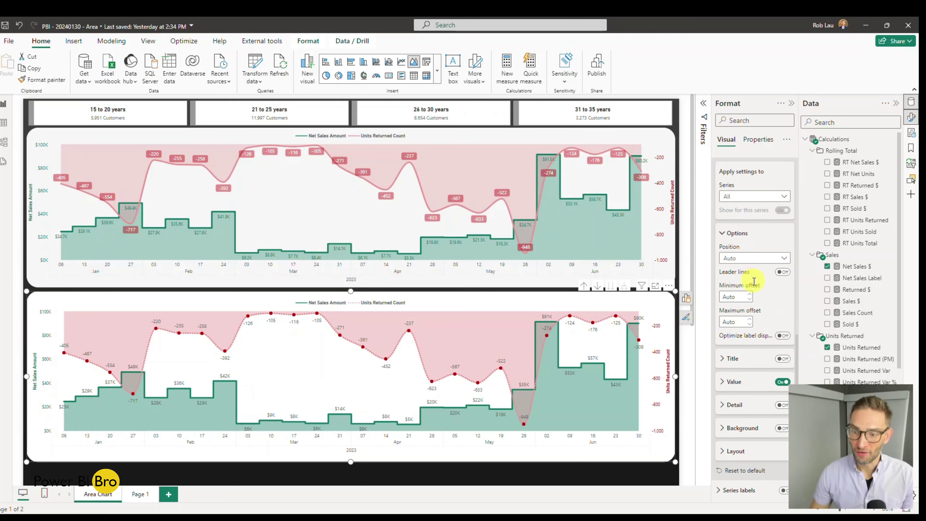
pyautogui.click(723, 330)
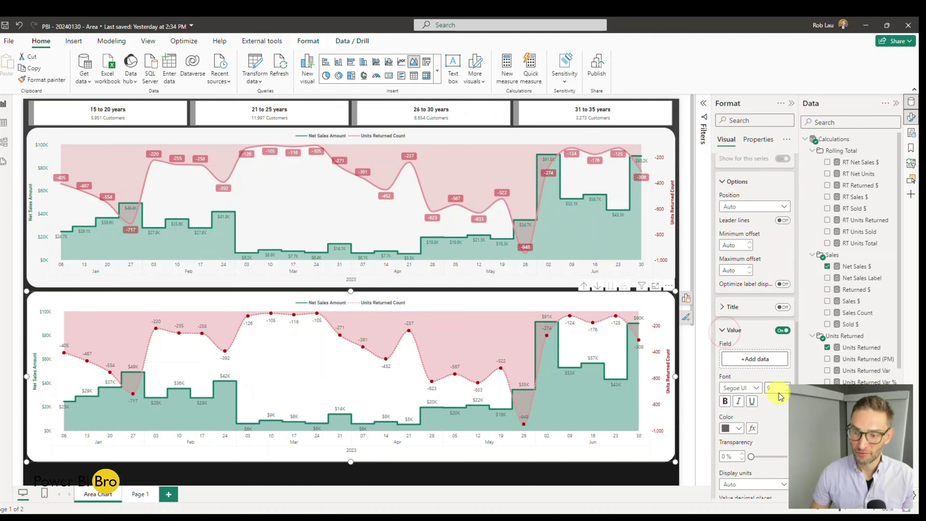
pyautogui.scroll(-1, 775, 387)
pyautogui.click(786, 340)
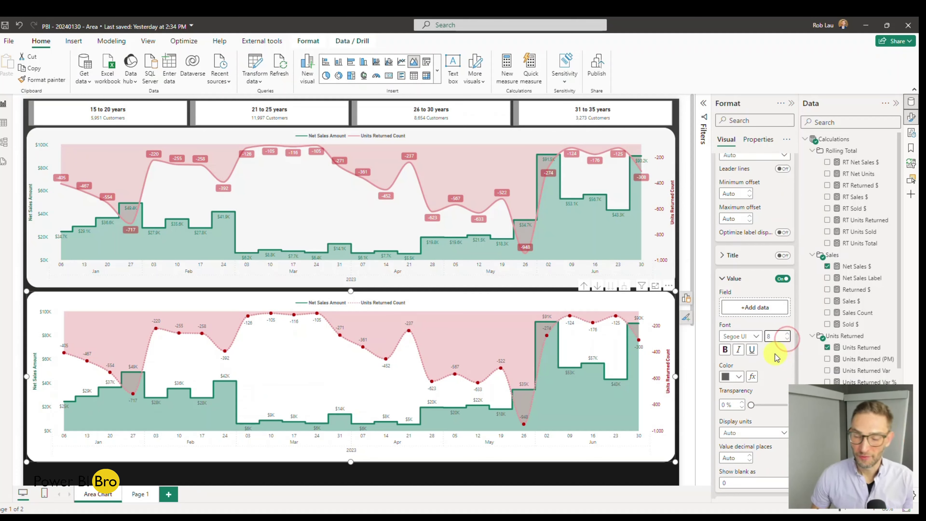
pyautogui.scroll(-1, 776, 353)
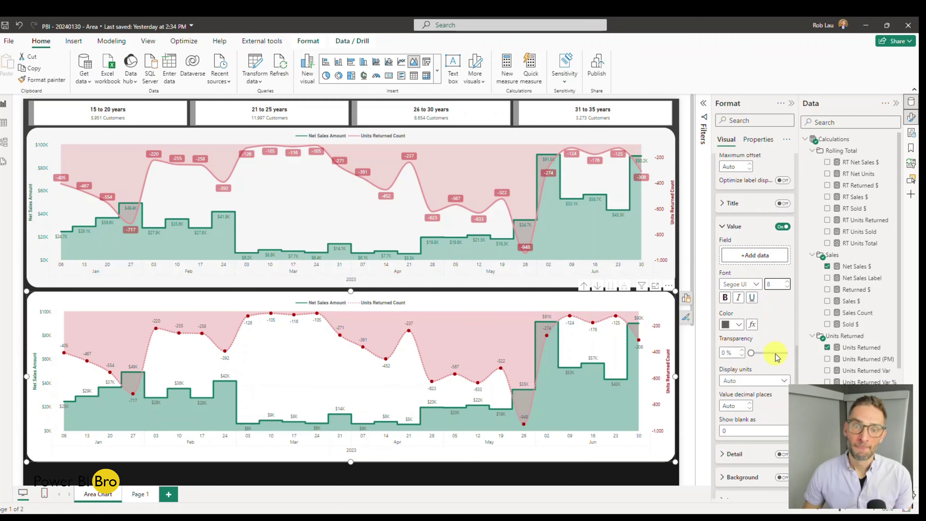
# Position the data labels of only the Net Sales Amount series under the line.
pyautogui.scroll(3, 776, 357)
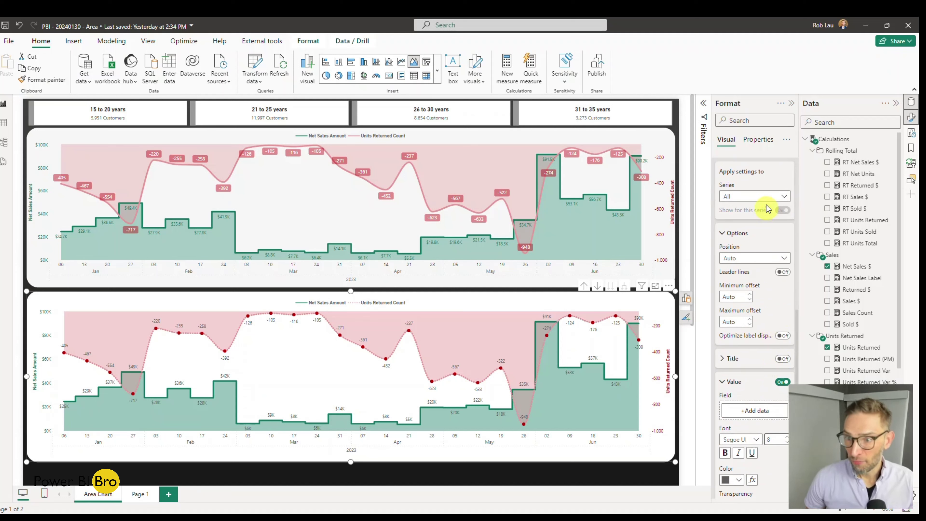
pyautogui.click(763, 196)
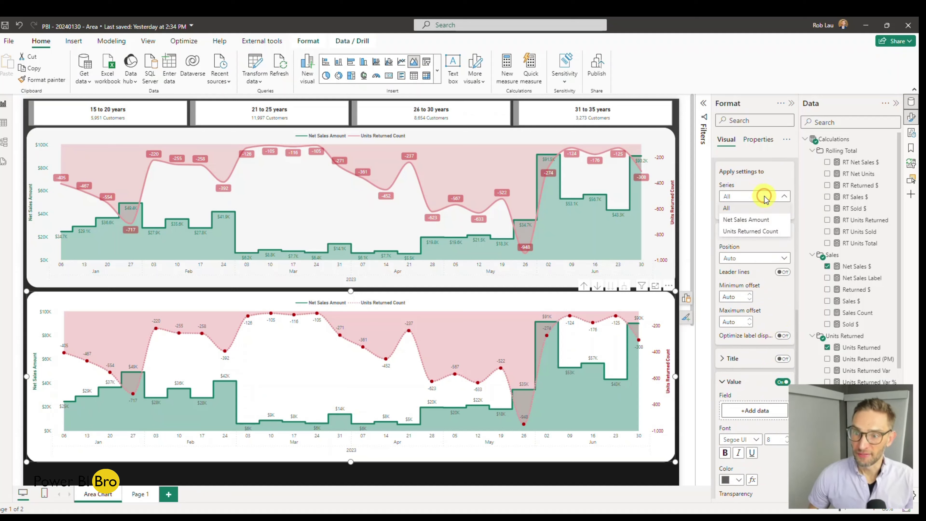
pyautogui.click(751, 220)
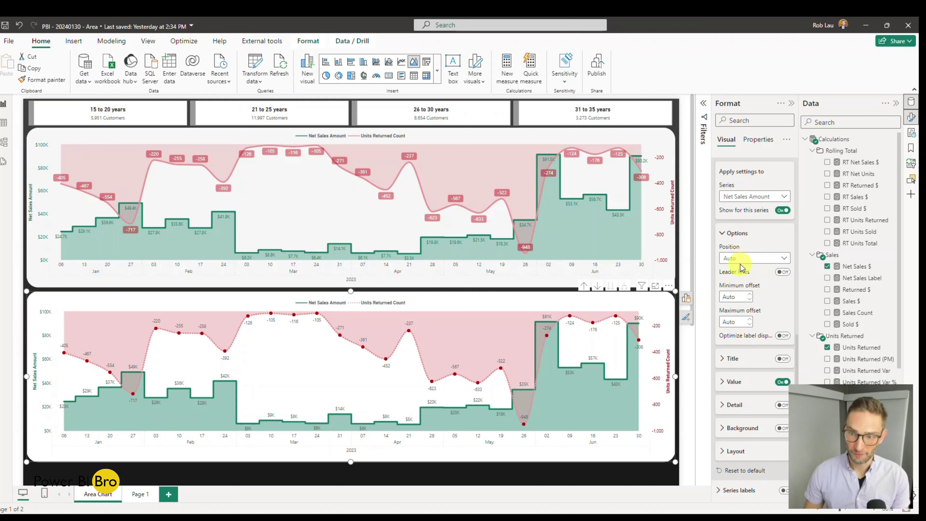
pyautogui.click(746, 258)
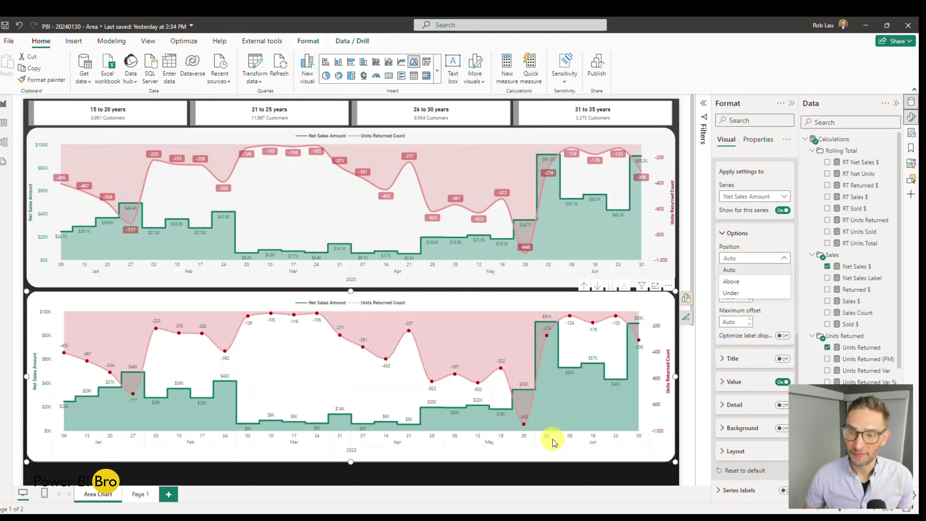
pyautogui.click(730, 292)
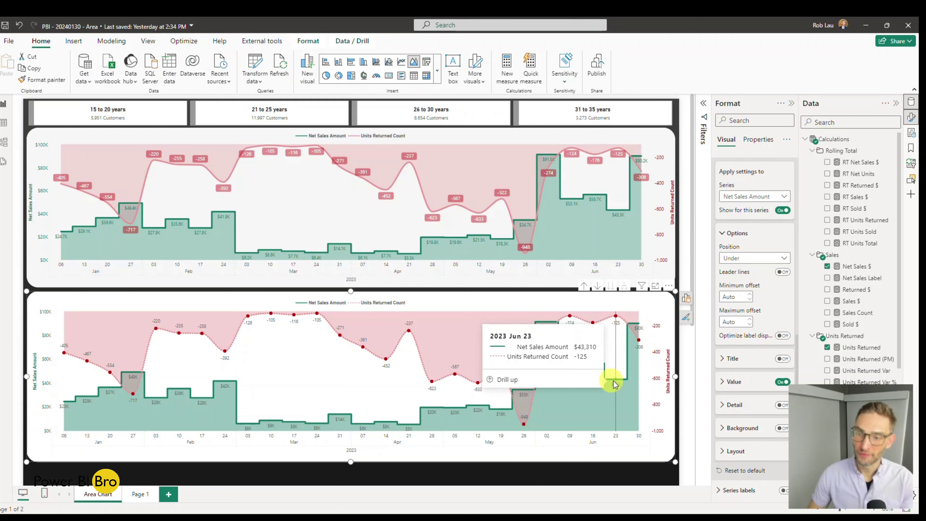
# Make the Net Sales Amount data label values green and bold.
pyautogui.scroll(-2, 743, 290)
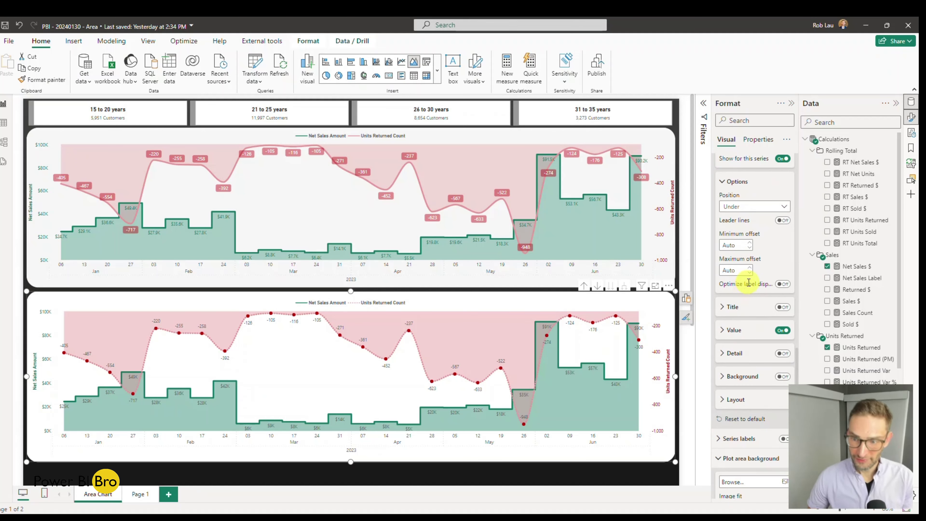
pyautogui.click(731, 328)
pyautogui.scroll(-5, 751, 302)
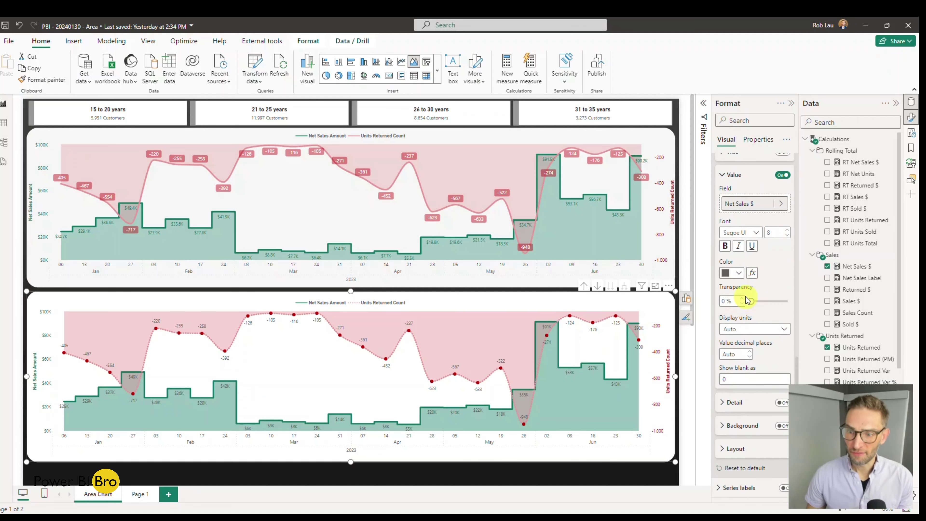
pyautogui.click(734, 273)
pyautogui.click(754, 305)
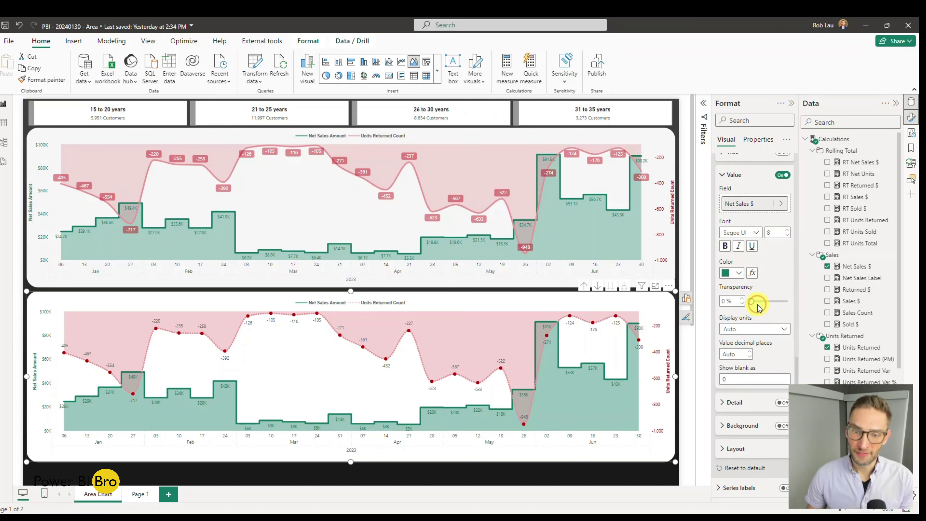
pyautogui.click(726, 246)
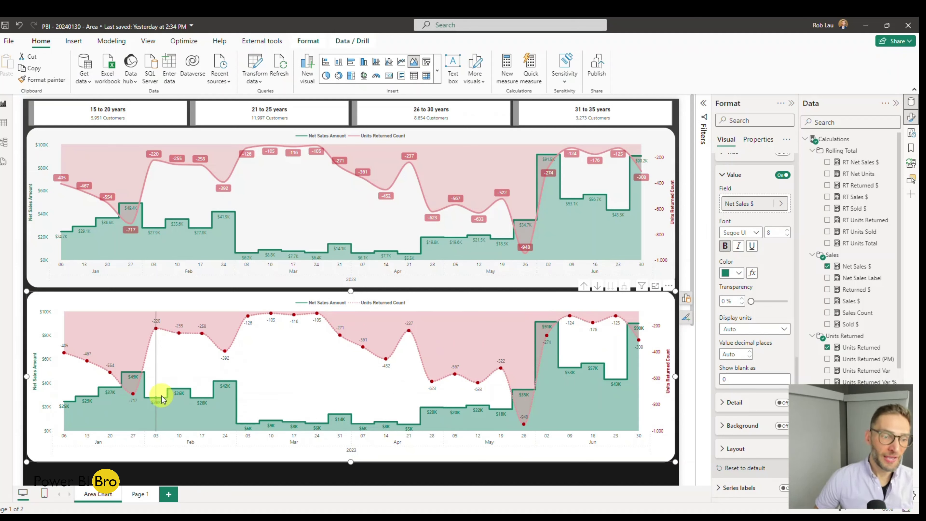
# Show the Net Sales Amount data label values with 1 decimal place.
pyautogui.moveTo(185, 396)
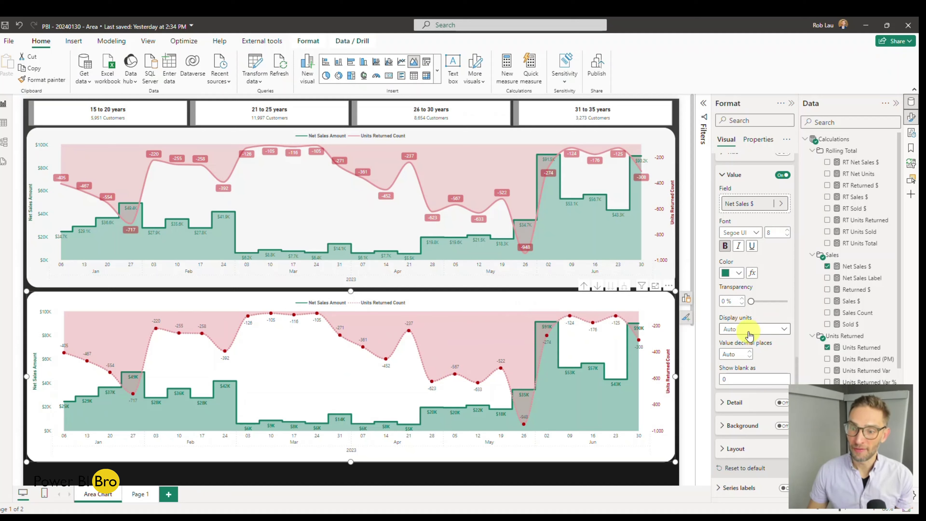
pyautogui.click(735, 353)
pyautogui.write('1')
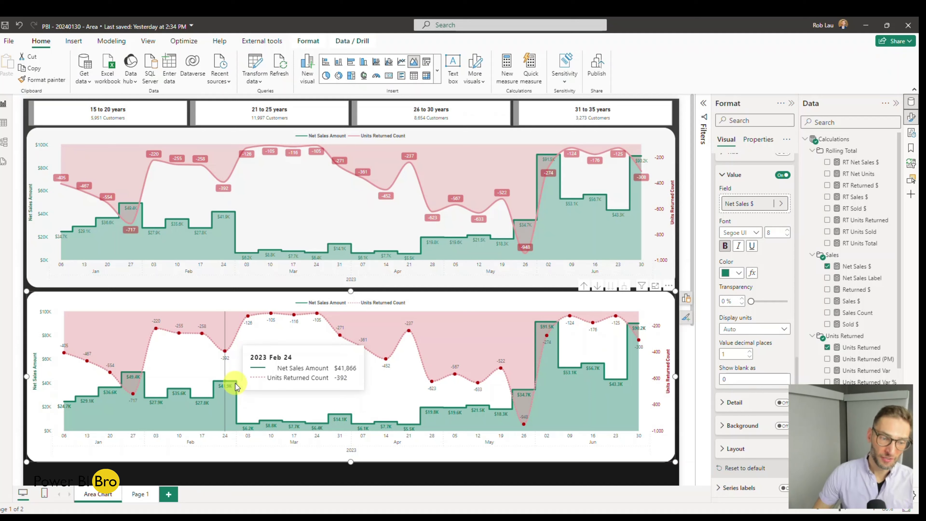
pyautogui.moveTo(236, 387)
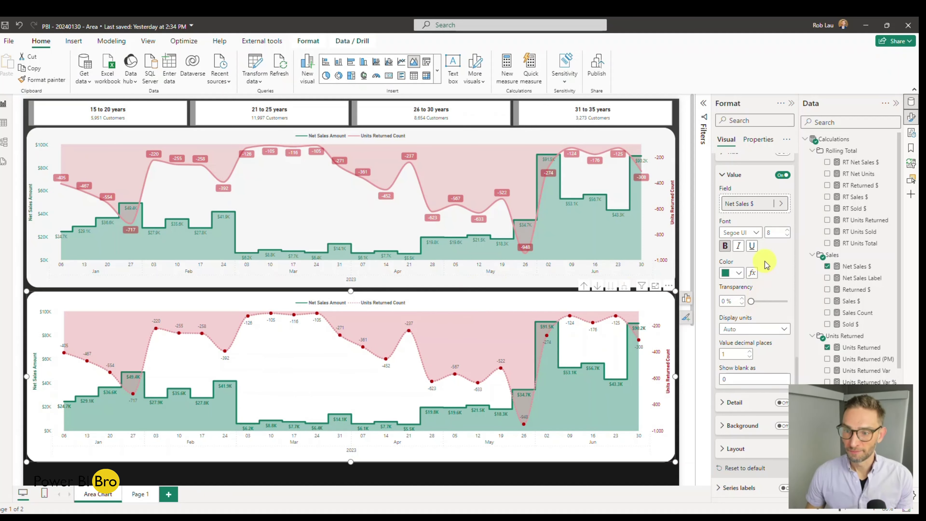
# Switch the data label settings to apply to only the Units Returned Count series.
pyautogui.scroll(4, 765, 264)
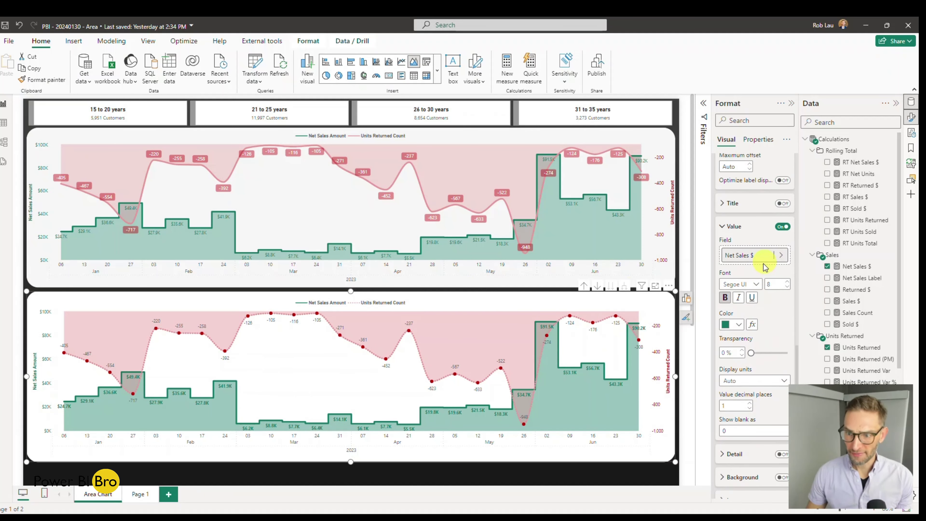
pyautogui.scroll(5, 761, 271)
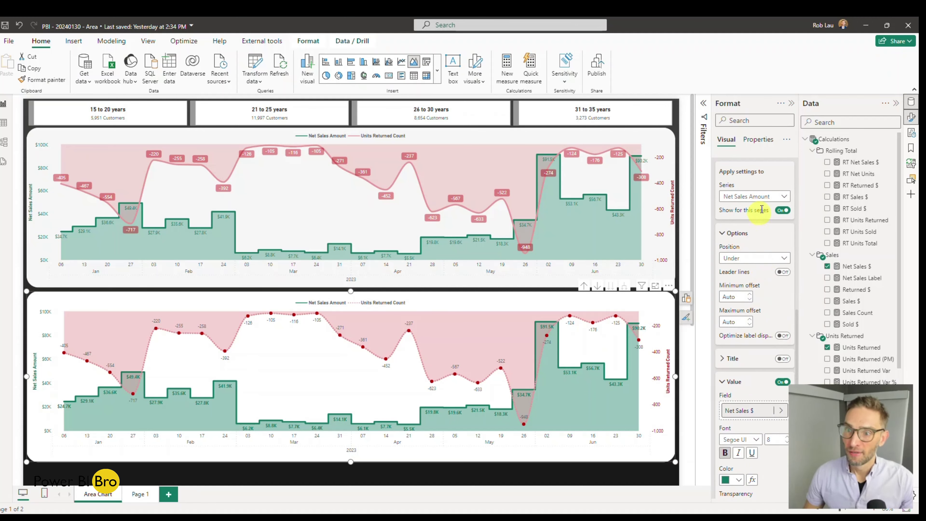
pyautogui.click(773, 197)
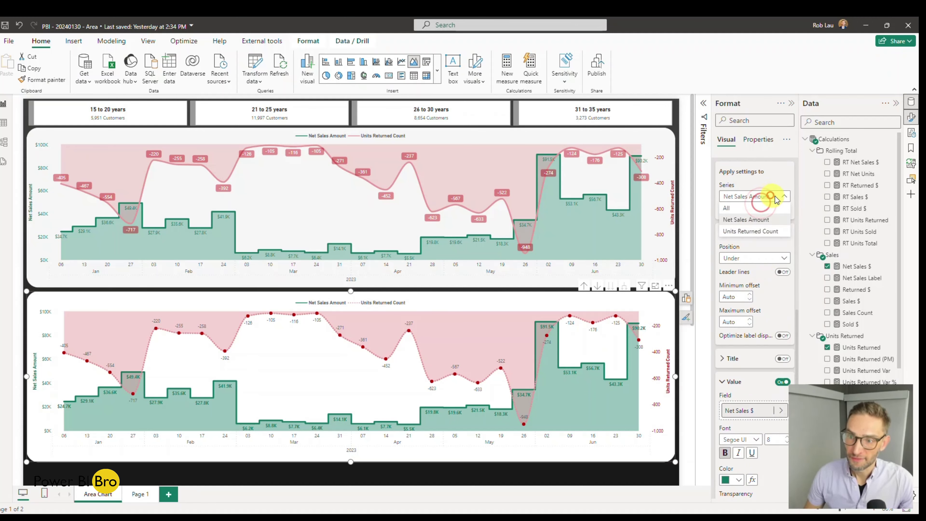
pyautogui.click(750, 230)
pyautogui.scroll(-2, 764, 303)
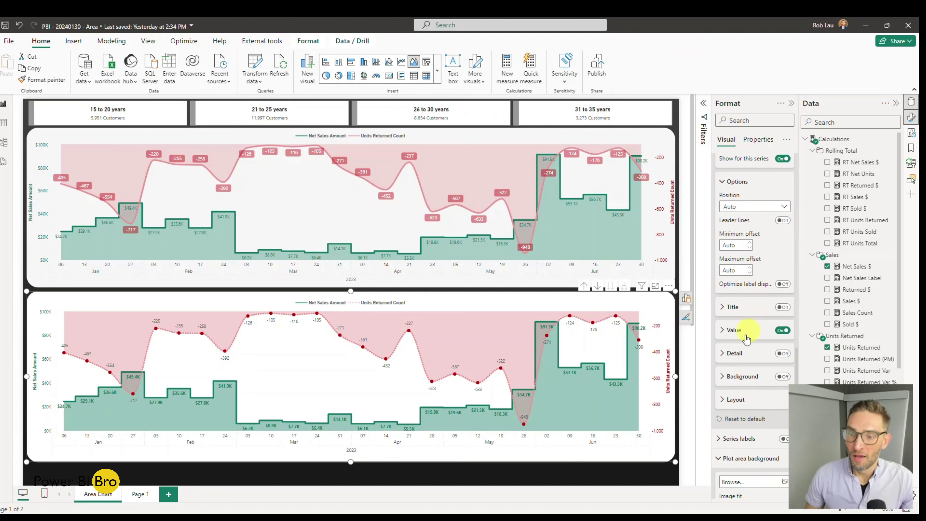
pyautogui.click(740, 330)
pyautogui.scroll(-2, 764, 359)
pyautogui.click(737, 377)
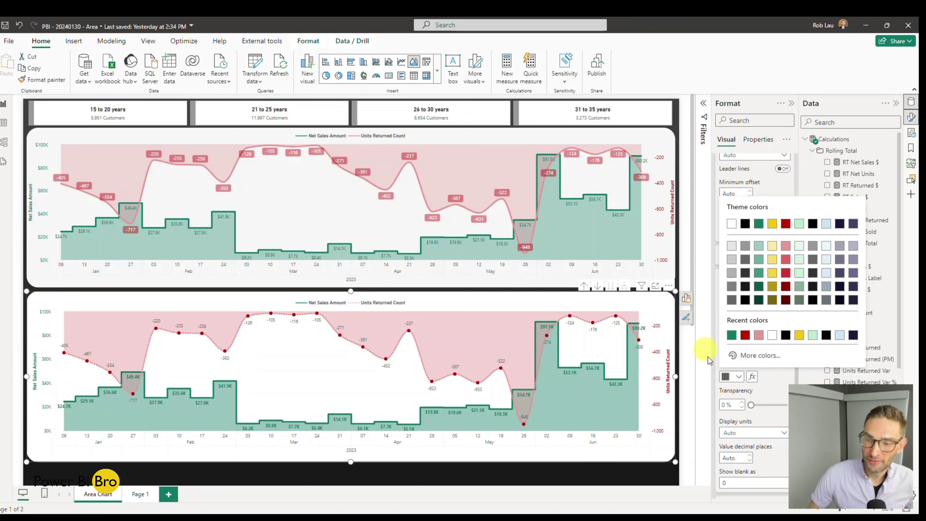
pyautogui.click(768, 394)
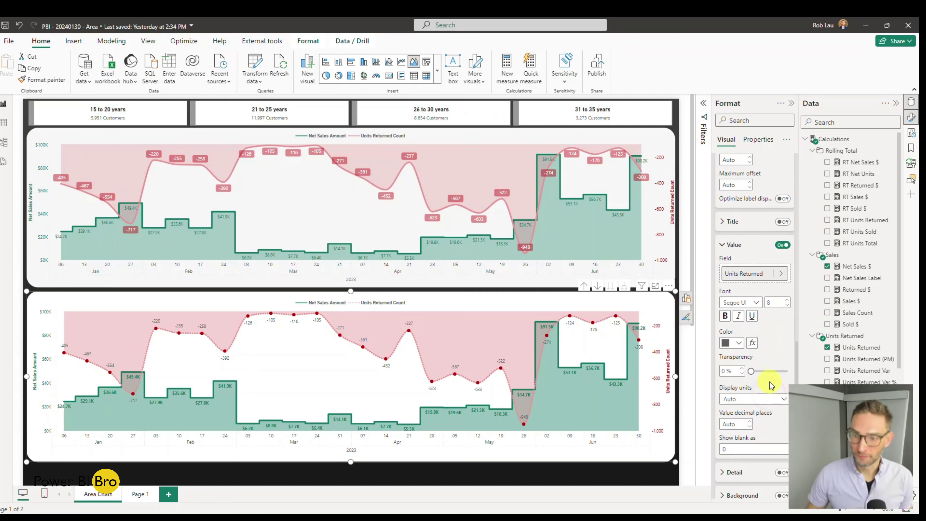
# Turn on a dark red background with 50% transparency behind the Units Returned Count data labels.
pyautogui.scroll(-6, 766, 382)
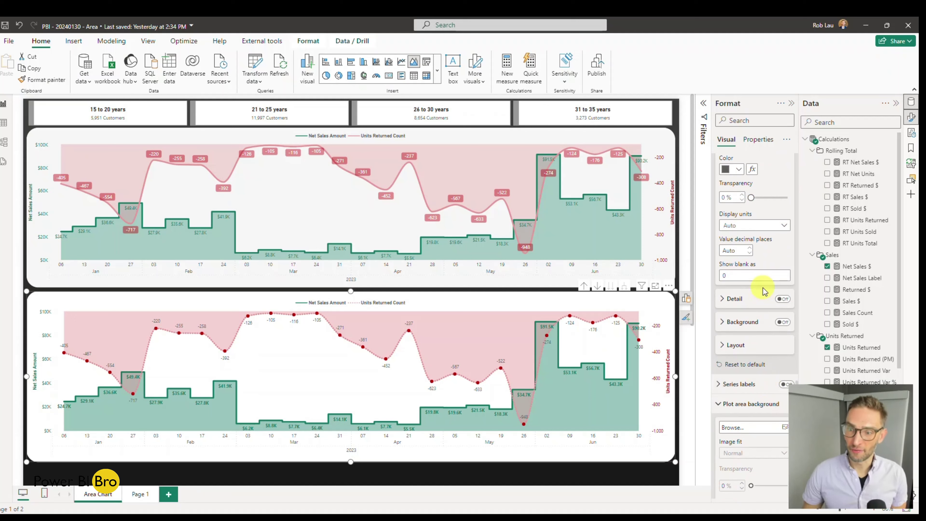
pyautogui.click(781, 322)
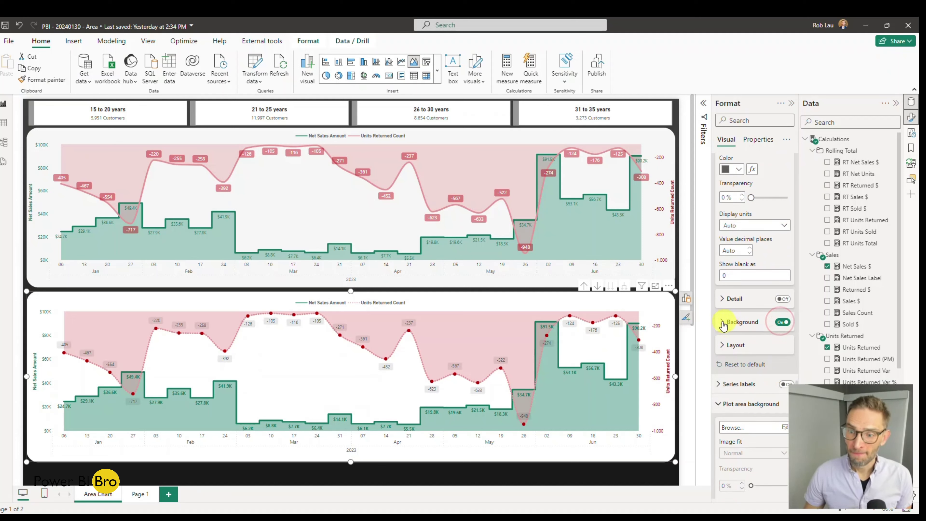
pyautogui.click(723, 322)
pyautogui.scroll(-2, 743, 307)
pyautogui.click(740, 295)
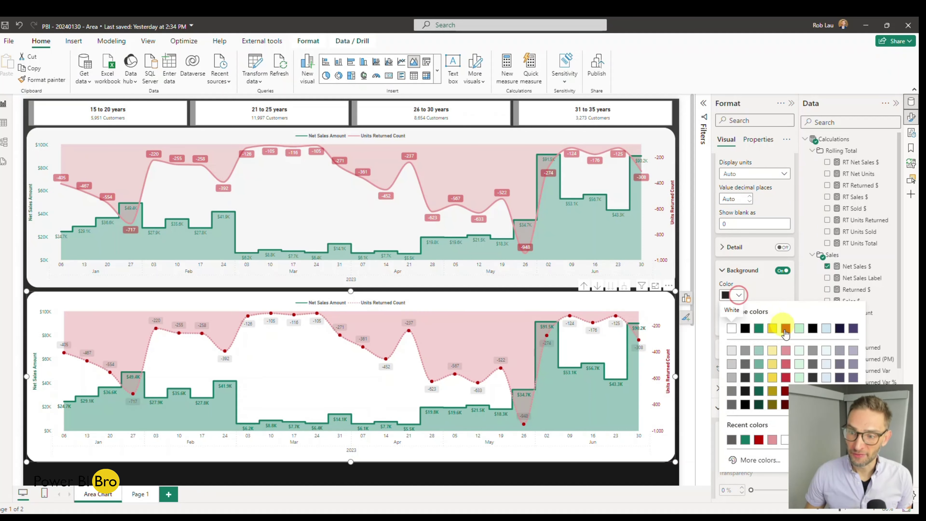
pyautogui.click(785, 328)
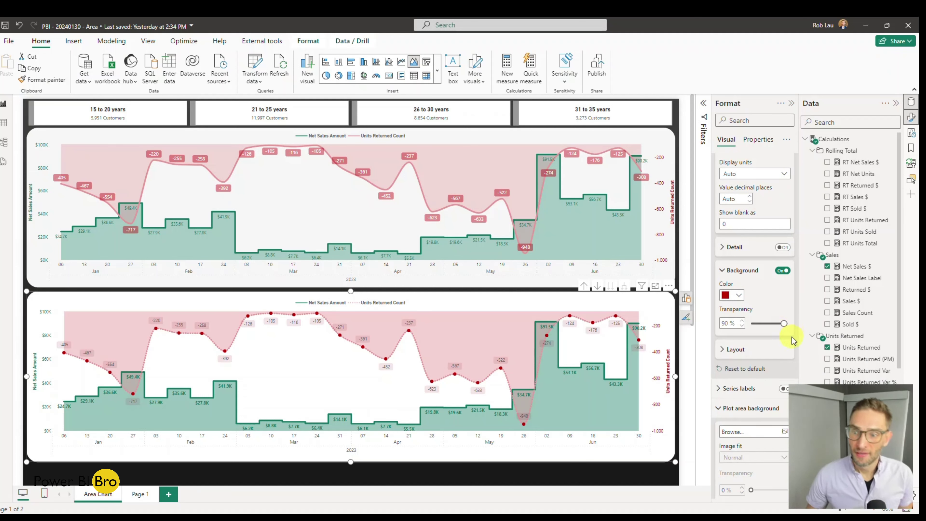
pyautogui.moveTo(783, 322); pyautogui.dragTo(770, 322)
# Make the Units Returned Count data label values white.
pyautogui.scroll(5, 769, 322)
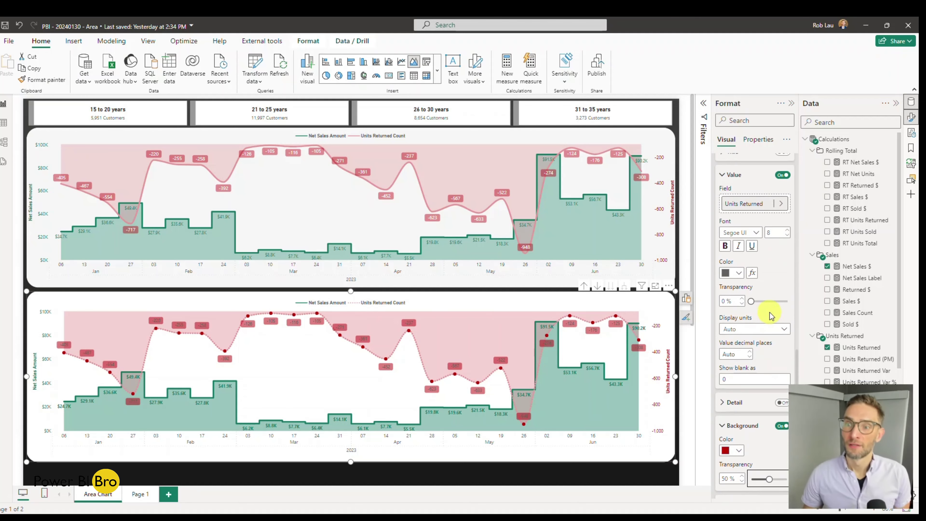
pyautogui.scroll(2, 769, 308)
pyautogui.click(735, 323)
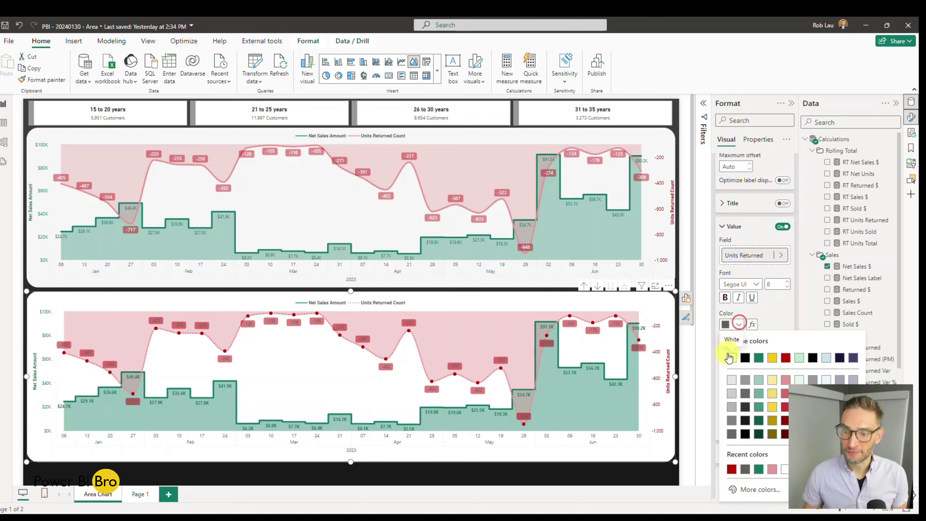
pyautogui.click(732, 354)
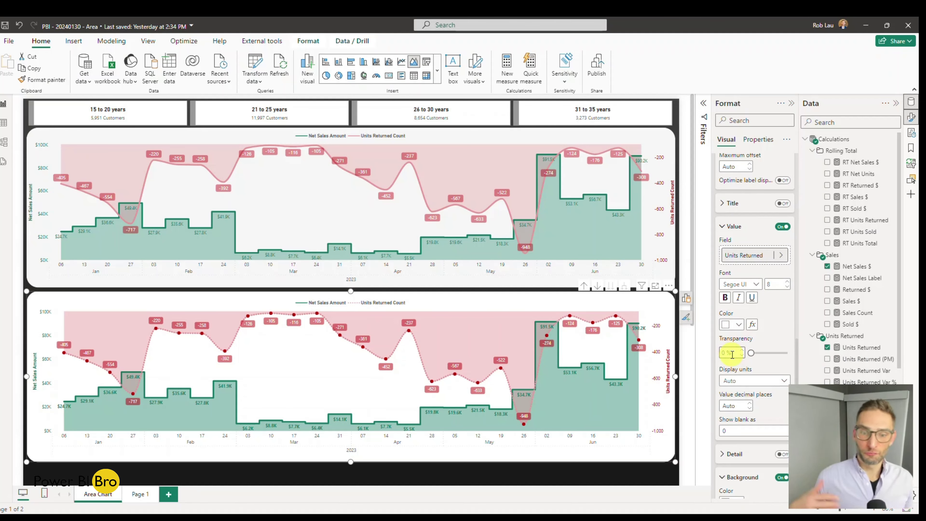
pyautogui.moveTo(197, 362)
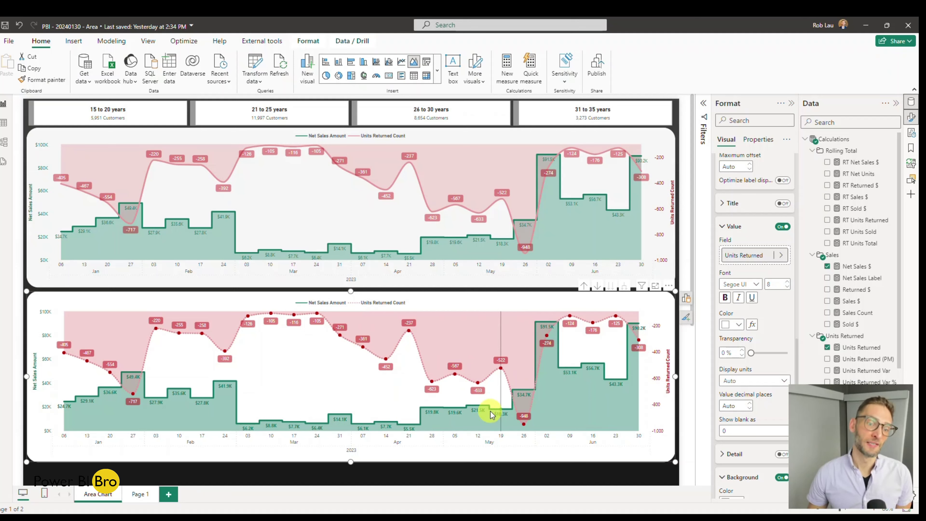
pyautogui.moveTo(491, 415)
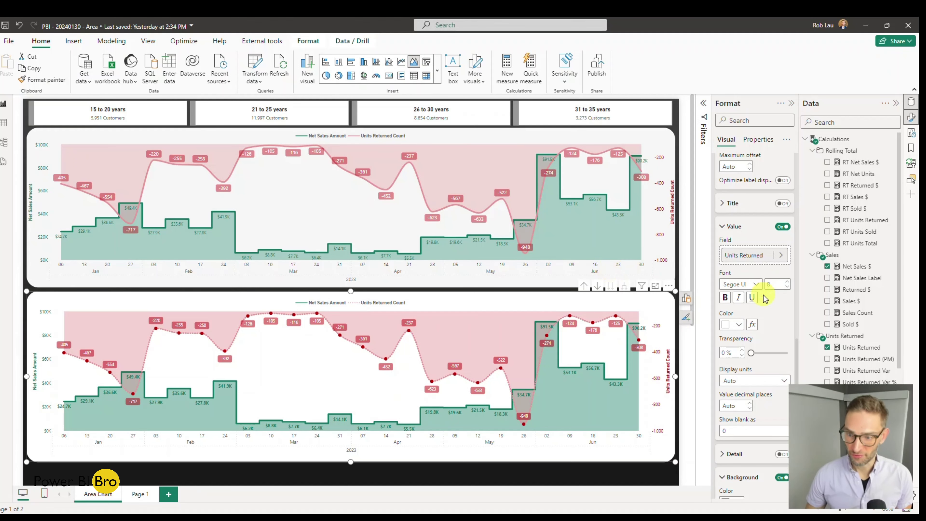
# Set the background transparency of the Units Returned Count data labels to 23%.
pyautogui.scroll(-3, 763, 310)
pyautogui.scroll(-1, 764, 310)
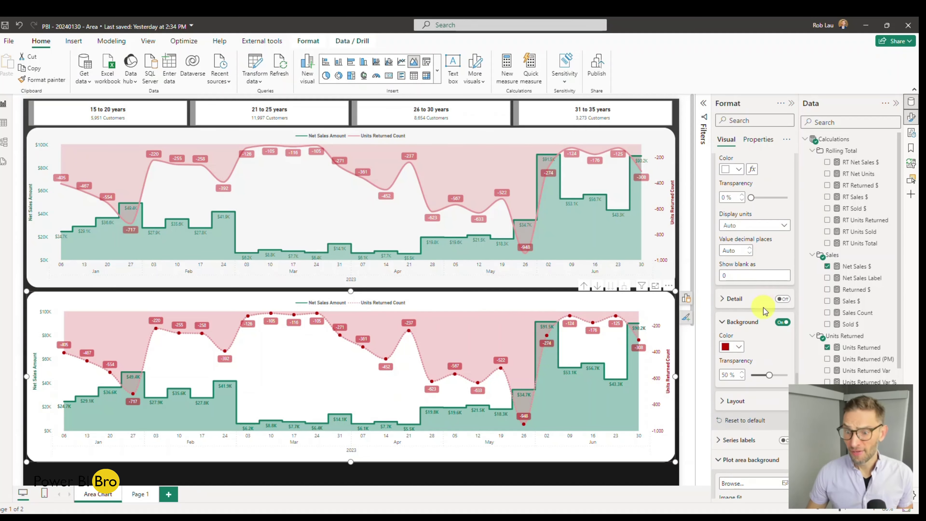
pyautogui.scroll(1, 764, 310)
pyautogui.scroll(-1, 763, 310)
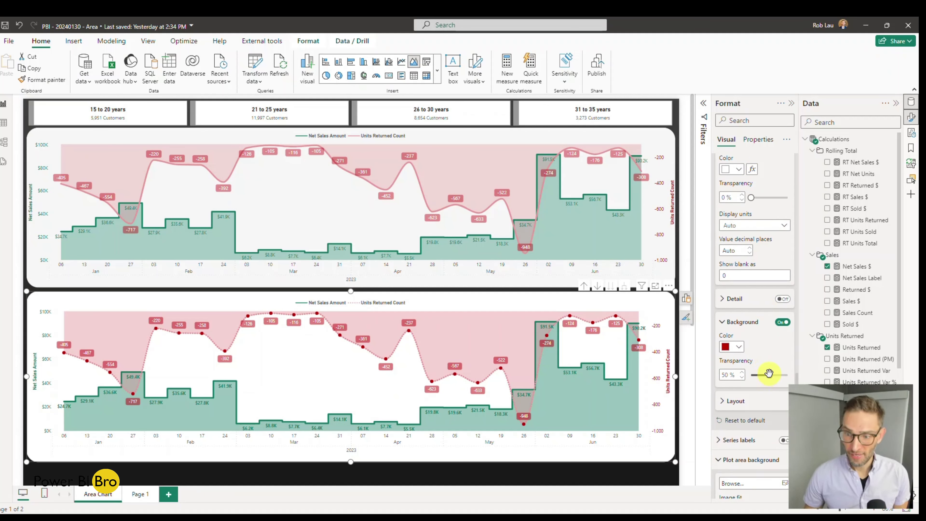
pyautogui.moveTo(769, 372); pyautogui.dragTo(752, 375)
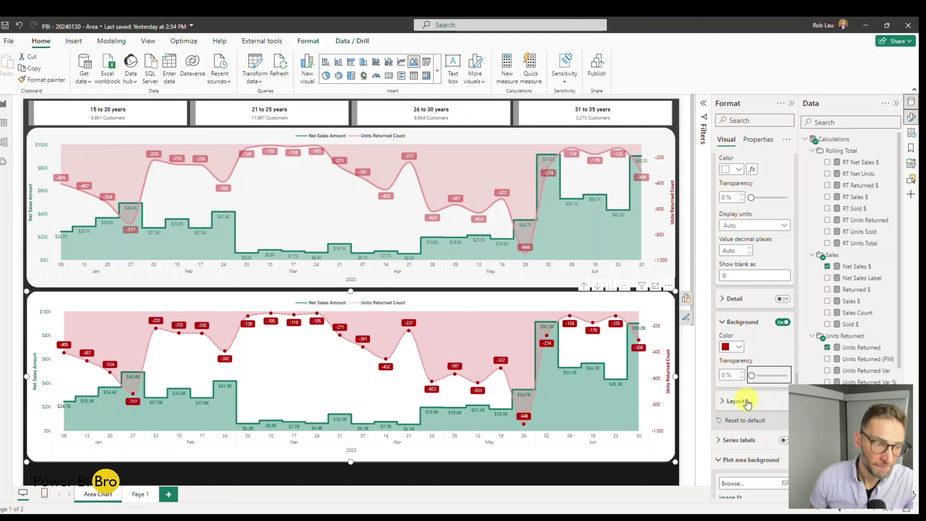
pyautogui.moveTo(753, 376); pyautogui.dragTo(759, 376)
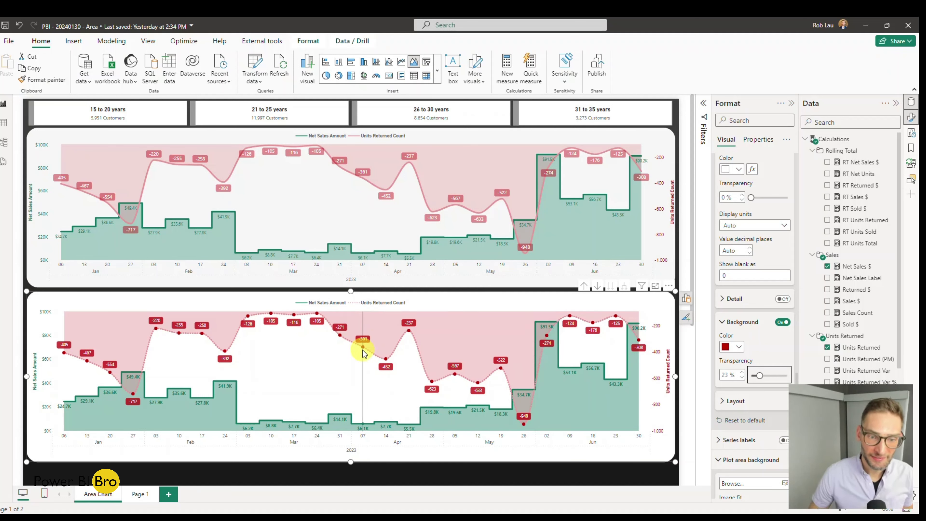
pyautogui.moveTo(362, 349)
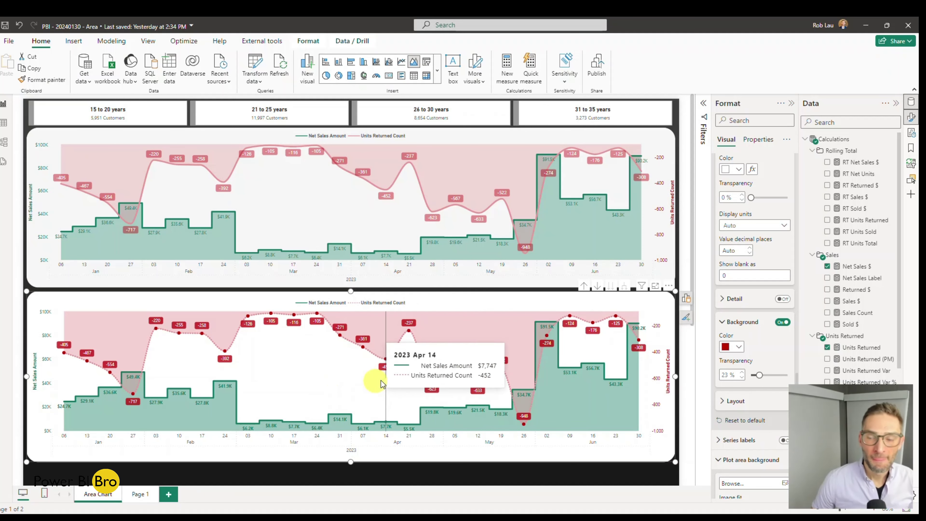
# Compare the tooltips of the two area charts and add the Sold $ measure to the new chart's tooltips.
pyautogui.scroll(-4, 751, 330)
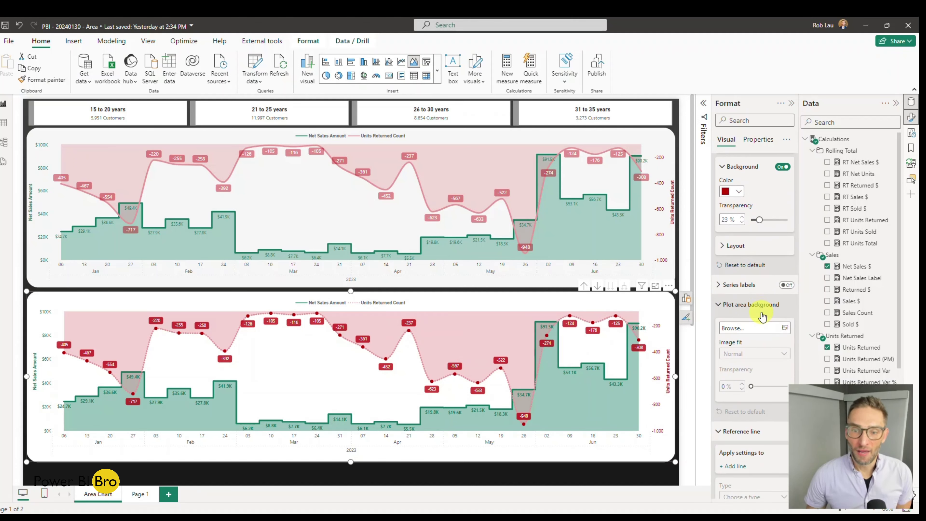
pyautogui.scroll(-2, 762, 316)
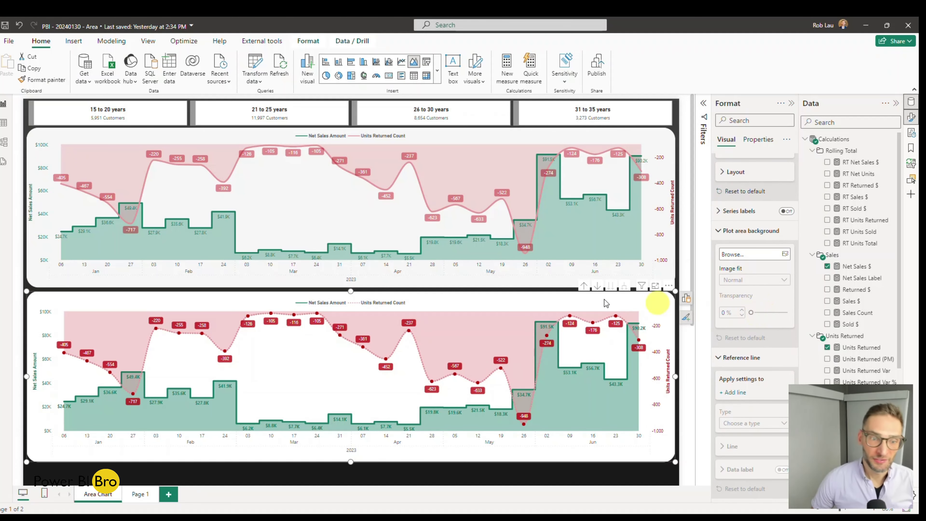
pyautogui.moveTo(344, 233)
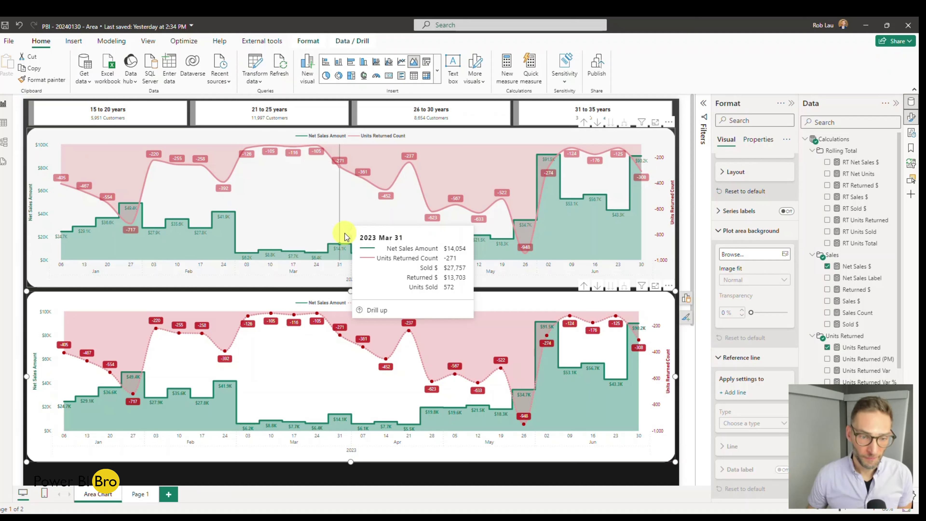
pyautogui.moveTo(347, 392)
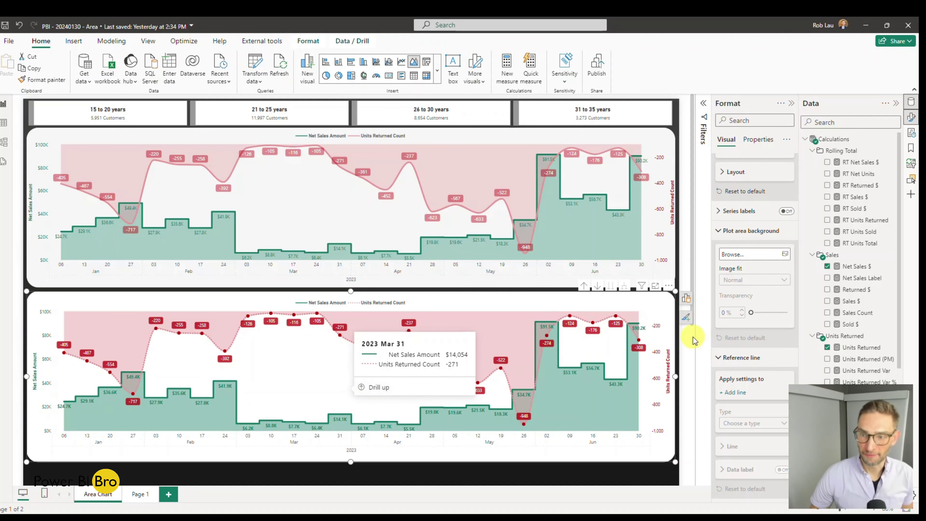
pyautogui.scroll(-2, 683, 345)
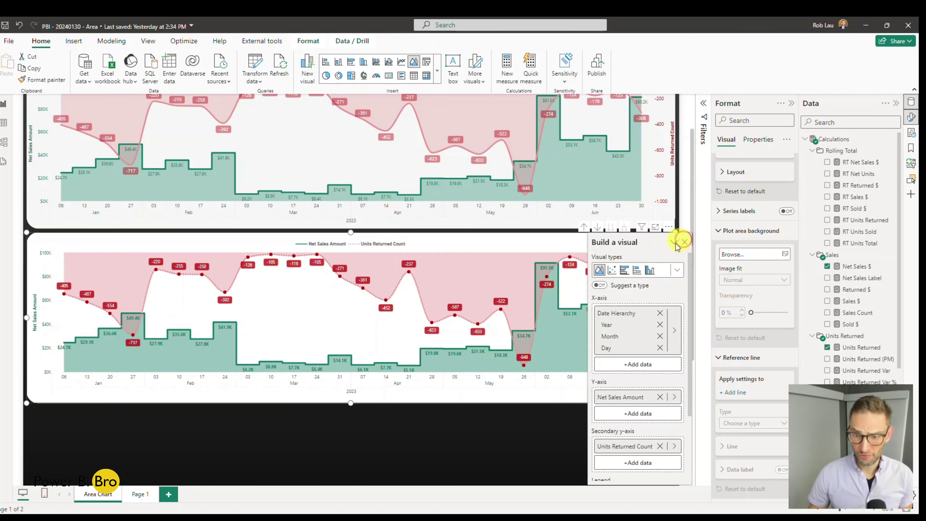
pyautogui.scroll(-3, 643, 295)
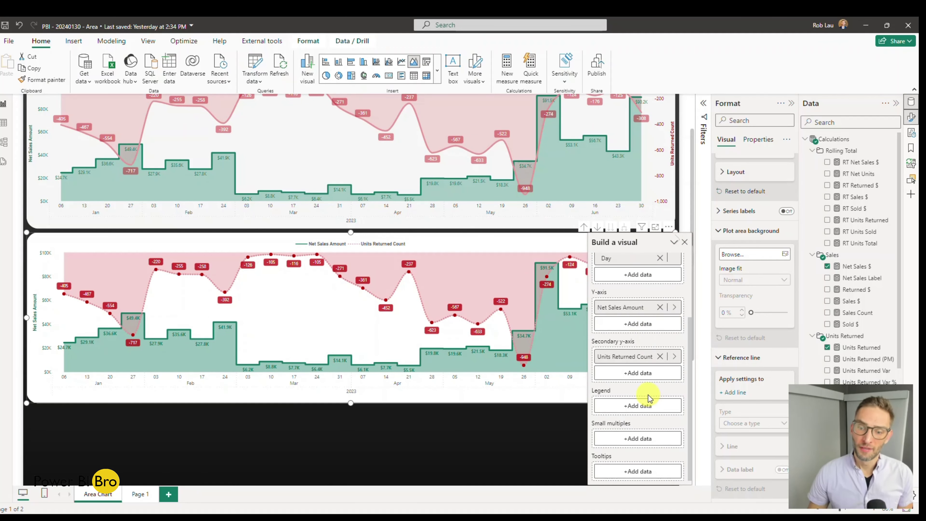
pyautogui.click(635, 410)
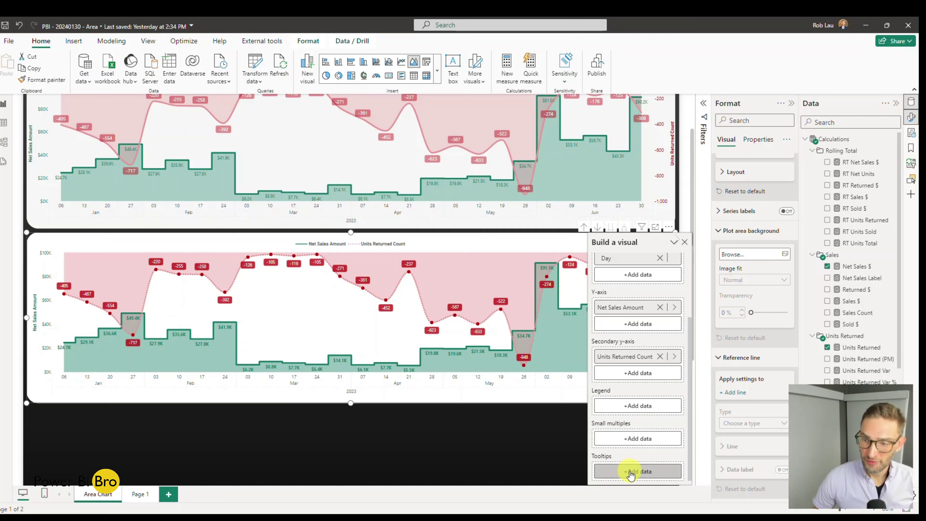
pyautogui.scroll(-5, 859, 277)
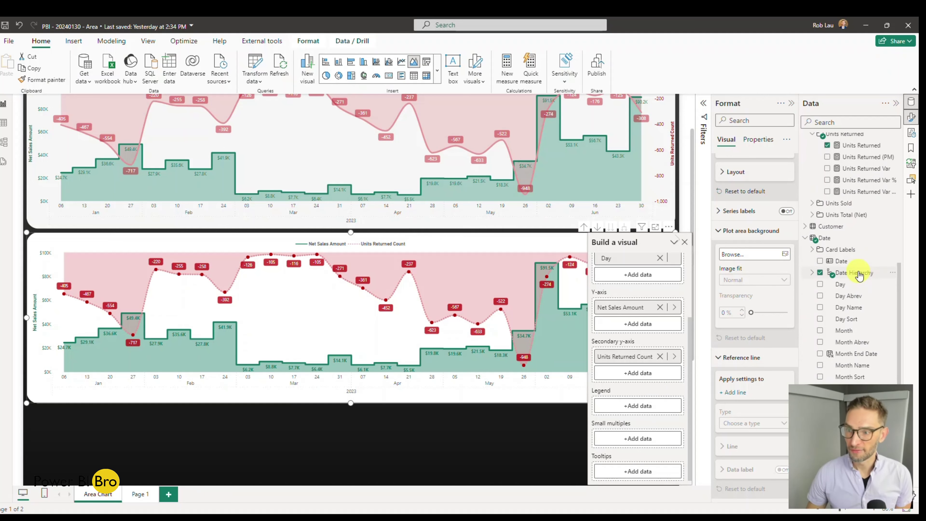
pyautogui.scroll(5, 860, 276)
pyautogui.scroll(-3, 860, 278)
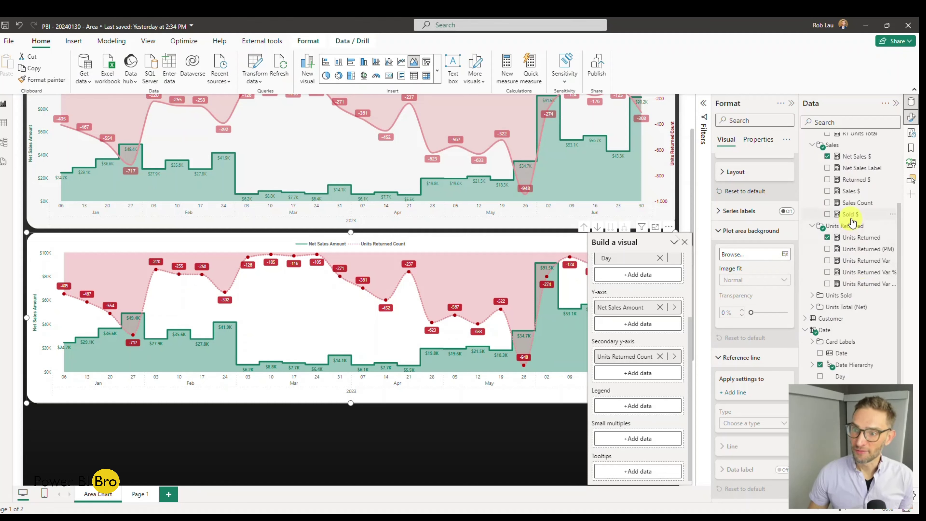
pyautogui.moveTo(854, 220); pyautogui.dragTo(648, 474)
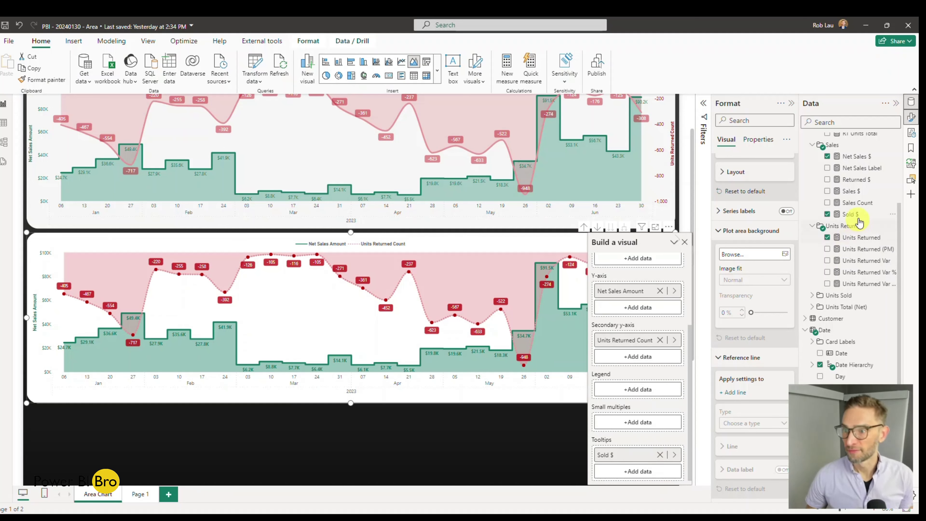
# Add the Returned $ and Units Sold measures to the new chart's tooltips.
pyautogui.moveTo(868, 184); pyautogui.dragTo(648, 474)
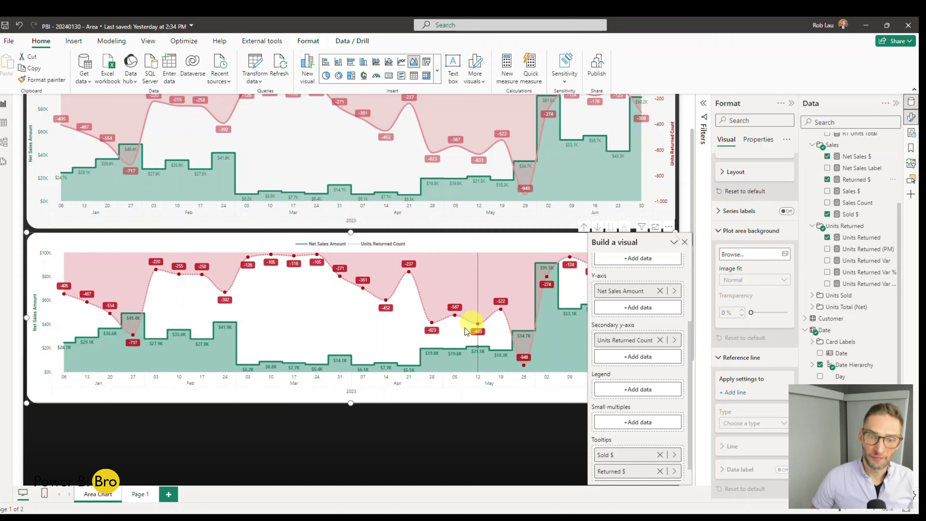
pyautogui.moveTo(477, 328)
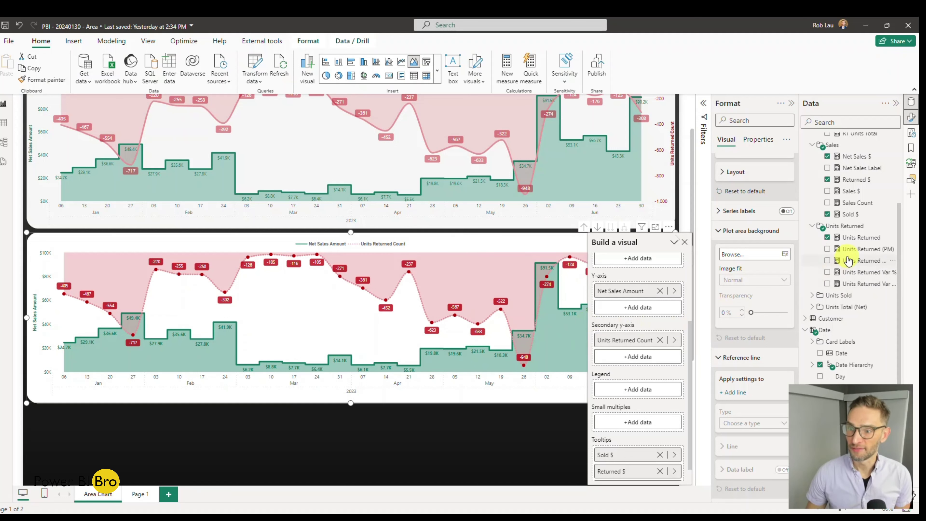
pyautogui.click(812, 295)
pyautogui.moveTo(852, 306); pyautogui.dragTo(637, 473)
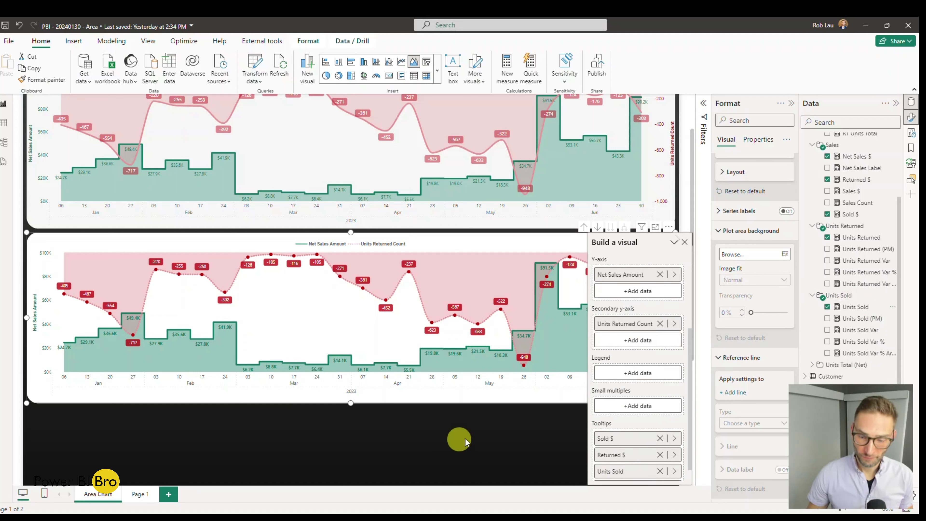
pyautogui.click(465, 438)
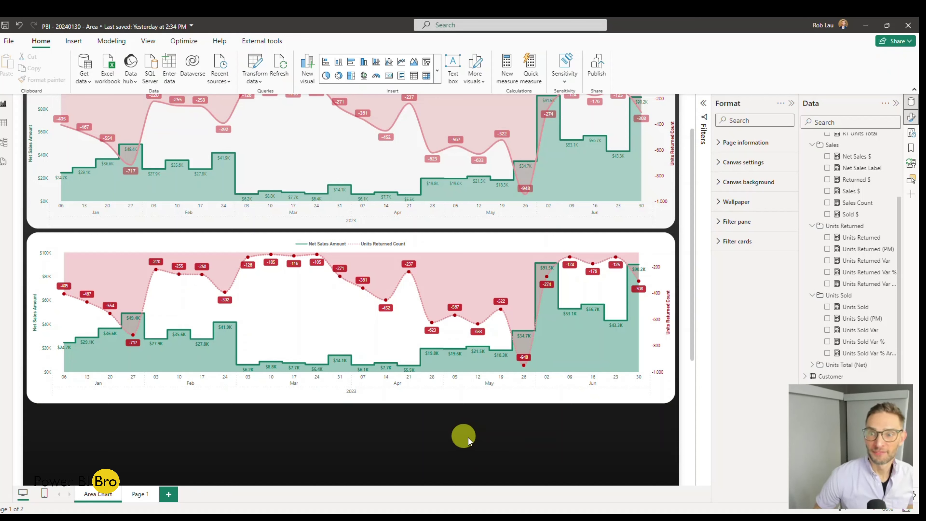
pyautogui.click(615, 390)
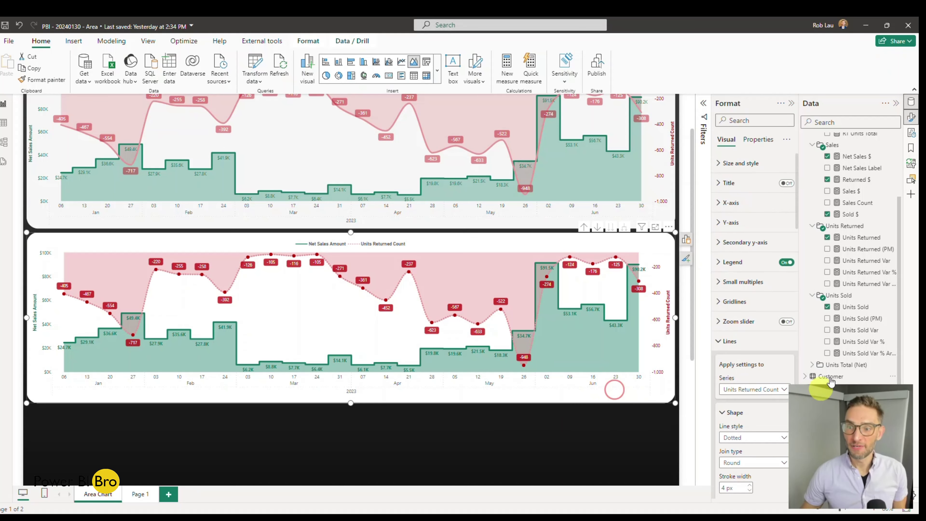
# Add a reference line of type Average line for the Net Sales Amount series to the new area chart.
pyautogui.click(727, 343)
pyautogui.scroll(-4, 743, 314)
pyautogui.scroll(-12, 735, 239)
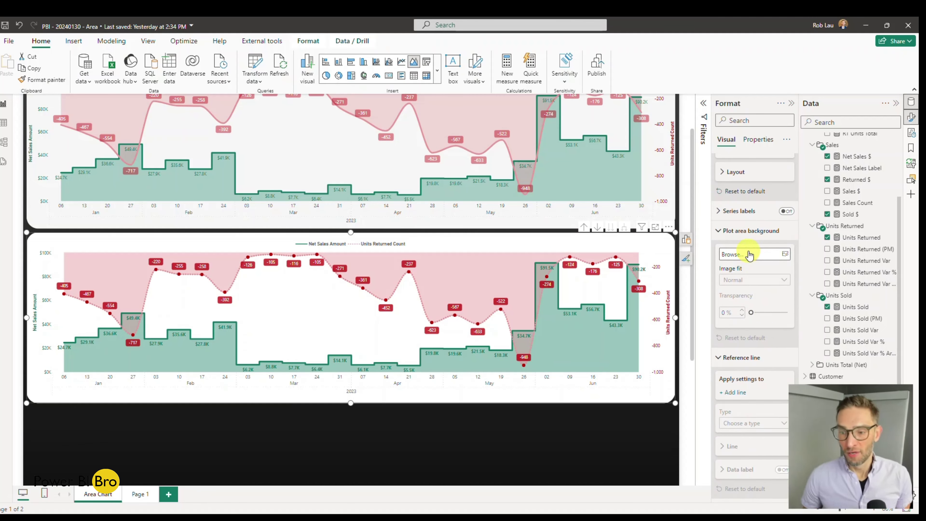
pyautogui.click(730, 392)
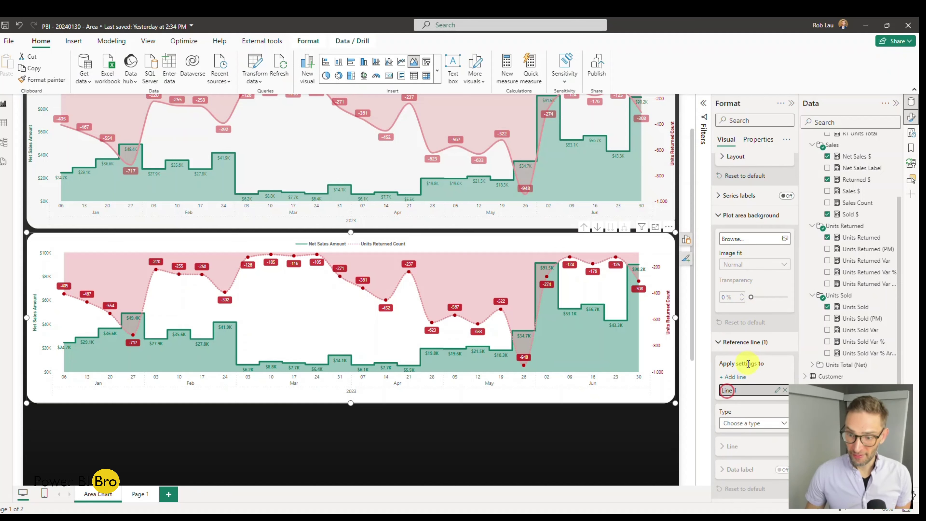
pyautogui.click(770, 423)
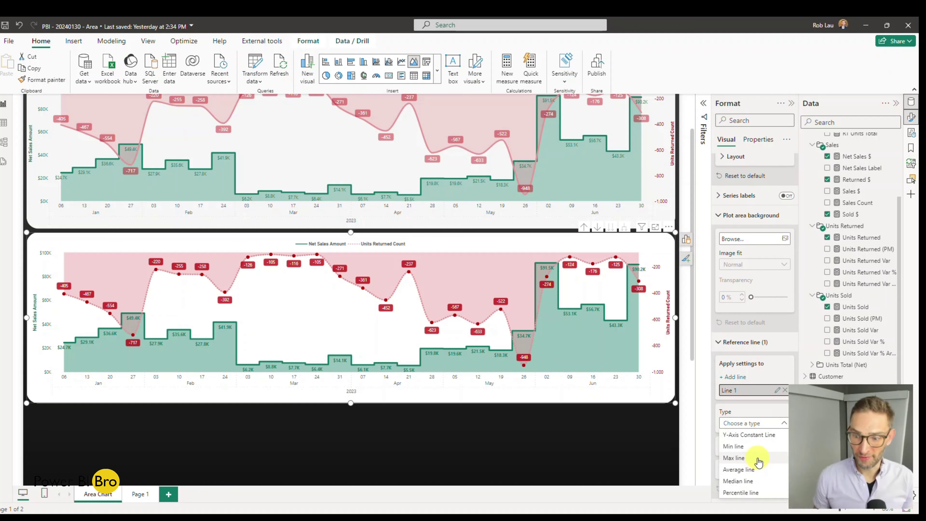
pyautogui.click(738, 407)
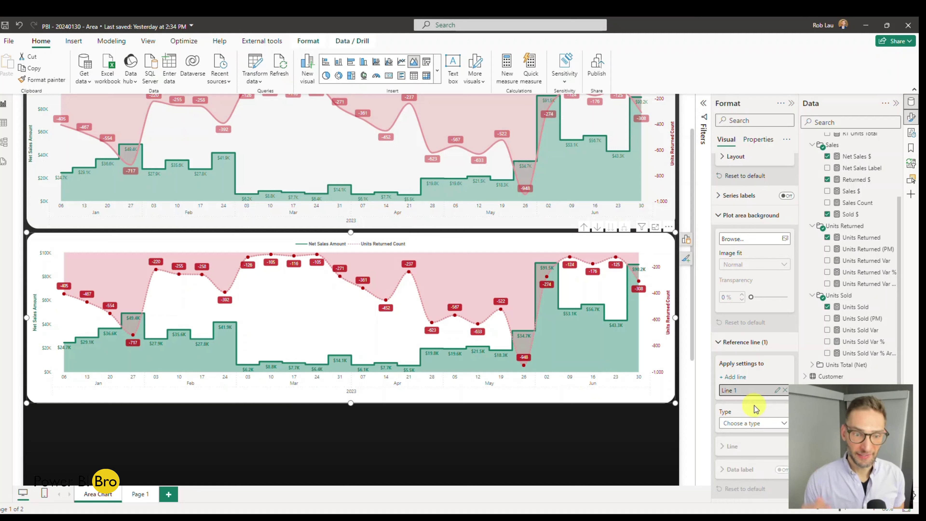
pyautogui.click(759, 423)
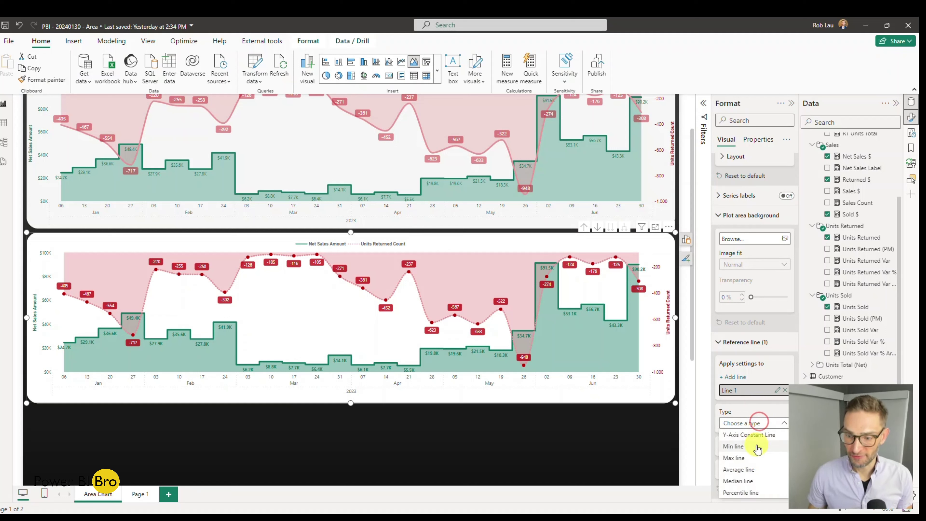
pyautogui.click(752, 473)
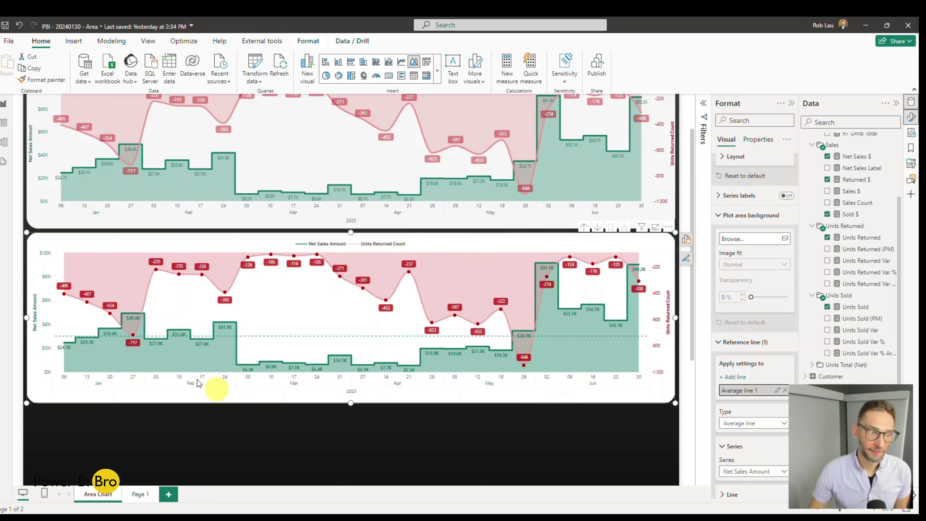
# Turn on the average line's data label with display units set to None and 0 decimal places.
pyautogui.scroll(-1, 739, 386)
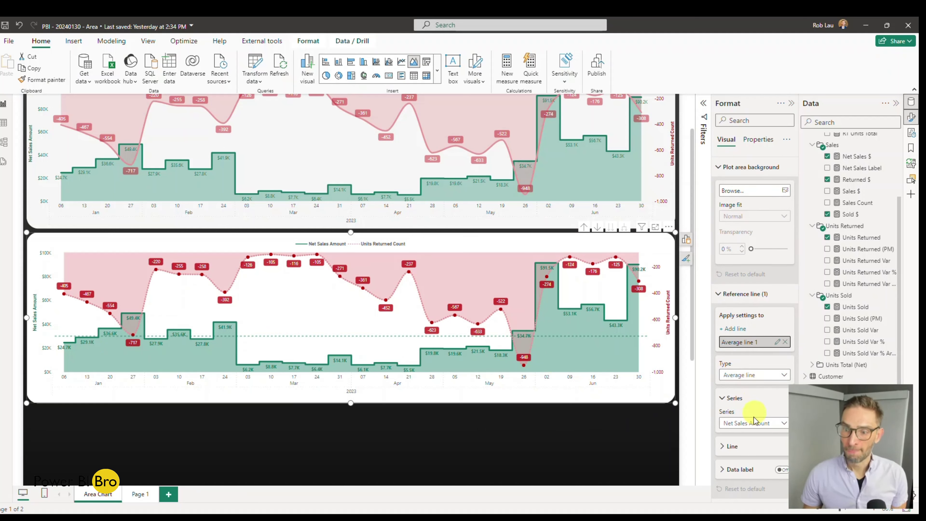
pyautogui.click(729, 477)
pyautogui.scroll(-1, 755, 436)
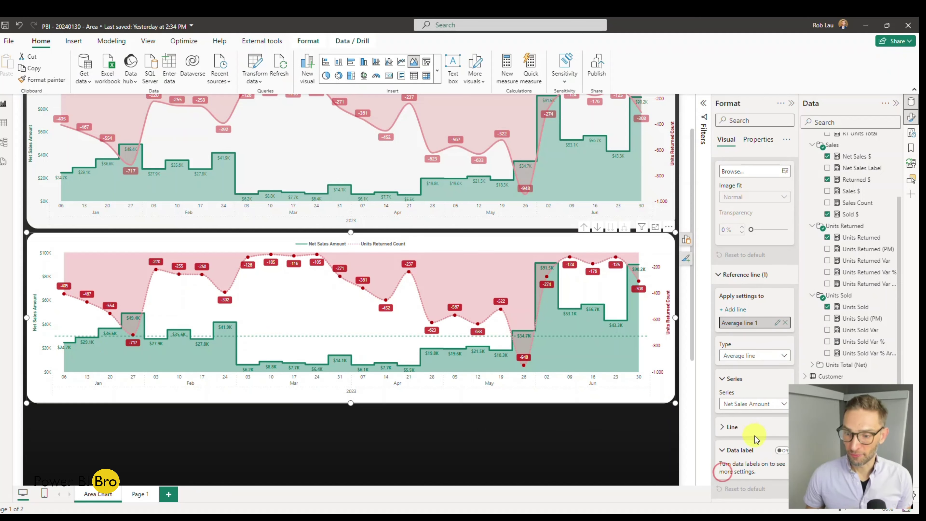
pyautogui.click(780, 450)
pyautogui.scroll(-3, 754, 413)
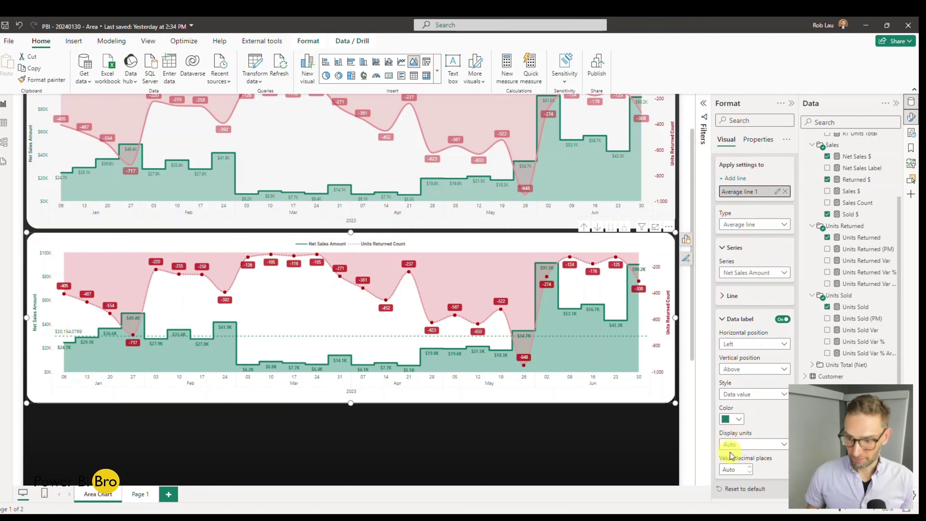
pyautogui.click(746, 444)
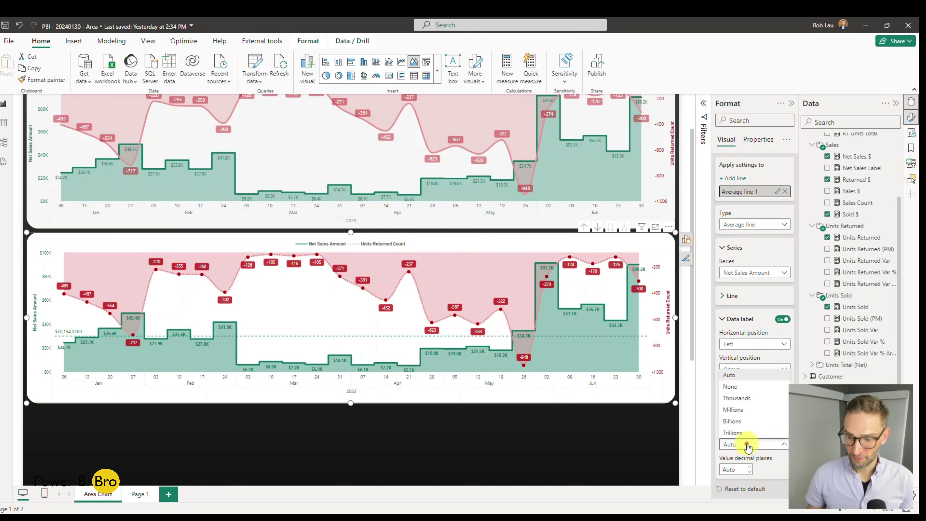
pyautogui.click(746, 393)
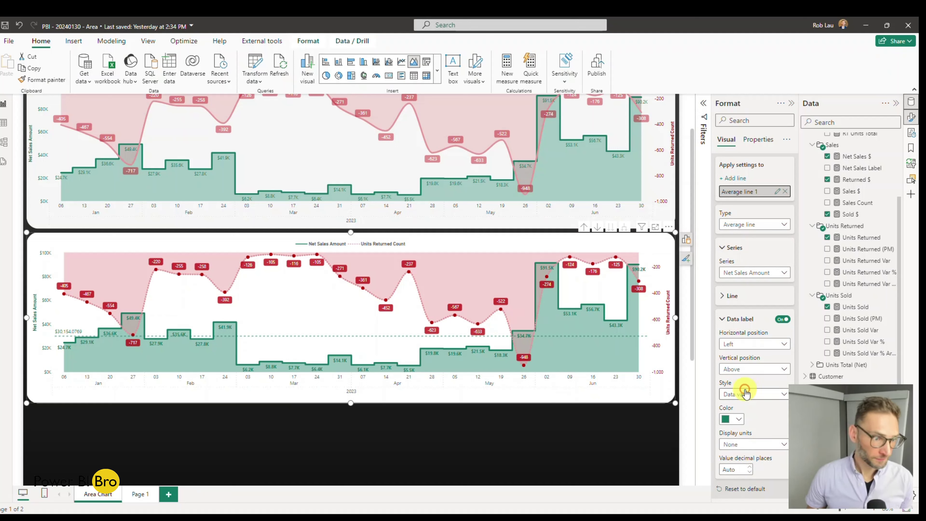
pyautogui.click(738, 470)
pyautogui.write('0')
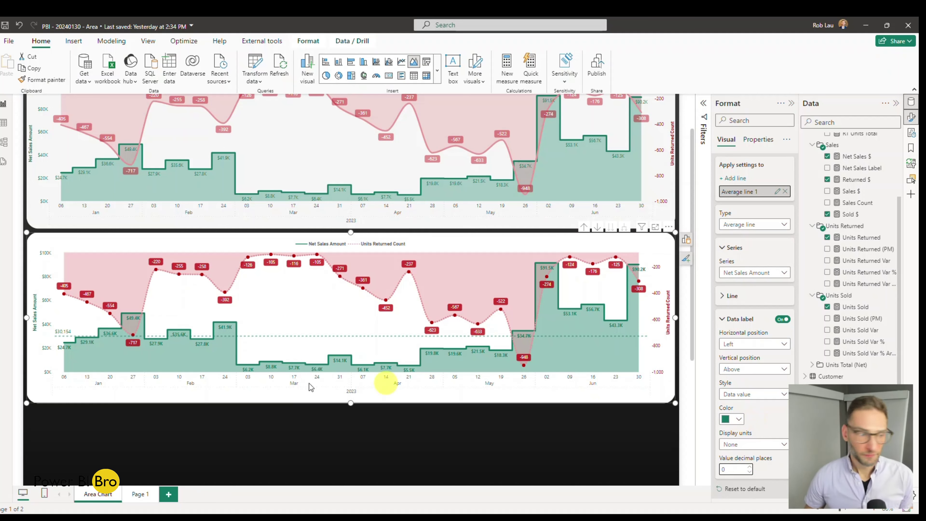
# Set the average line's data label color to black.
pyautogui.click(739, 419)
pyautogui.click(751, 270)
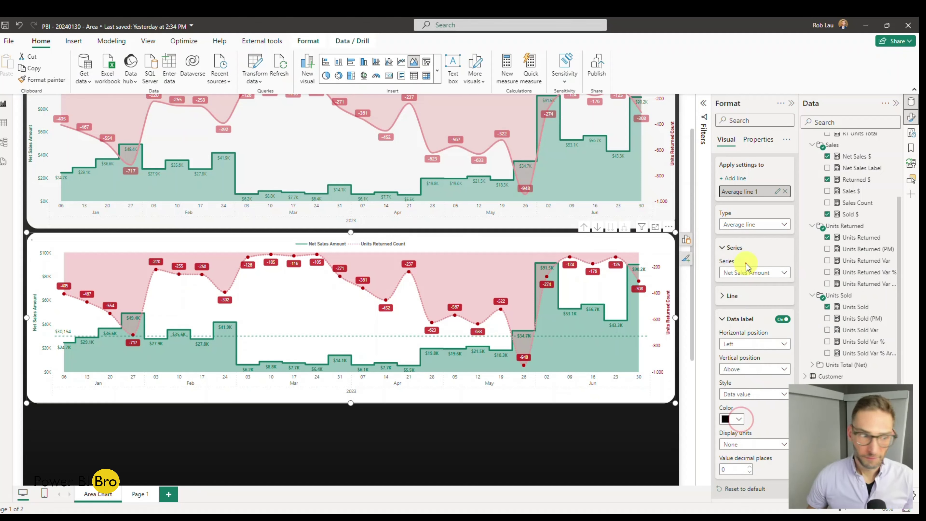
pyautogui.click(280, 445)
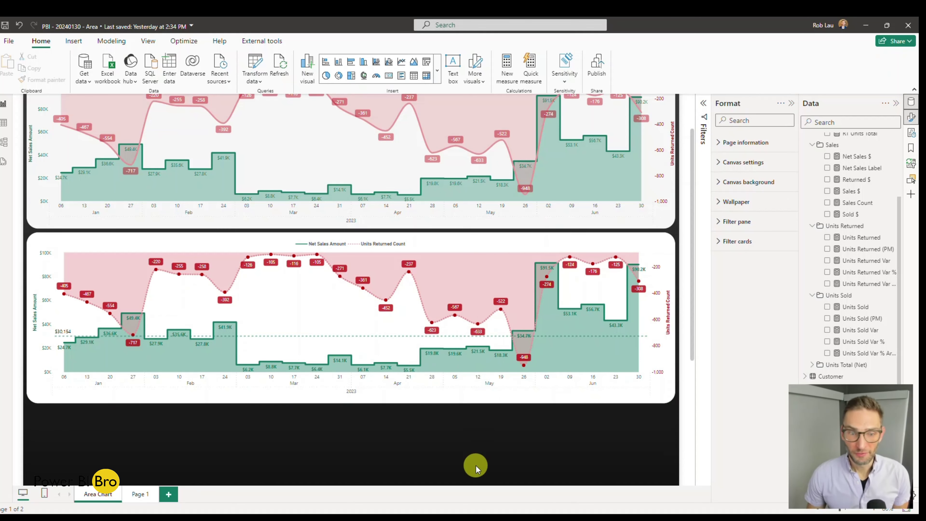
# Change the color of the average line's data label to the green theme color.
pyautogui.click(83, 394)
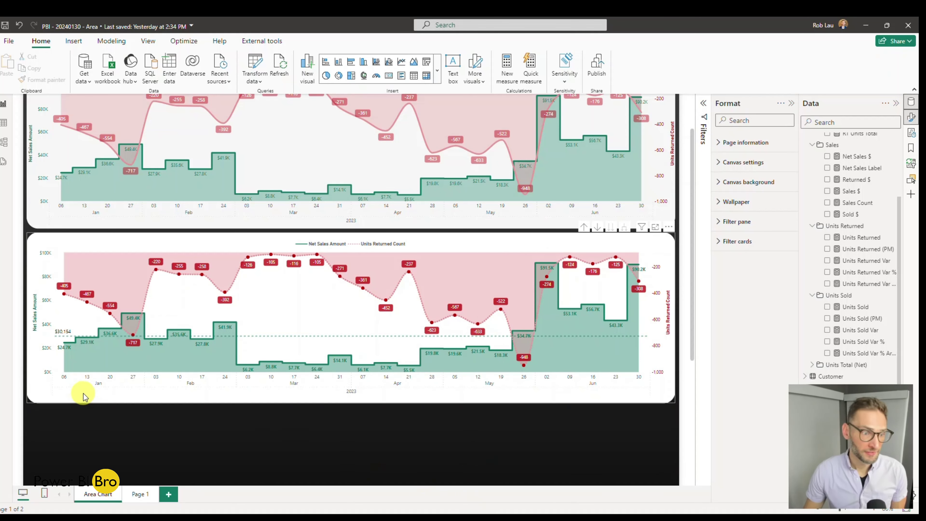
pyautogui.click(786, 361)
pyautogui.scroll(-4, 776, 389)
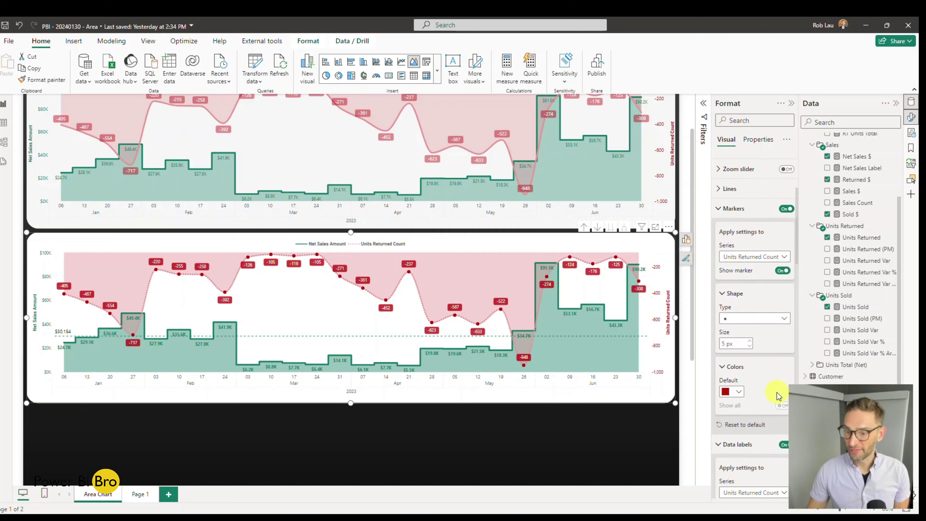
pyautogui.scroll(-10, 768, 389)
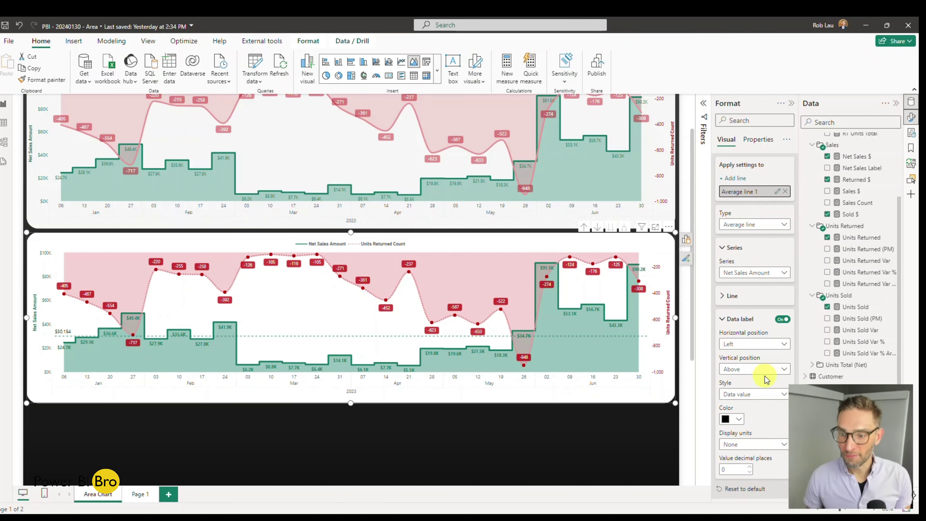
pyautogui.click(737, 423)
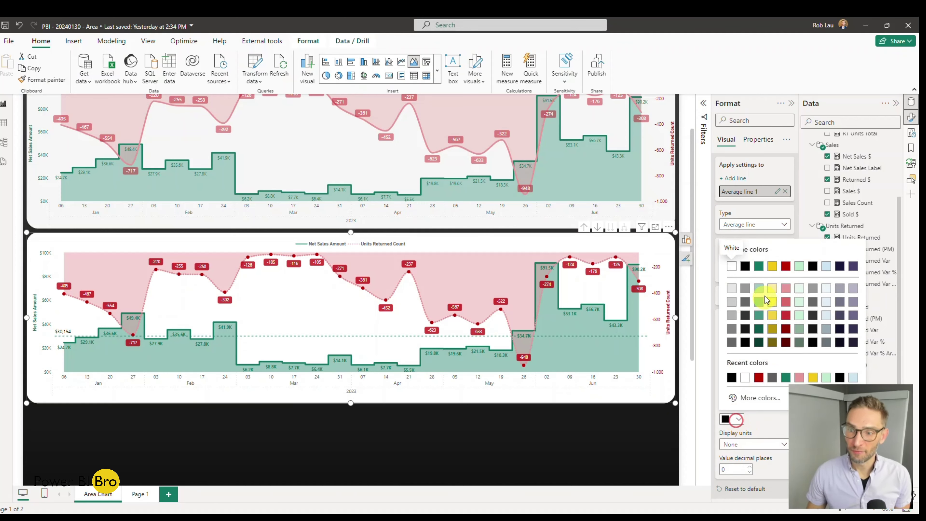
pyautogui.click(759, 263)
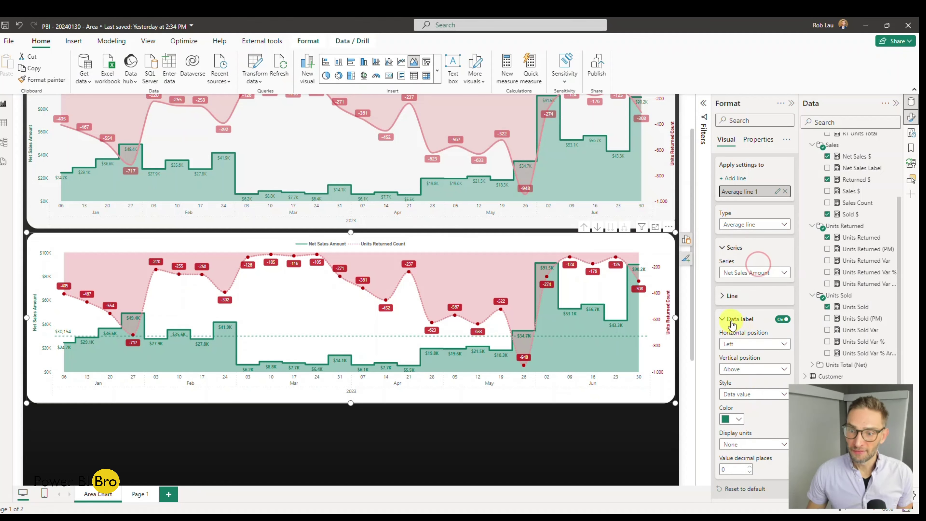
# Set the transparency of the average line to 18%.
pyautogui.click(728, 299)
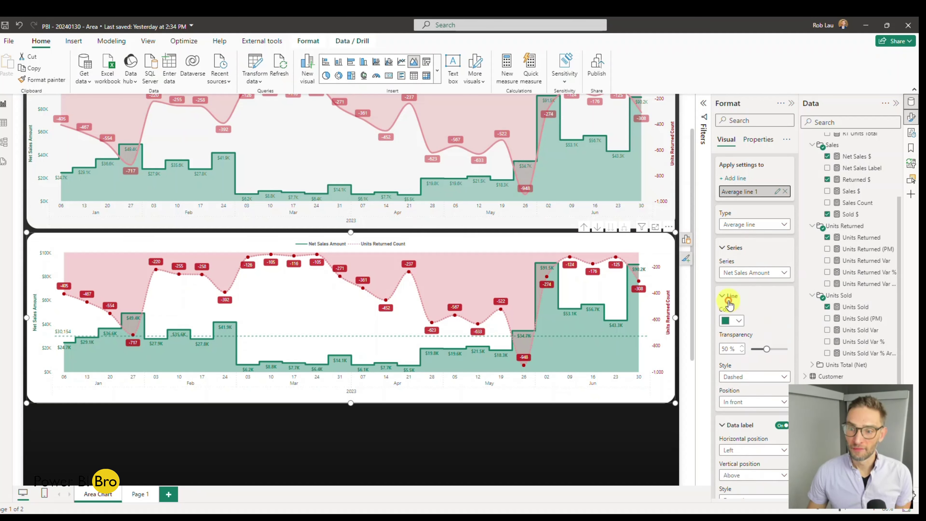
pyautogui.scroll(-2, 761, 315)
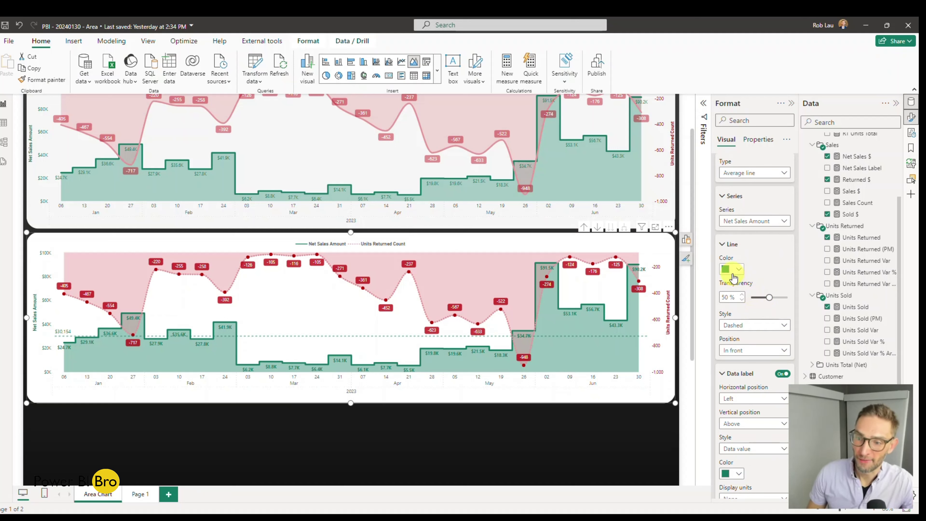
pyautogui.moveTo(769, 297); pyautogui.dragTo(750, 294)
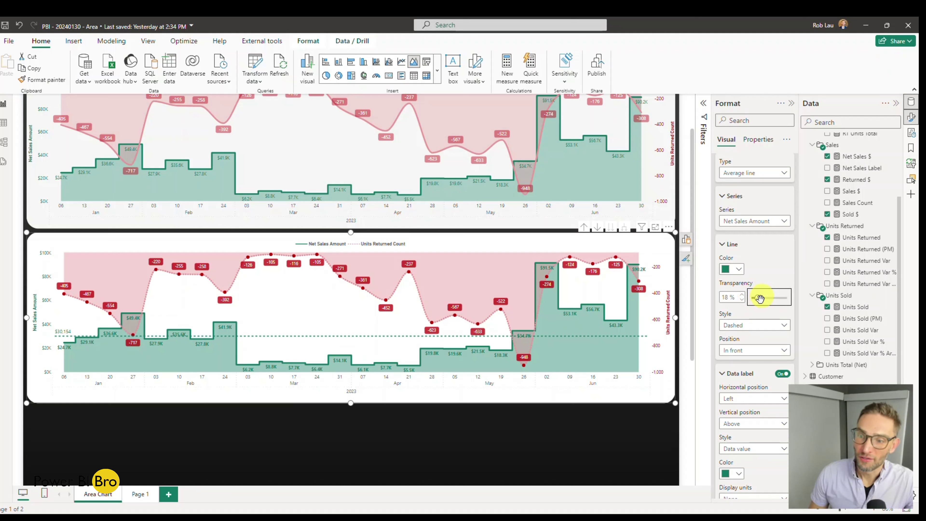
# Try a dark purple color on the average line and return it to the green theme color.
pyautogui.click(738, 269)
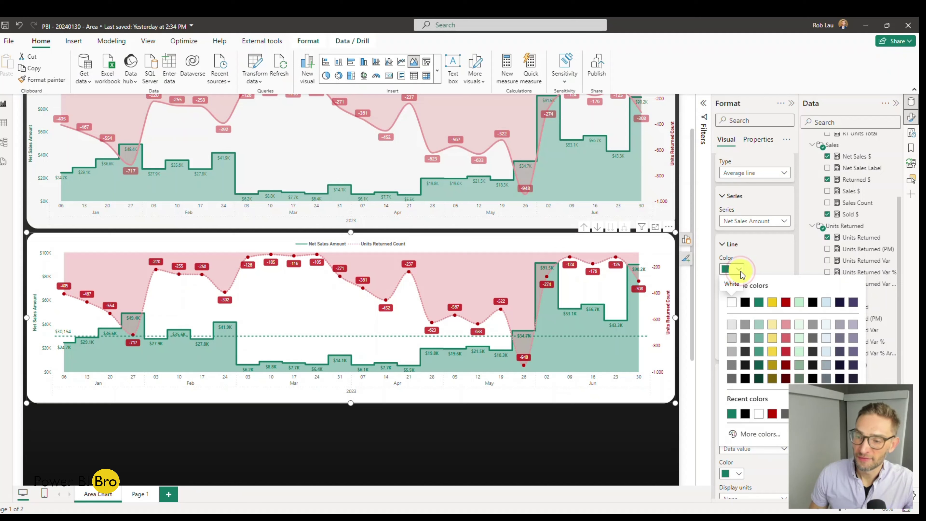
pyautogui.click(850, 306)
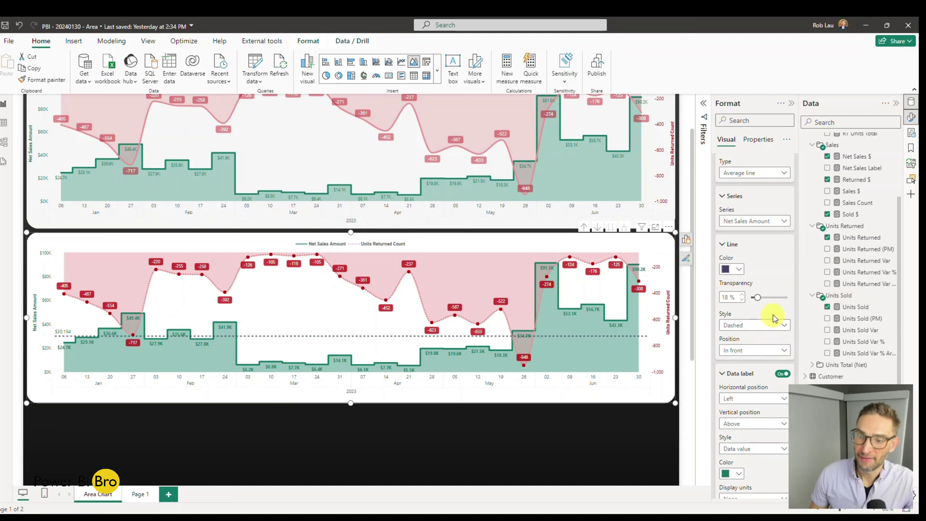
pyautogui.click(738, 269)
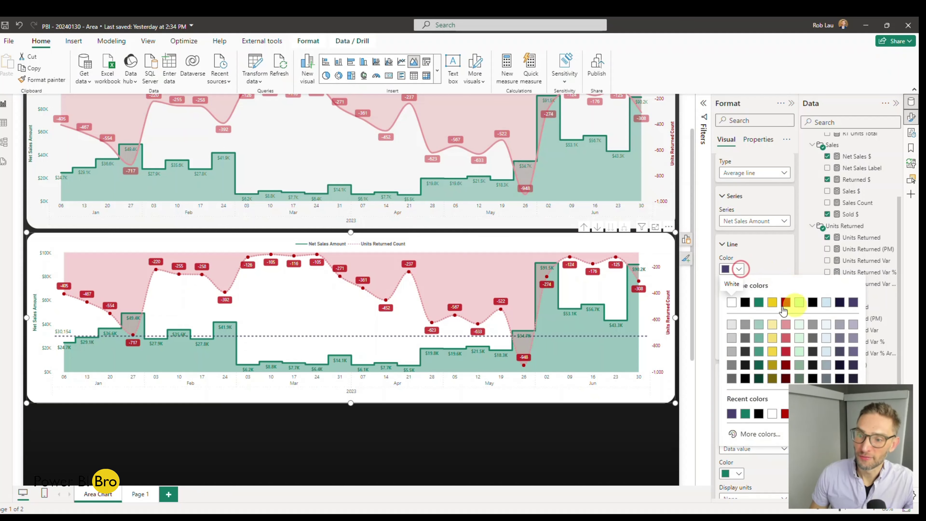
pyautogui.click(758, 302)
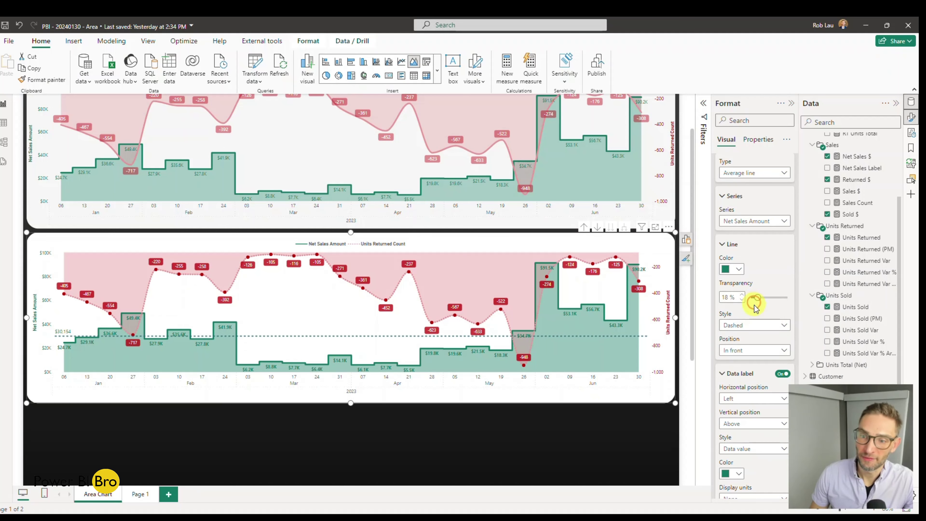
# Set the average line's position to Behind.
pyautogui.scroll(-3, 768, 286)
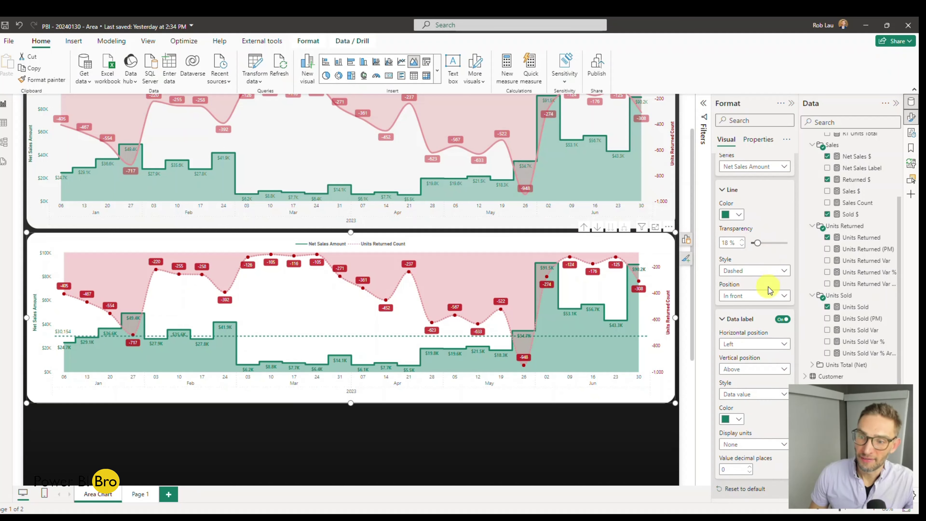
pyautogui.click(770, 301)
pyautogui.click(753, 315)
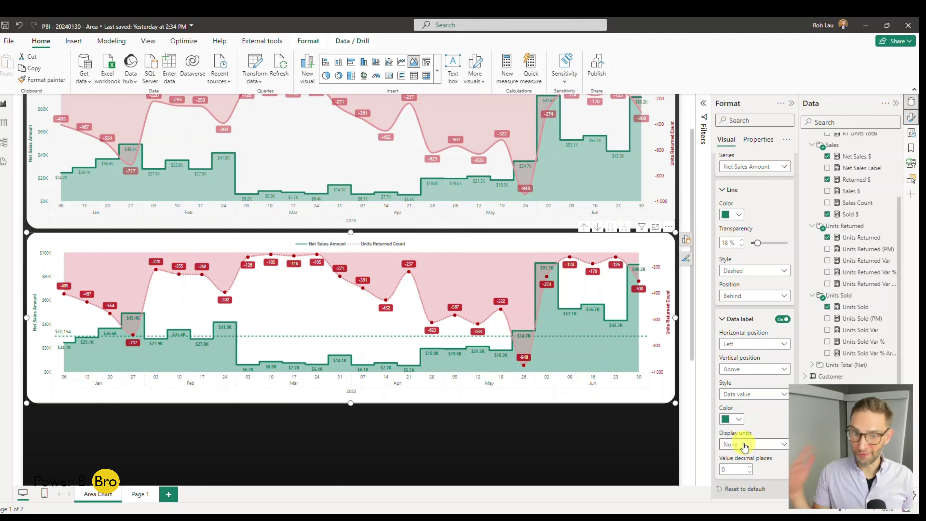
# Compare the new area chart with the finished example and with the line chart on Page 1.
pyautogui.scroll(2, 369, 285)
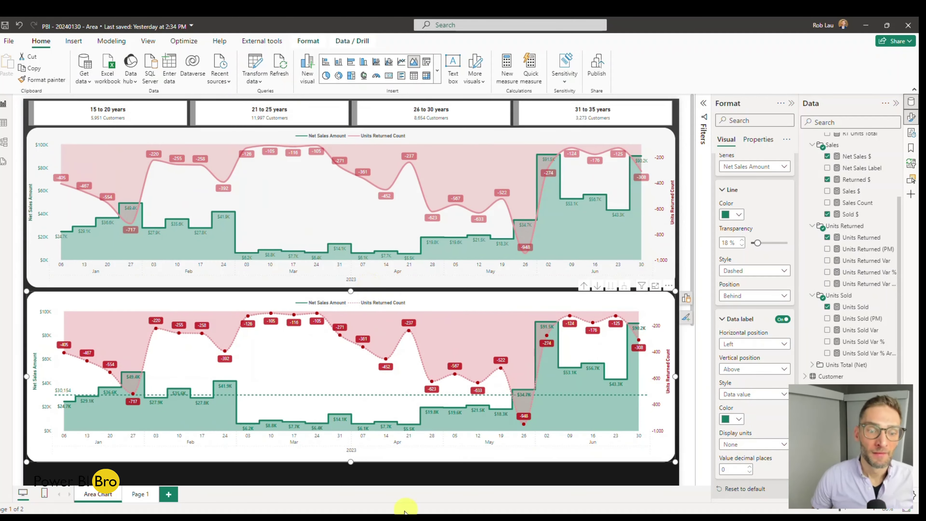
pyautogui.click(378, 476)
pyautogui.scroll(-1, 379, 477)
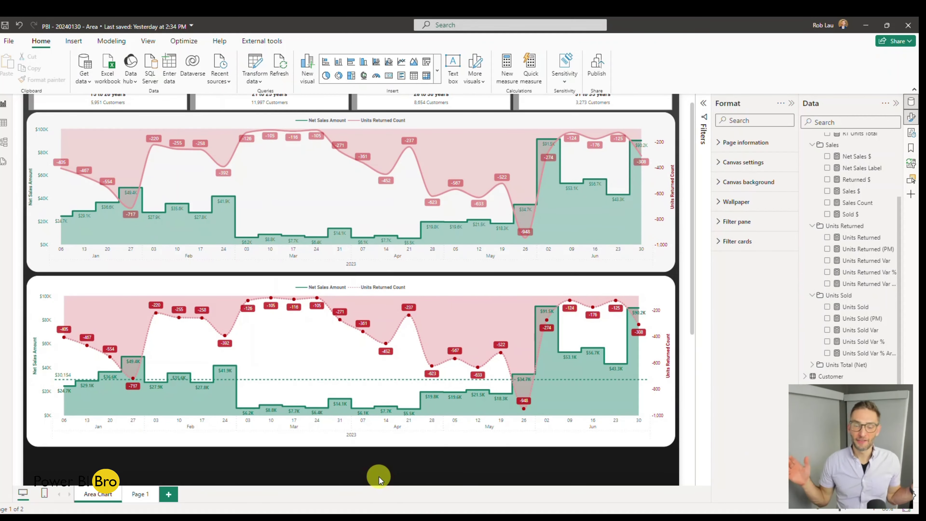
pyautogui.click(140, 495)
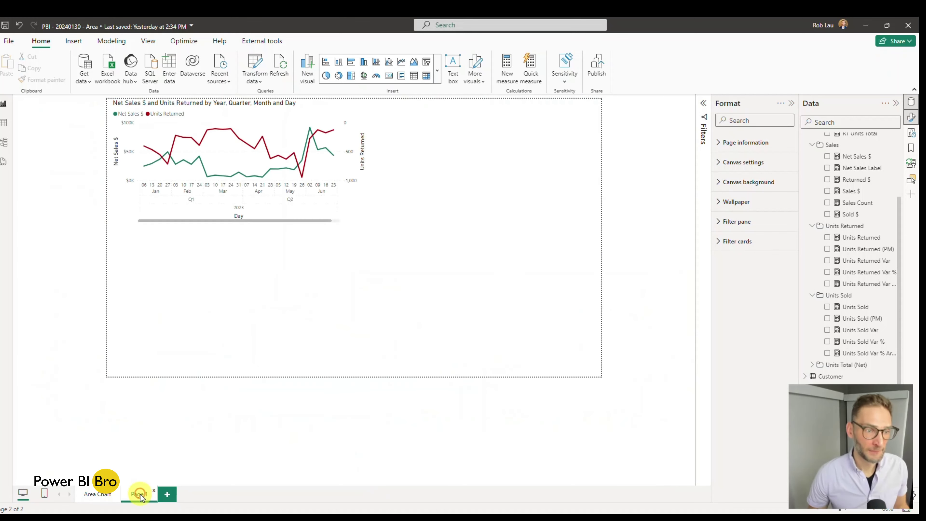
pyautogui.moveTo(272, 176)
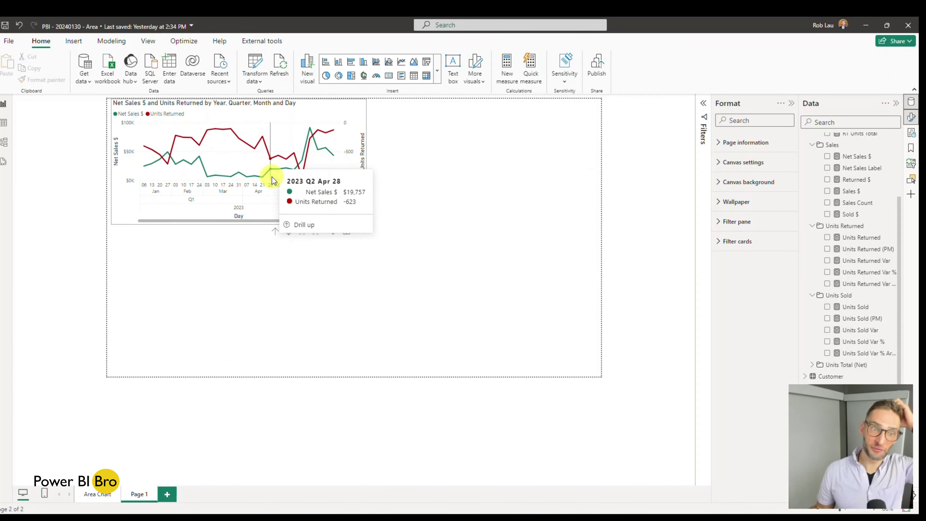
pyautogui.click(95, 494)
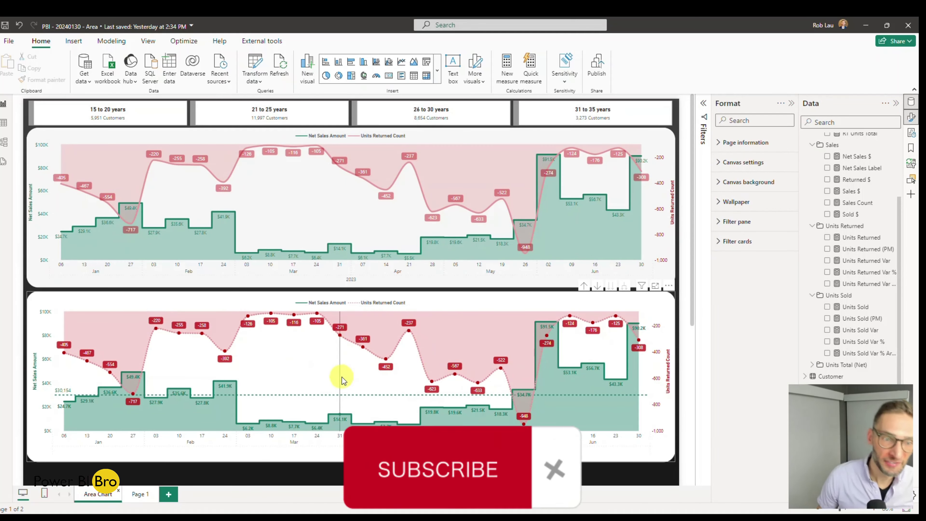